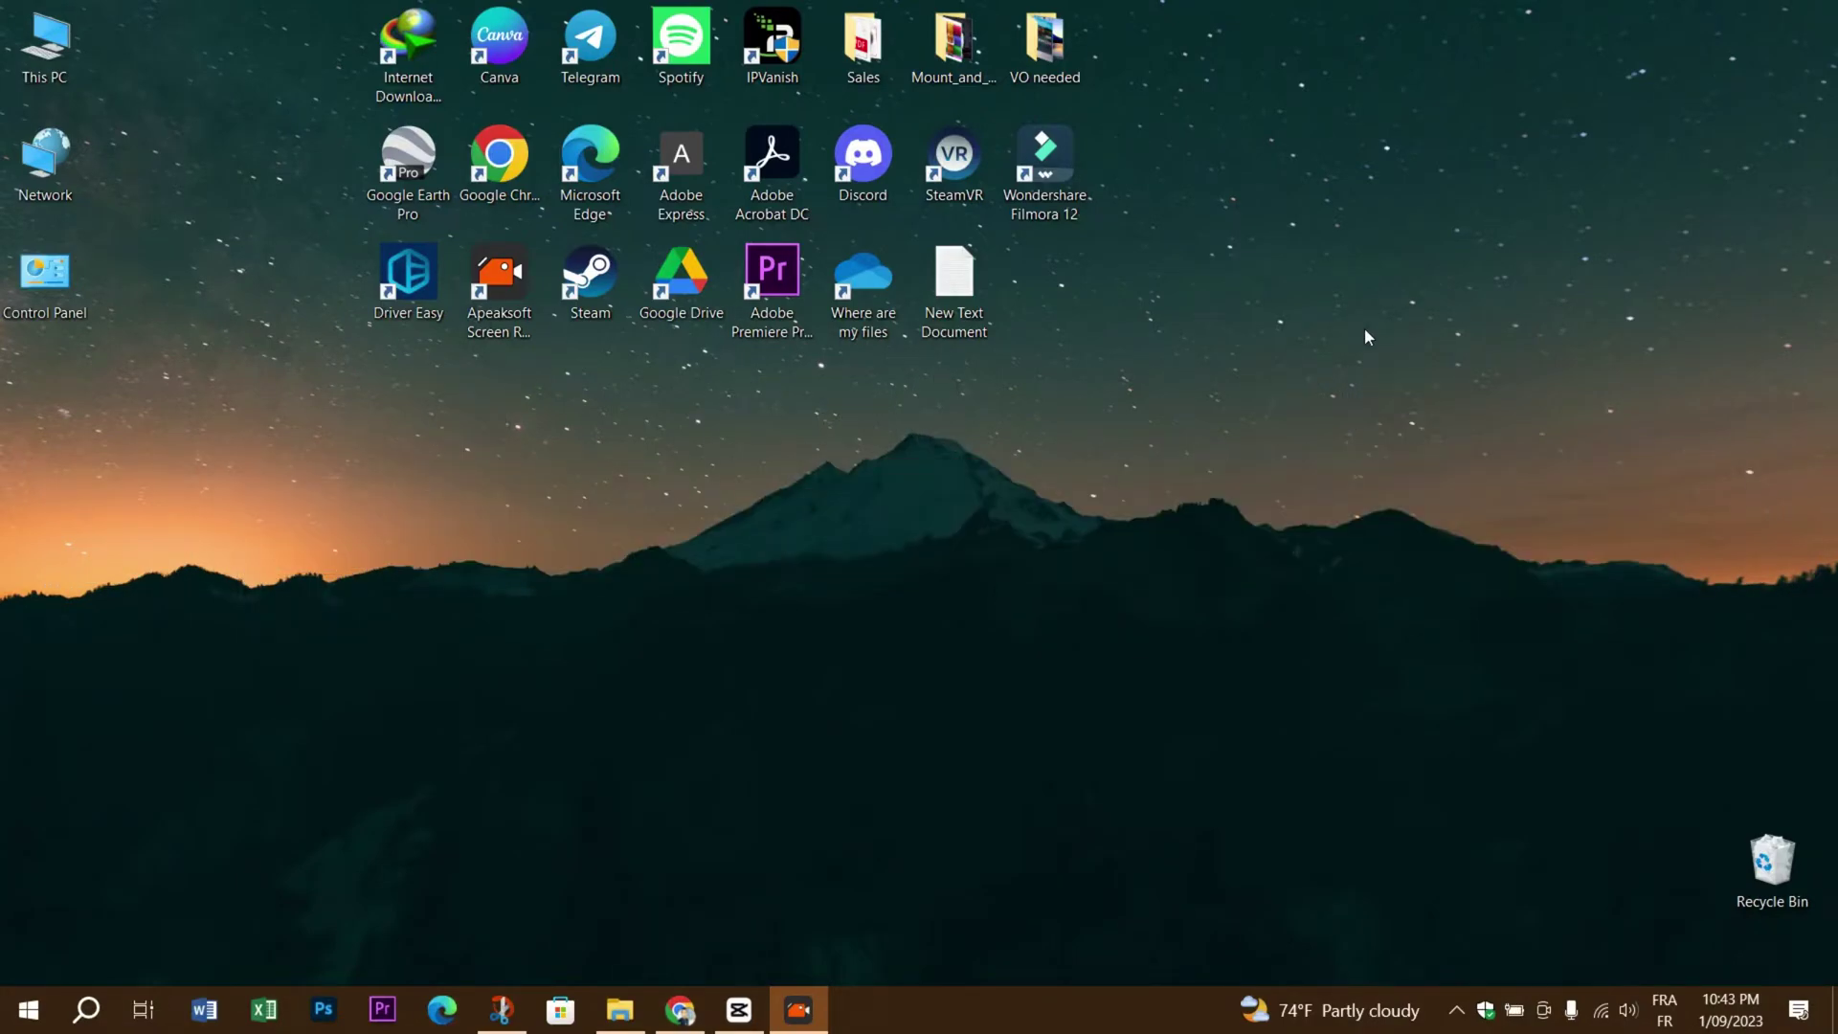
left_click_drag(1358, 332, 474, 704)
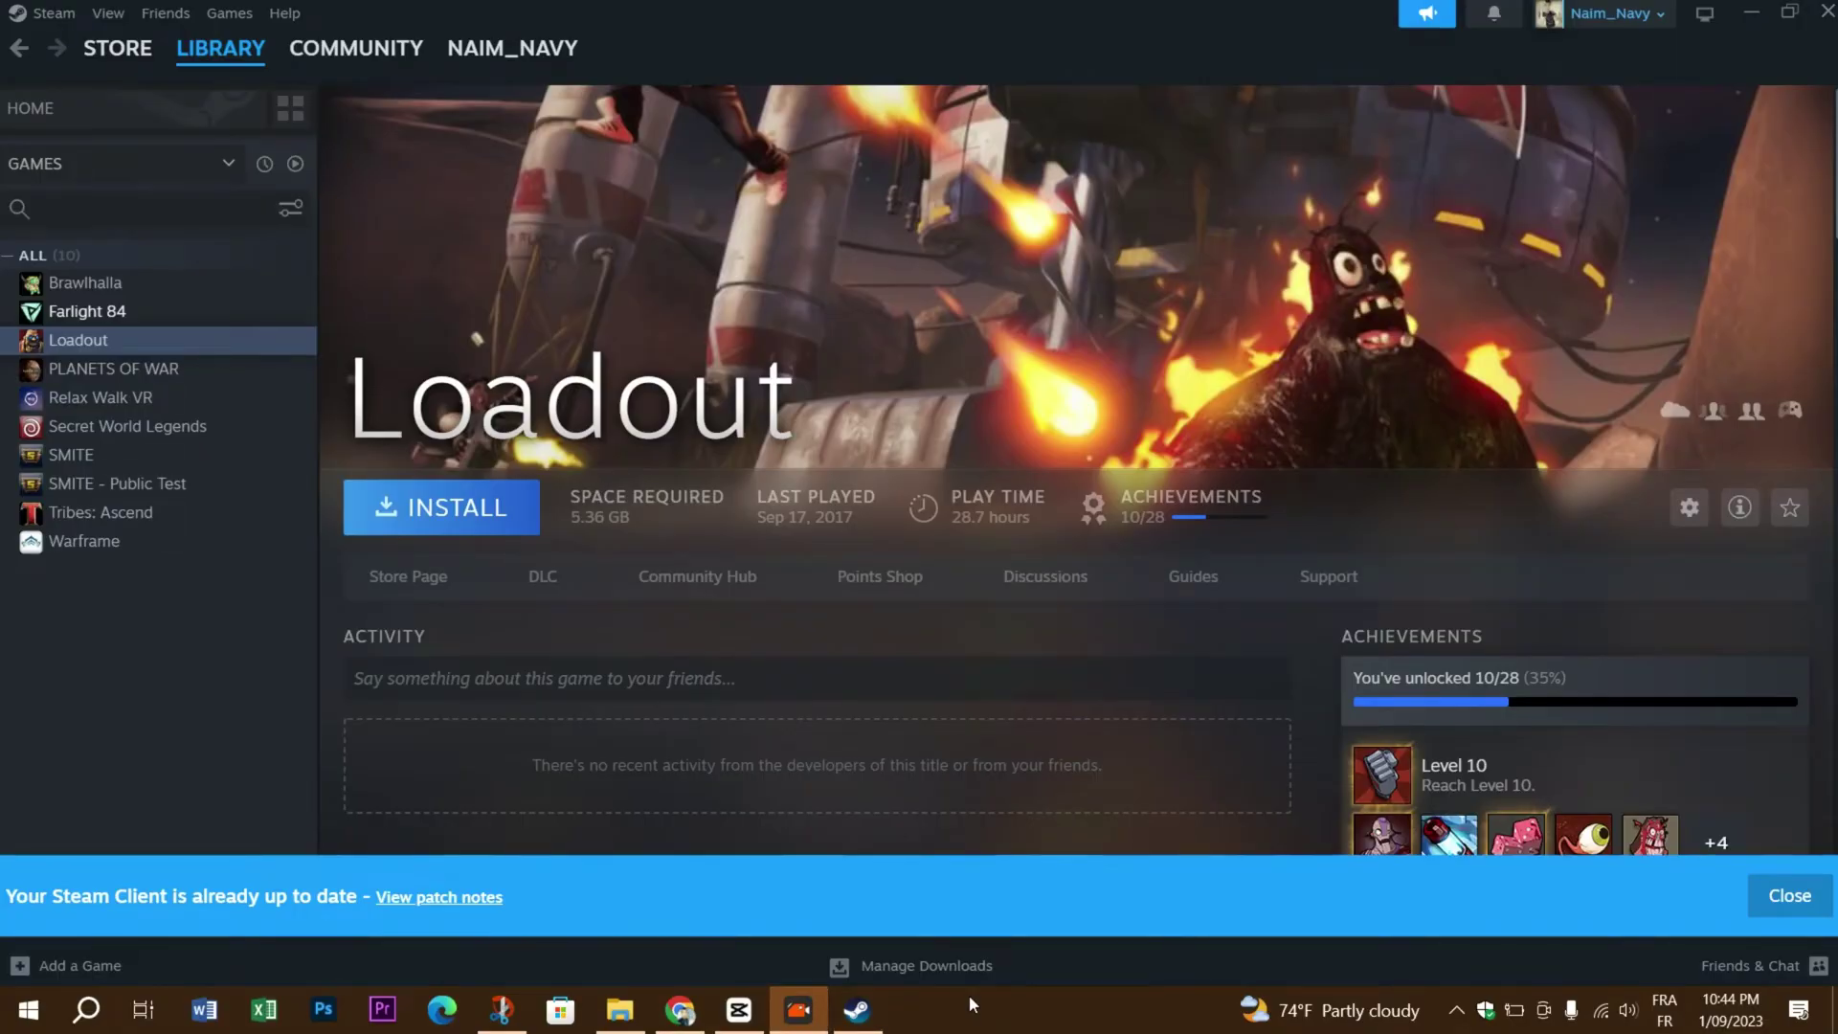
Step: Open the Steam store front page, browse down to the category section, and dismiss the client update notice
left_click(120, 50)
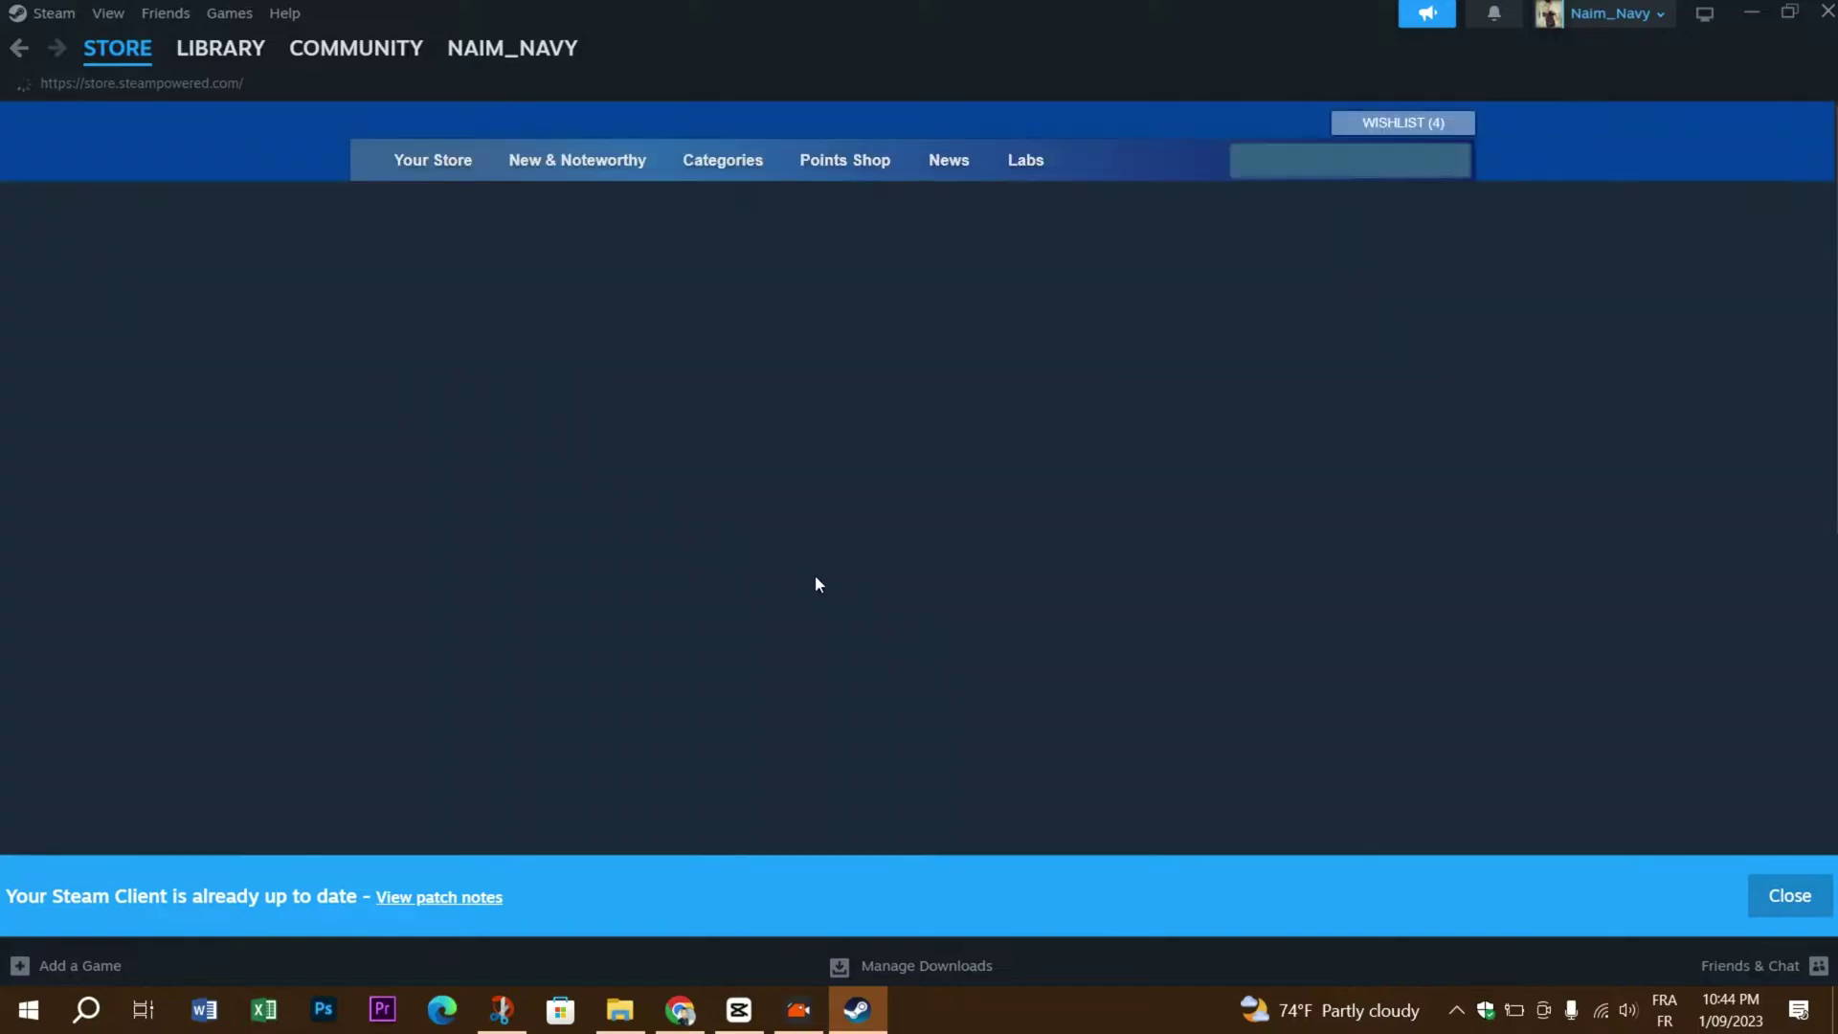
scroll(843, 594, "down", 5)
scroll(843, 594, "down", 6)
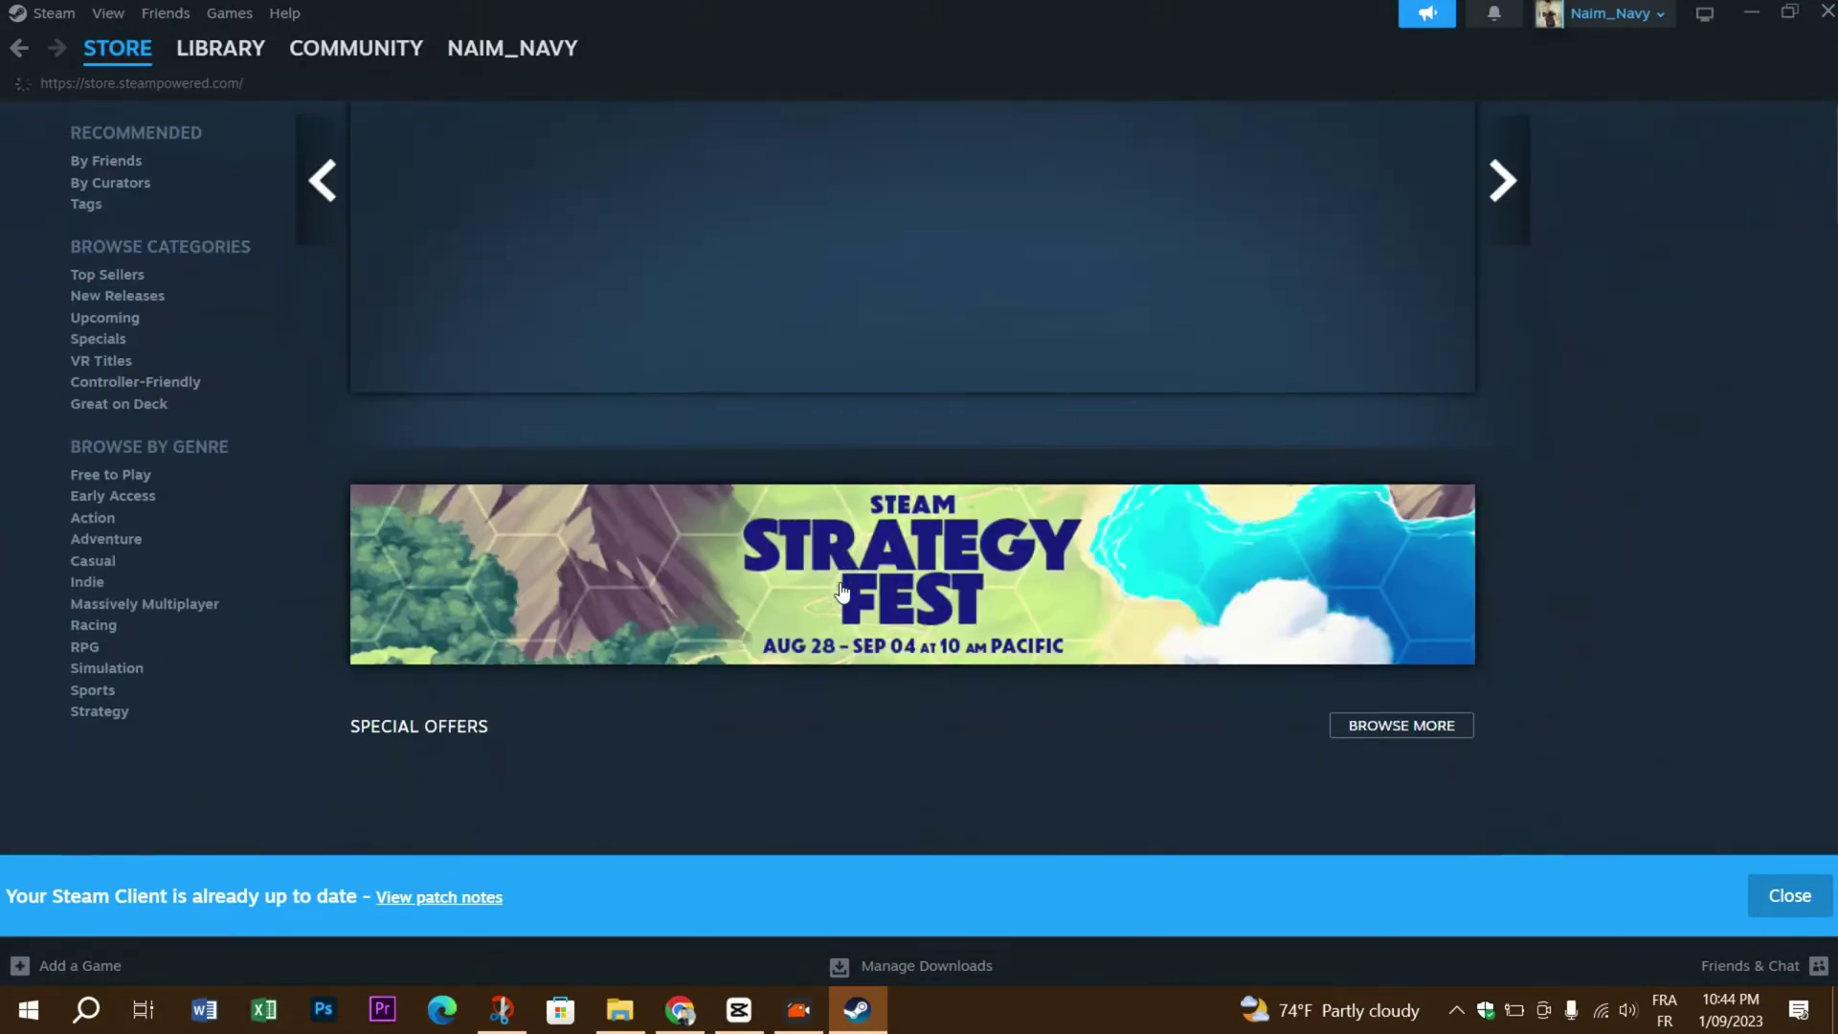
scroll(843, 593, "down", 3)
scroll(843, 592, "down", 4)
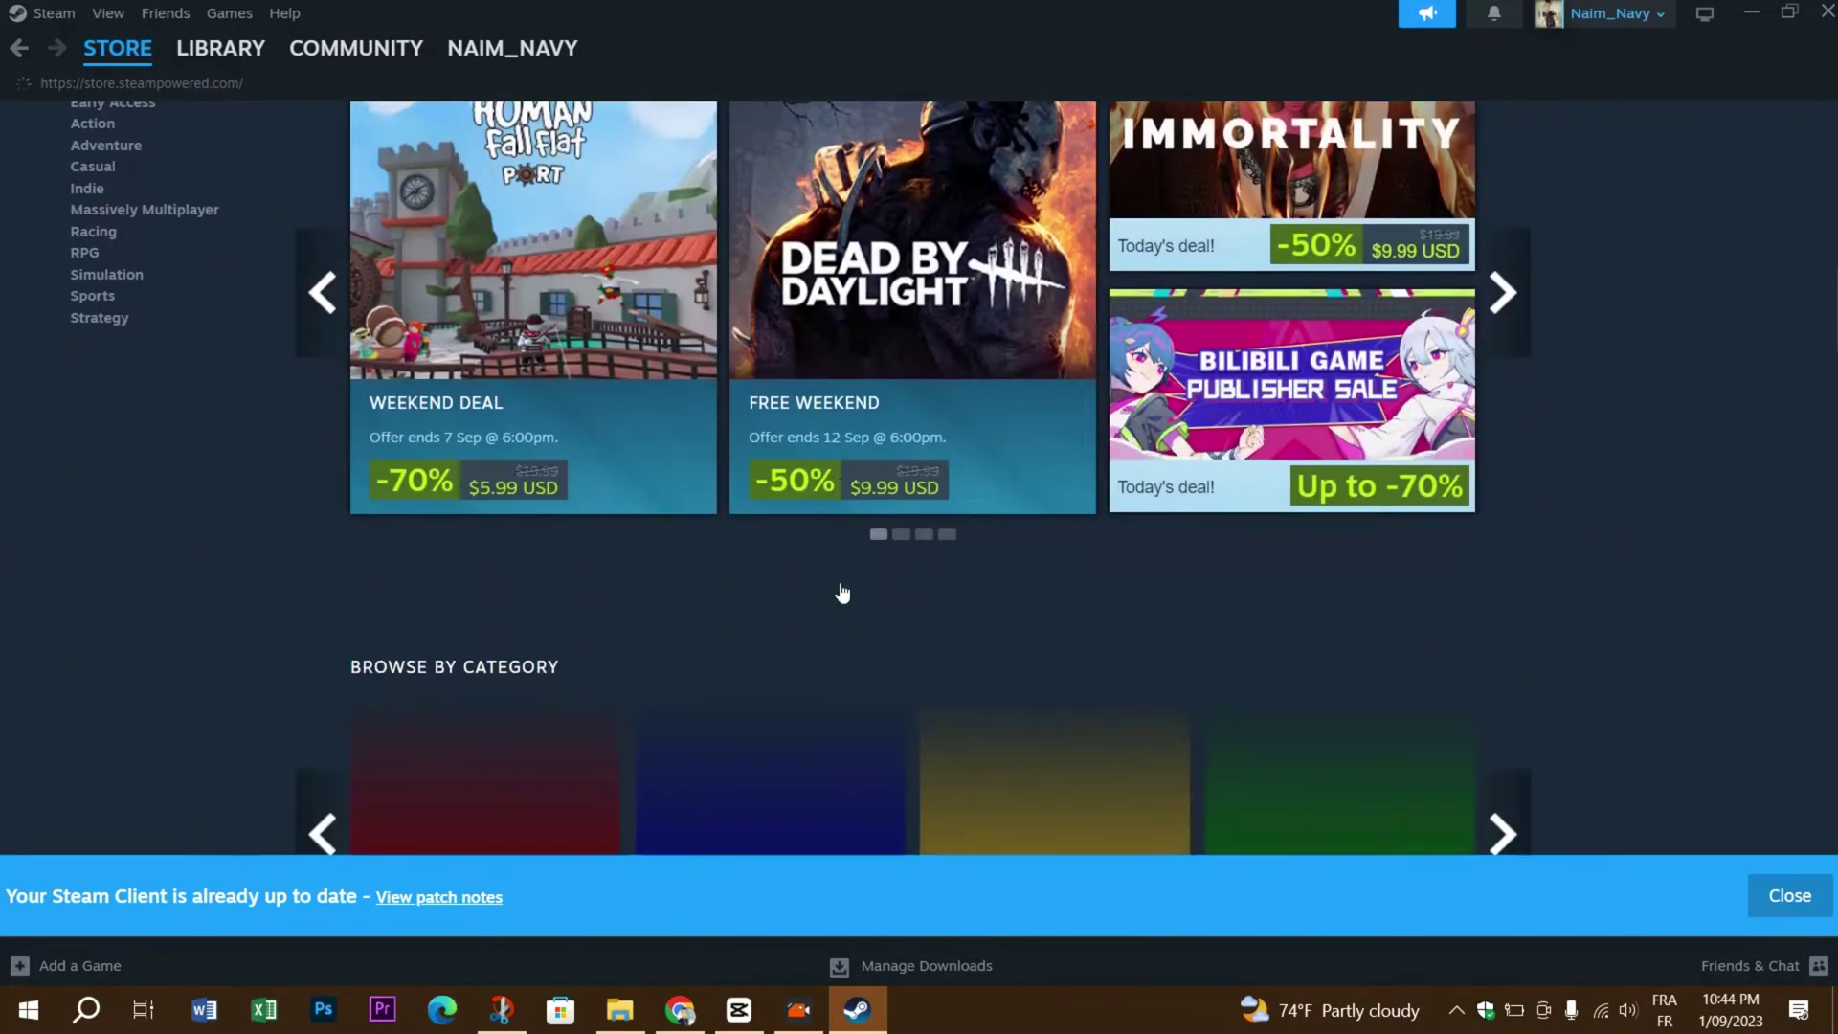
scroll(843, 592, "down", 1)
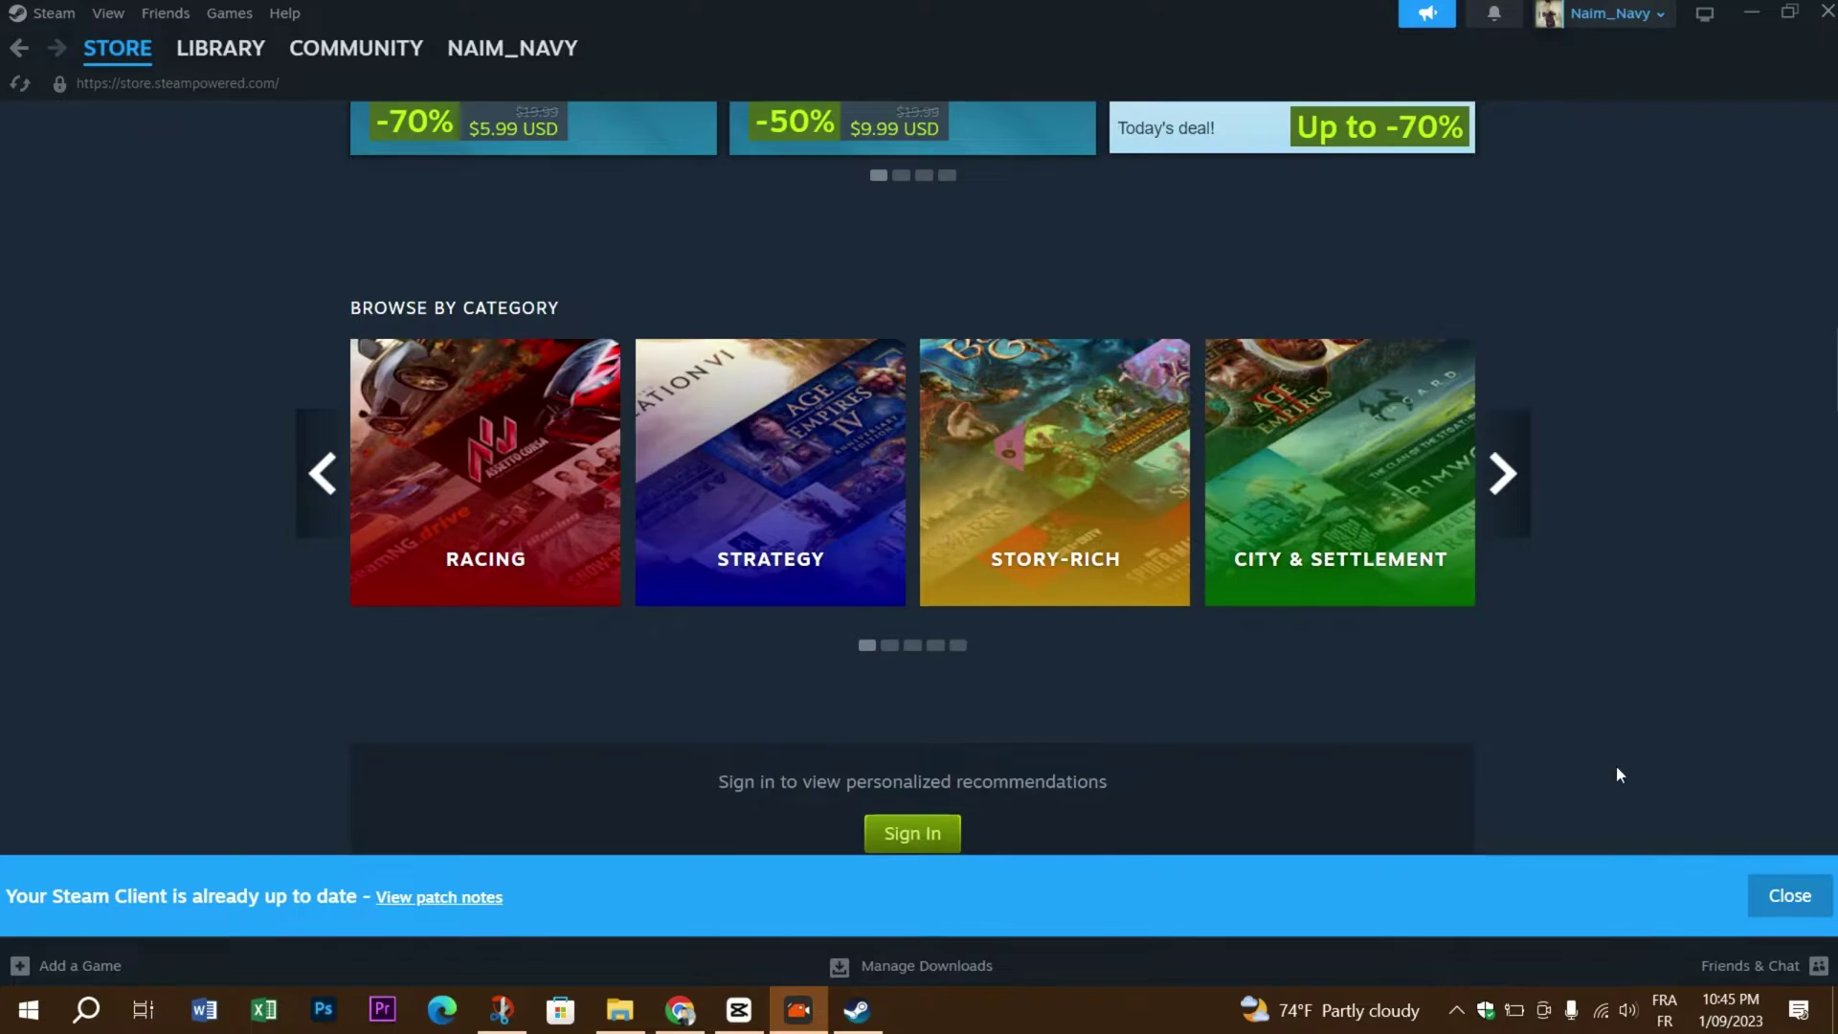
left_click(1769, 898)
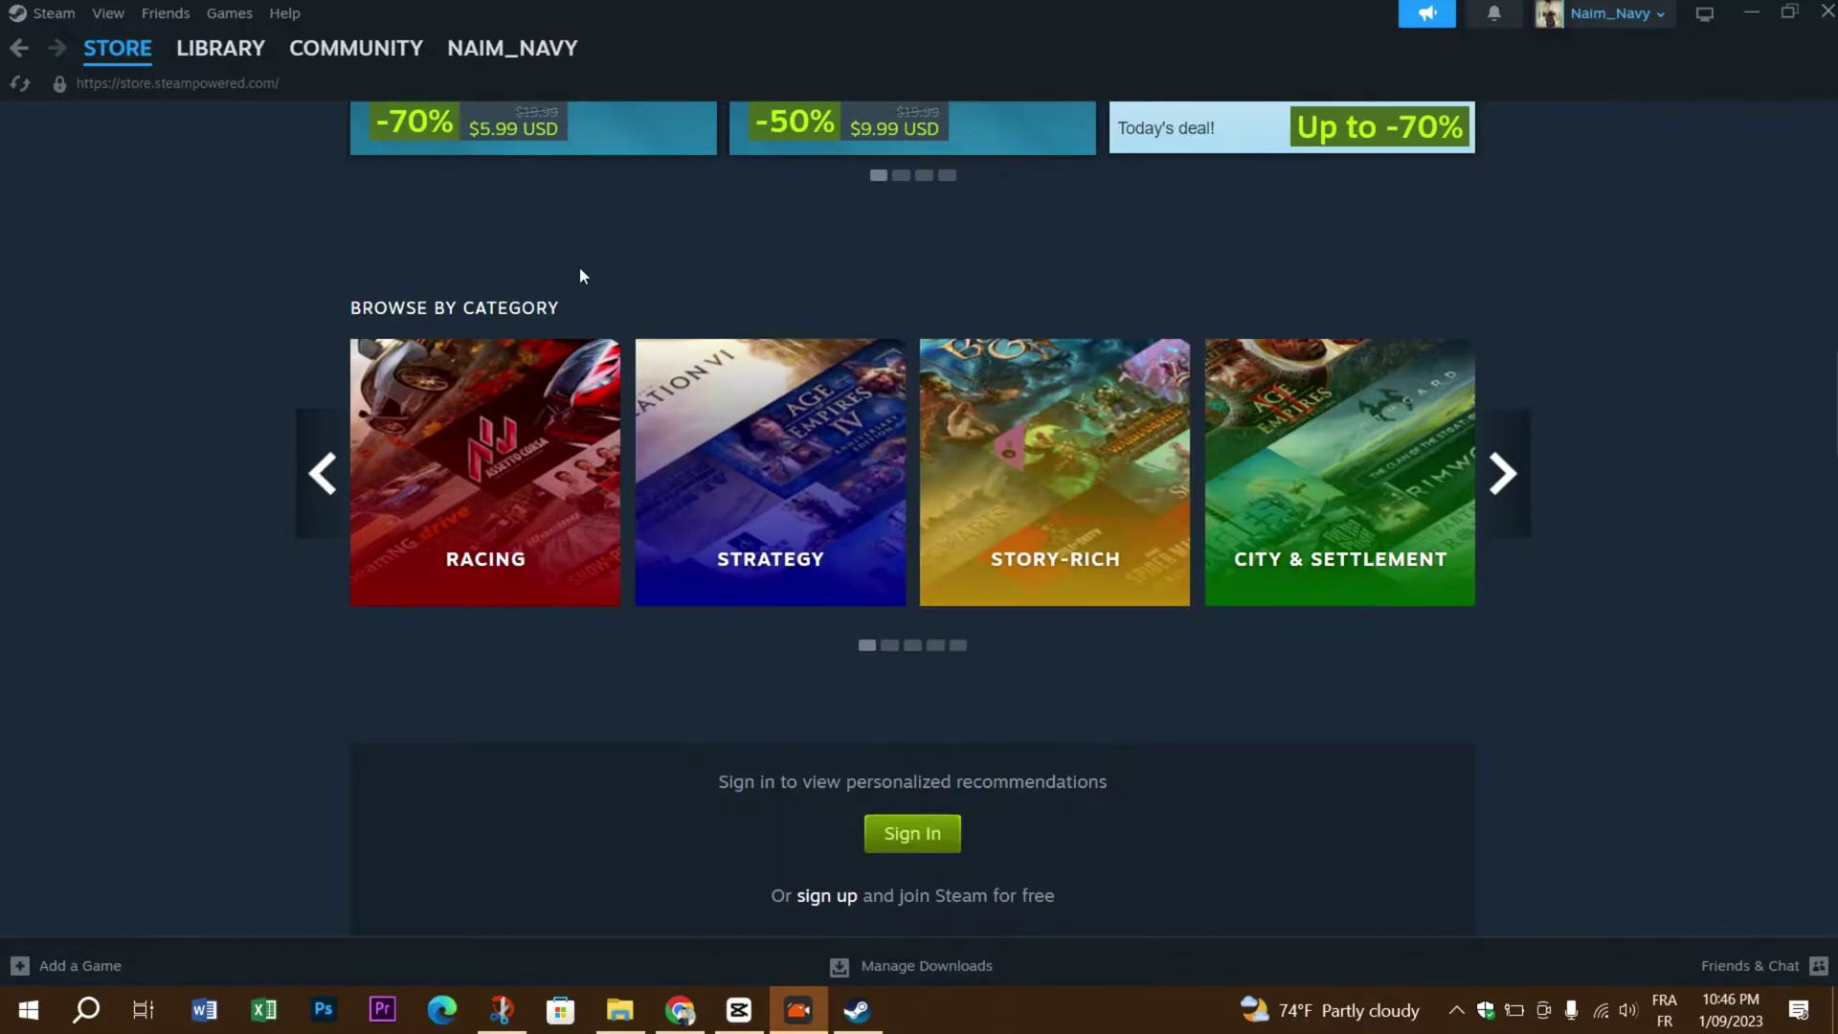
mouse_move(97, 73)
left_click(52, 13)
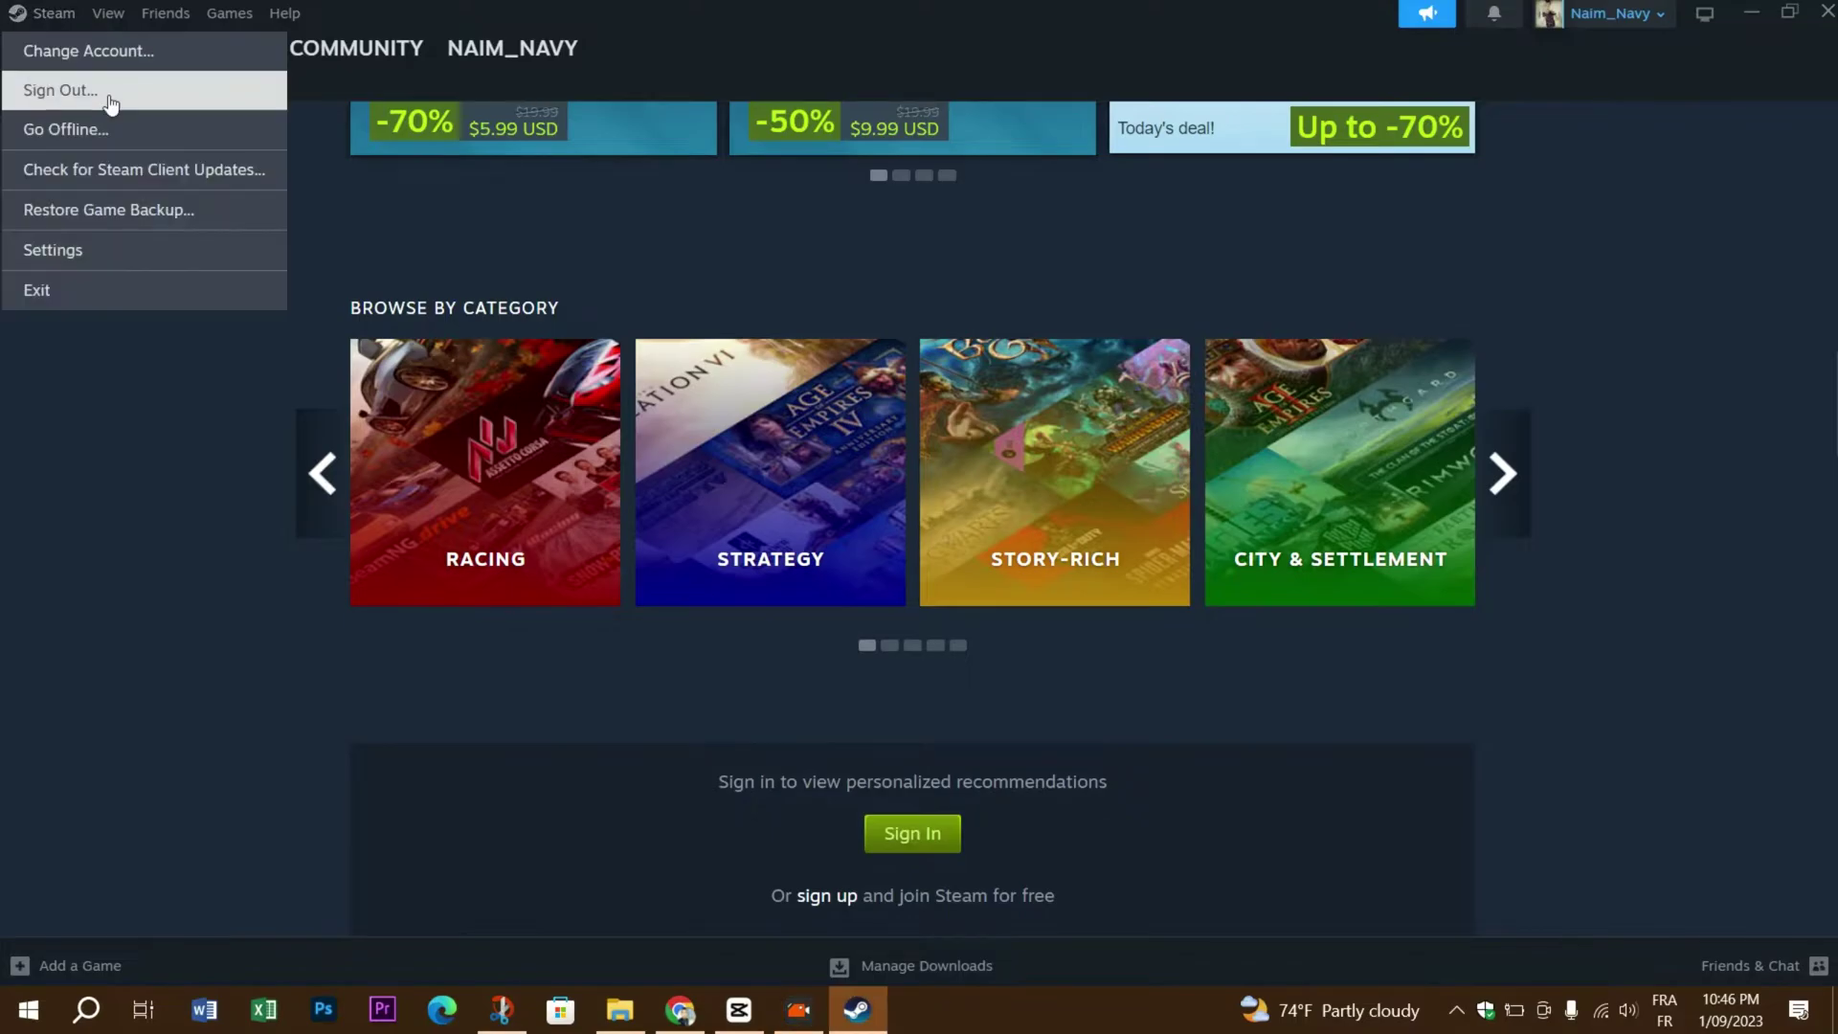
left_click(67, 254)
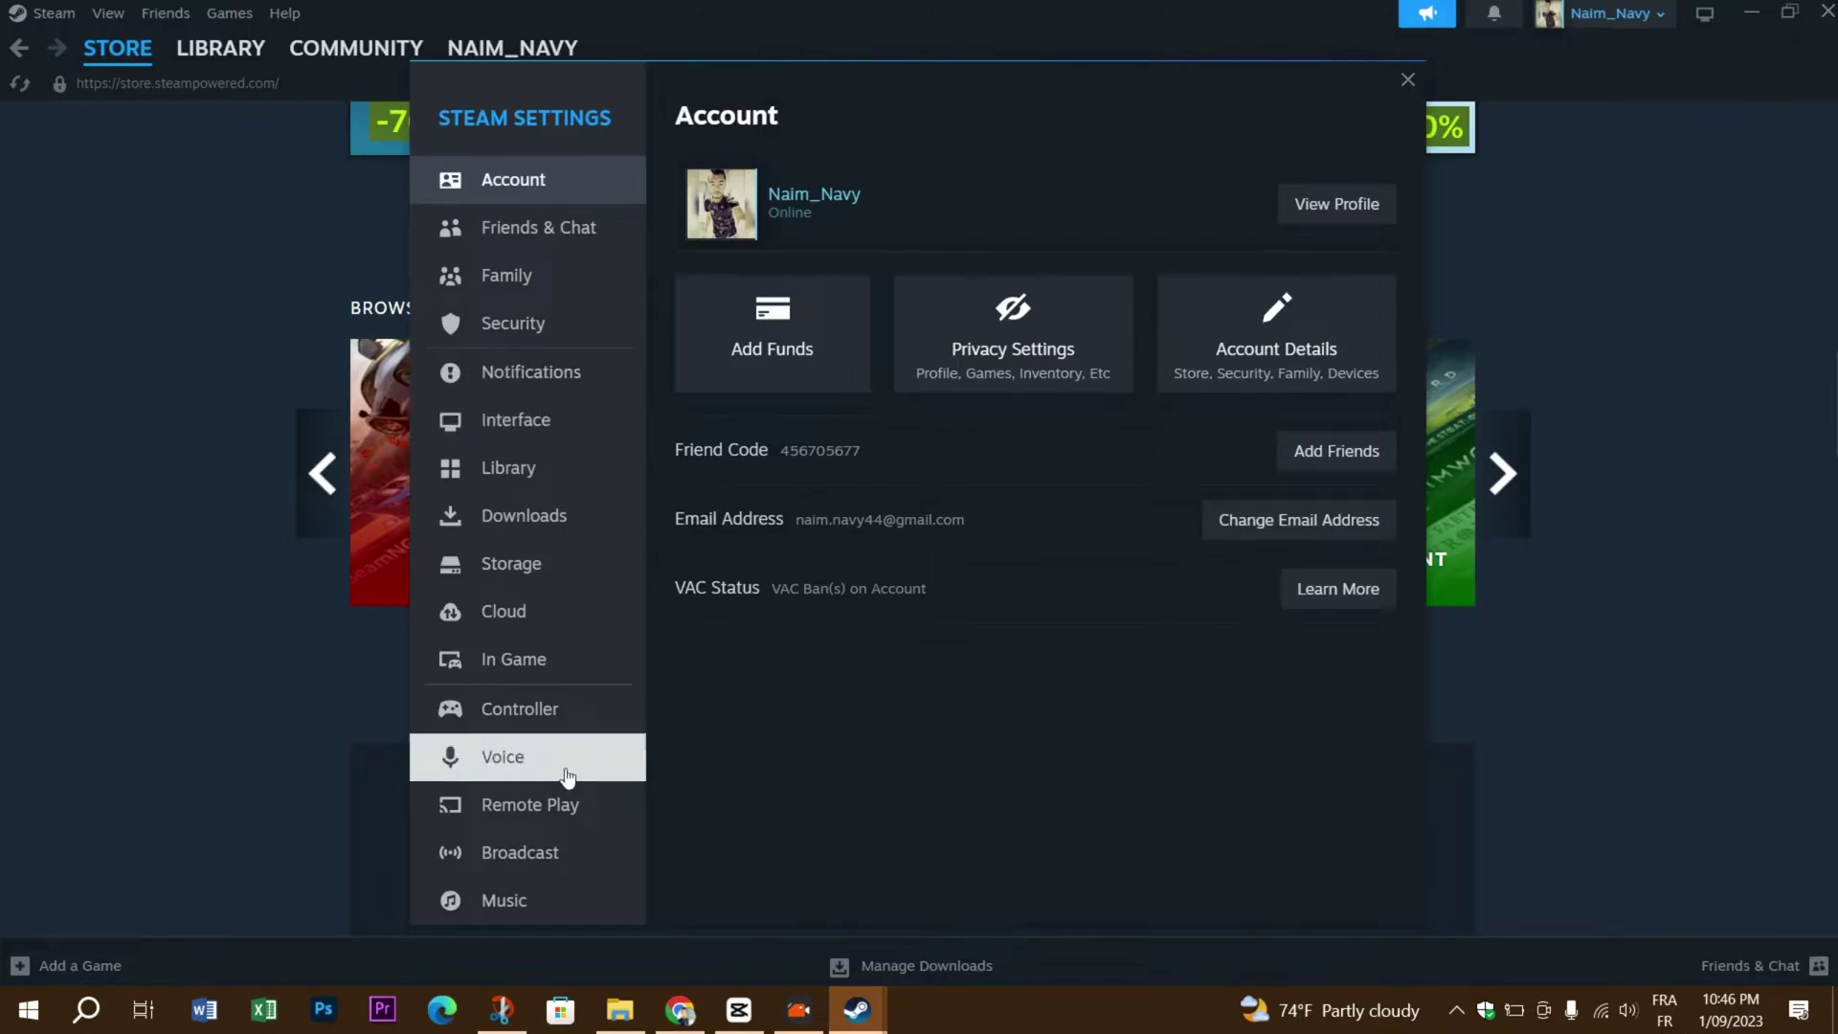
left_click(470, 670)
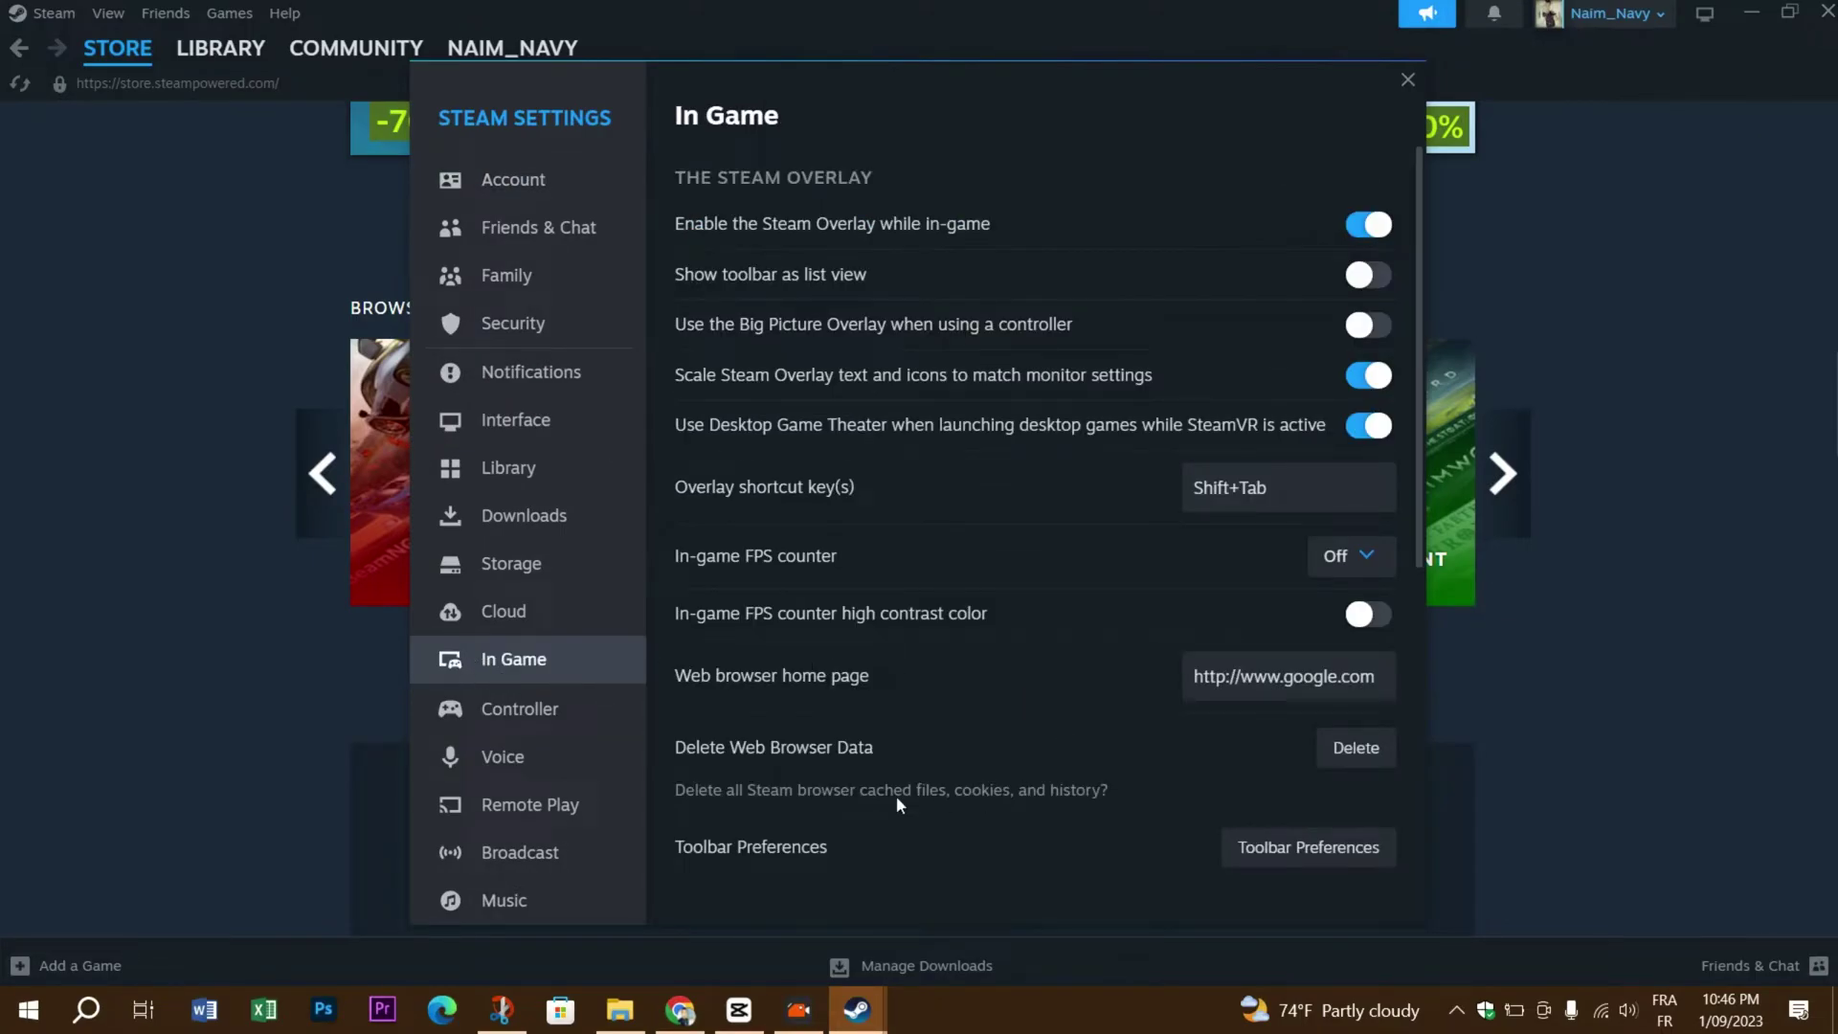
key("Escape")
Step: Delete all web browser data, including cached files, cookies and history, in Steam's In Game settings
left_click(48, 12)
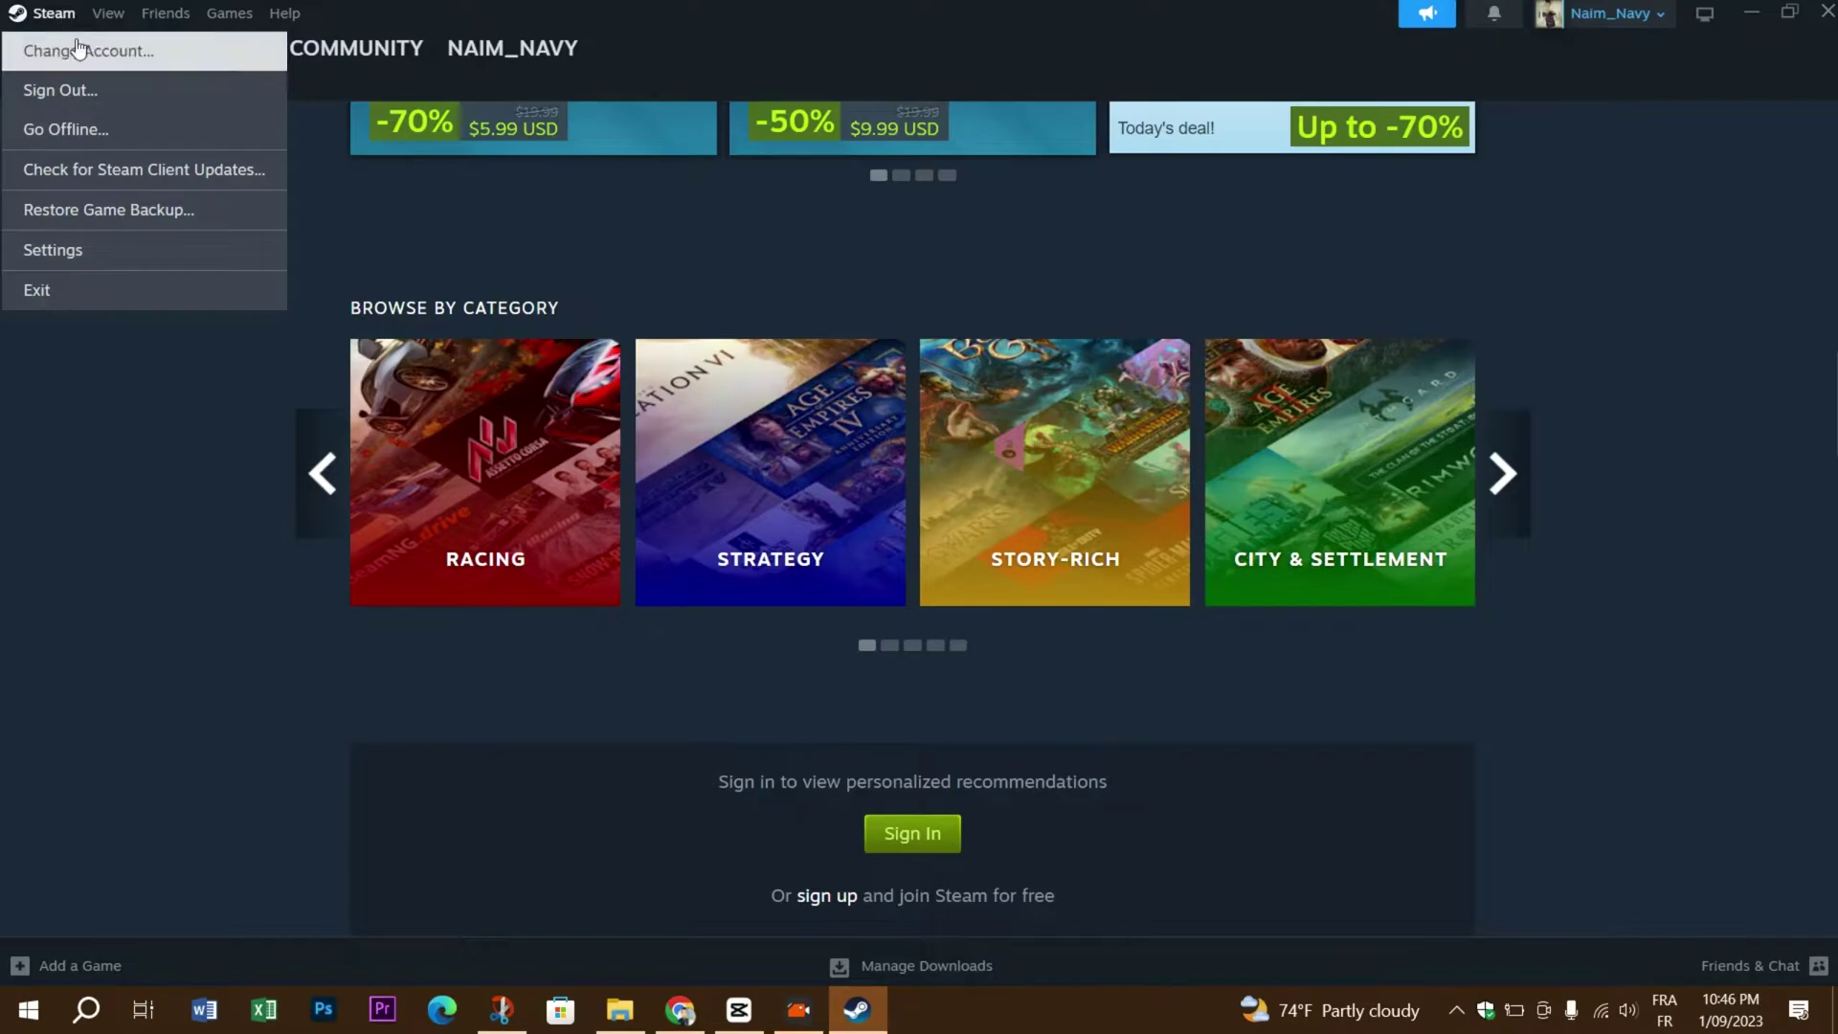
left_click(75, 255)
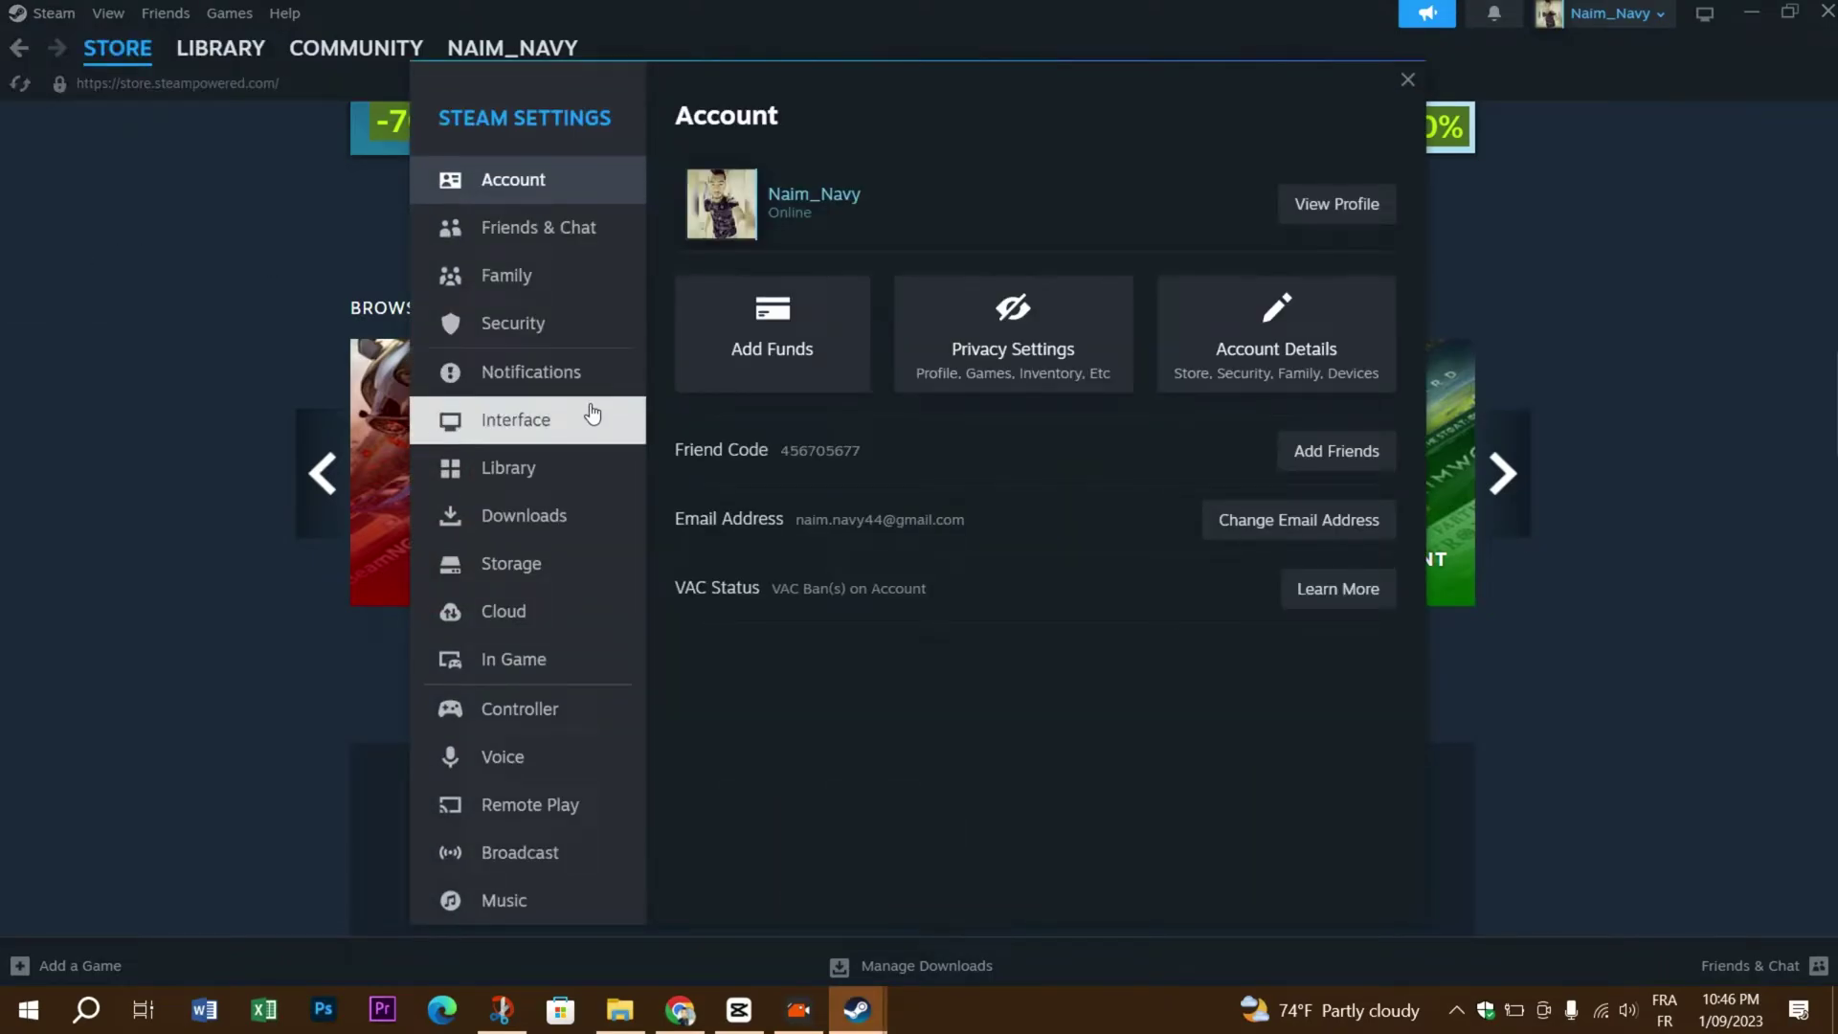
left_click(469, 666)
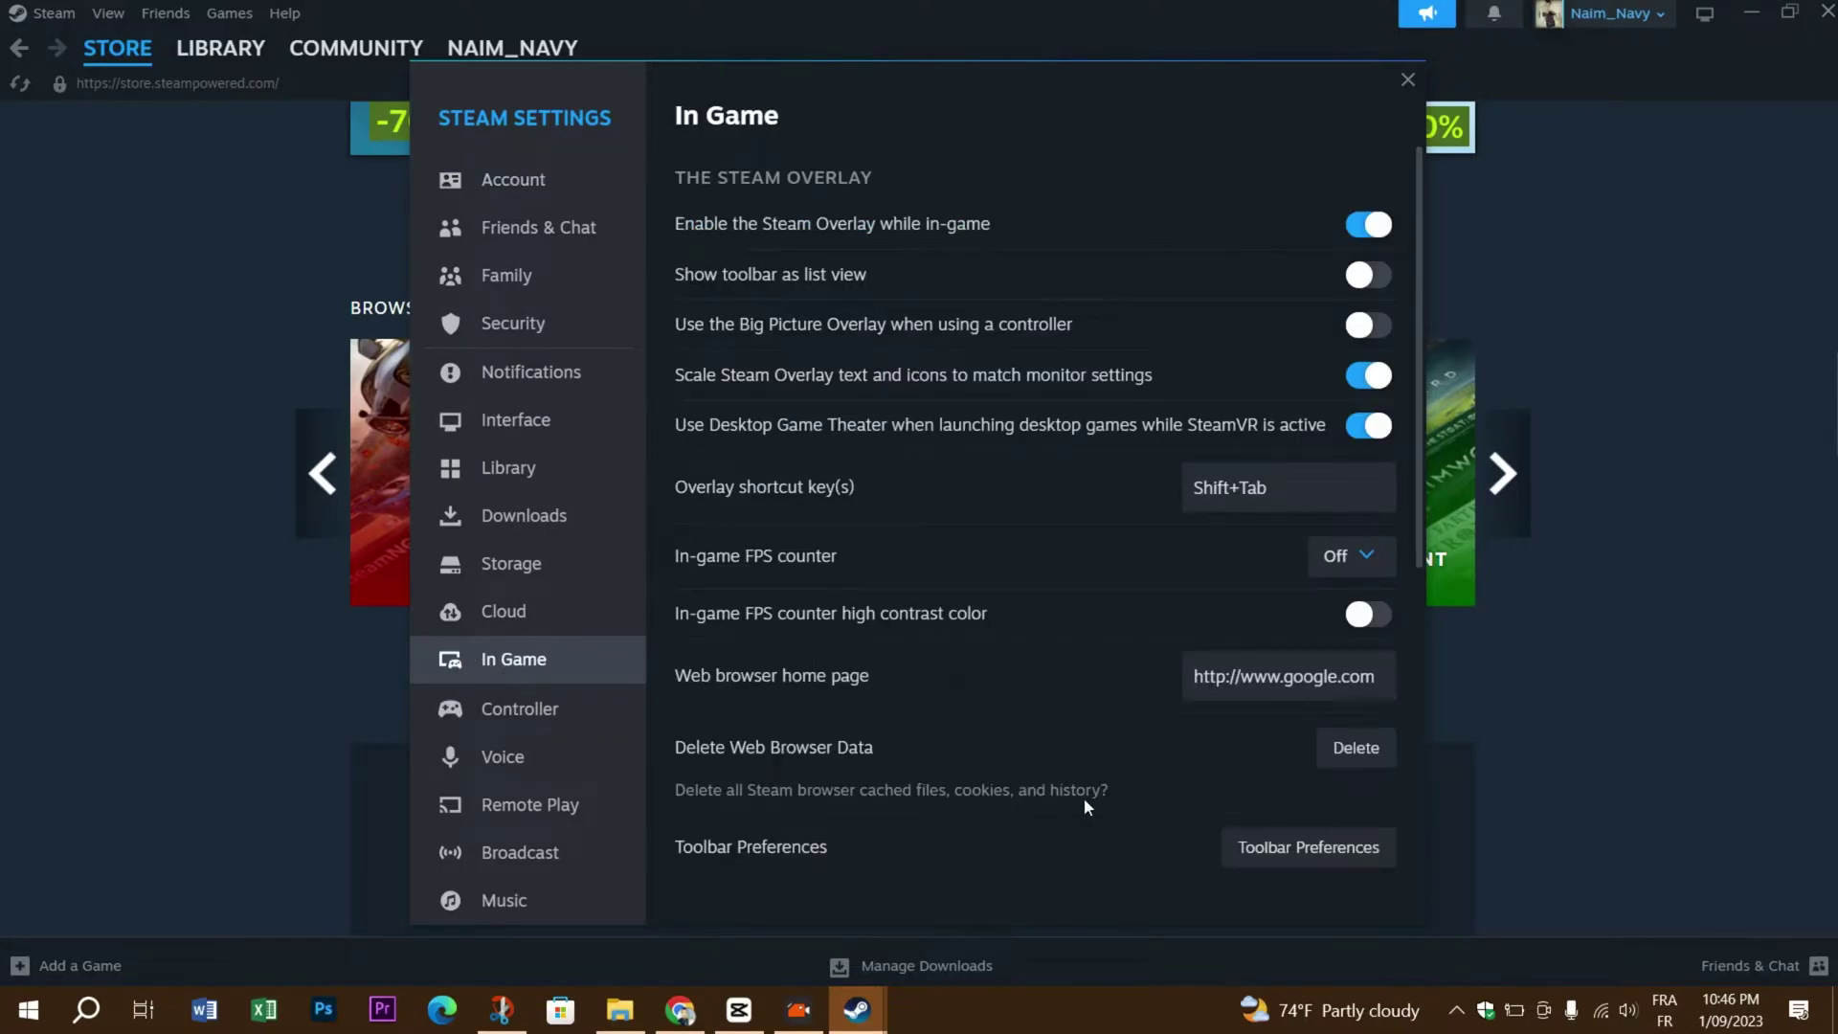
left_click(1358, 752)
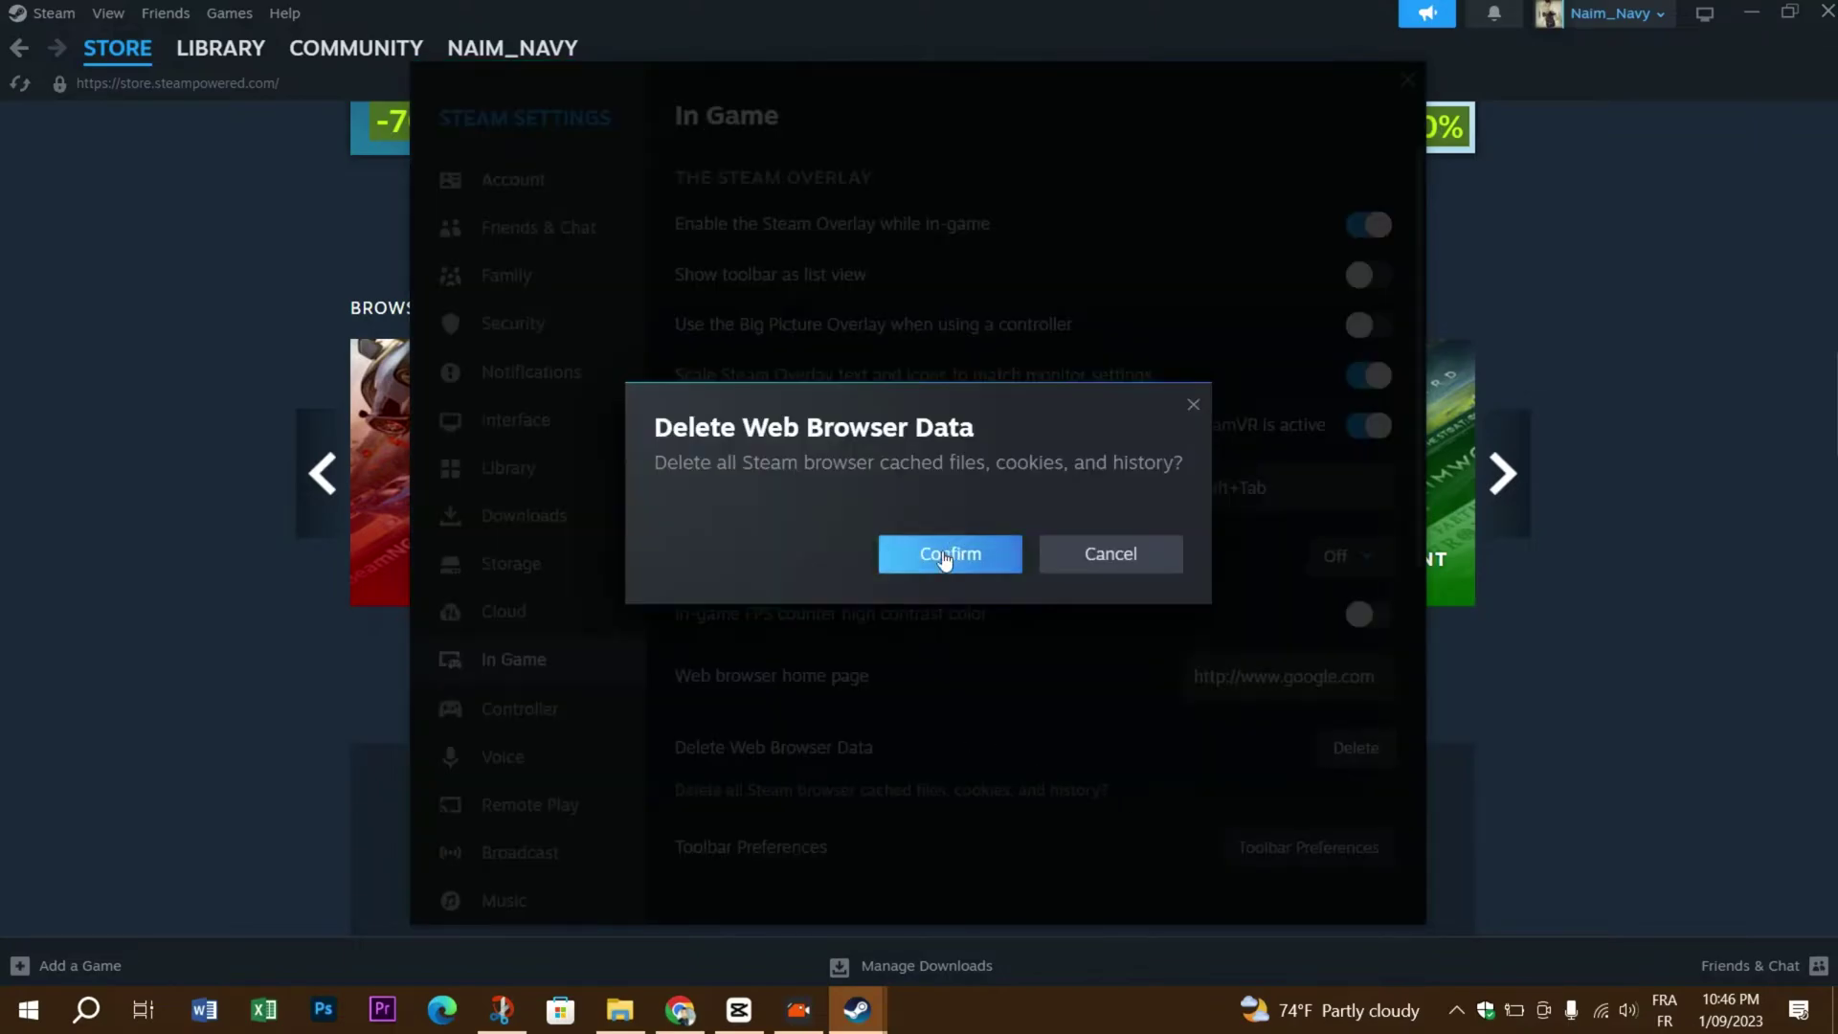
left_click(892, 559)
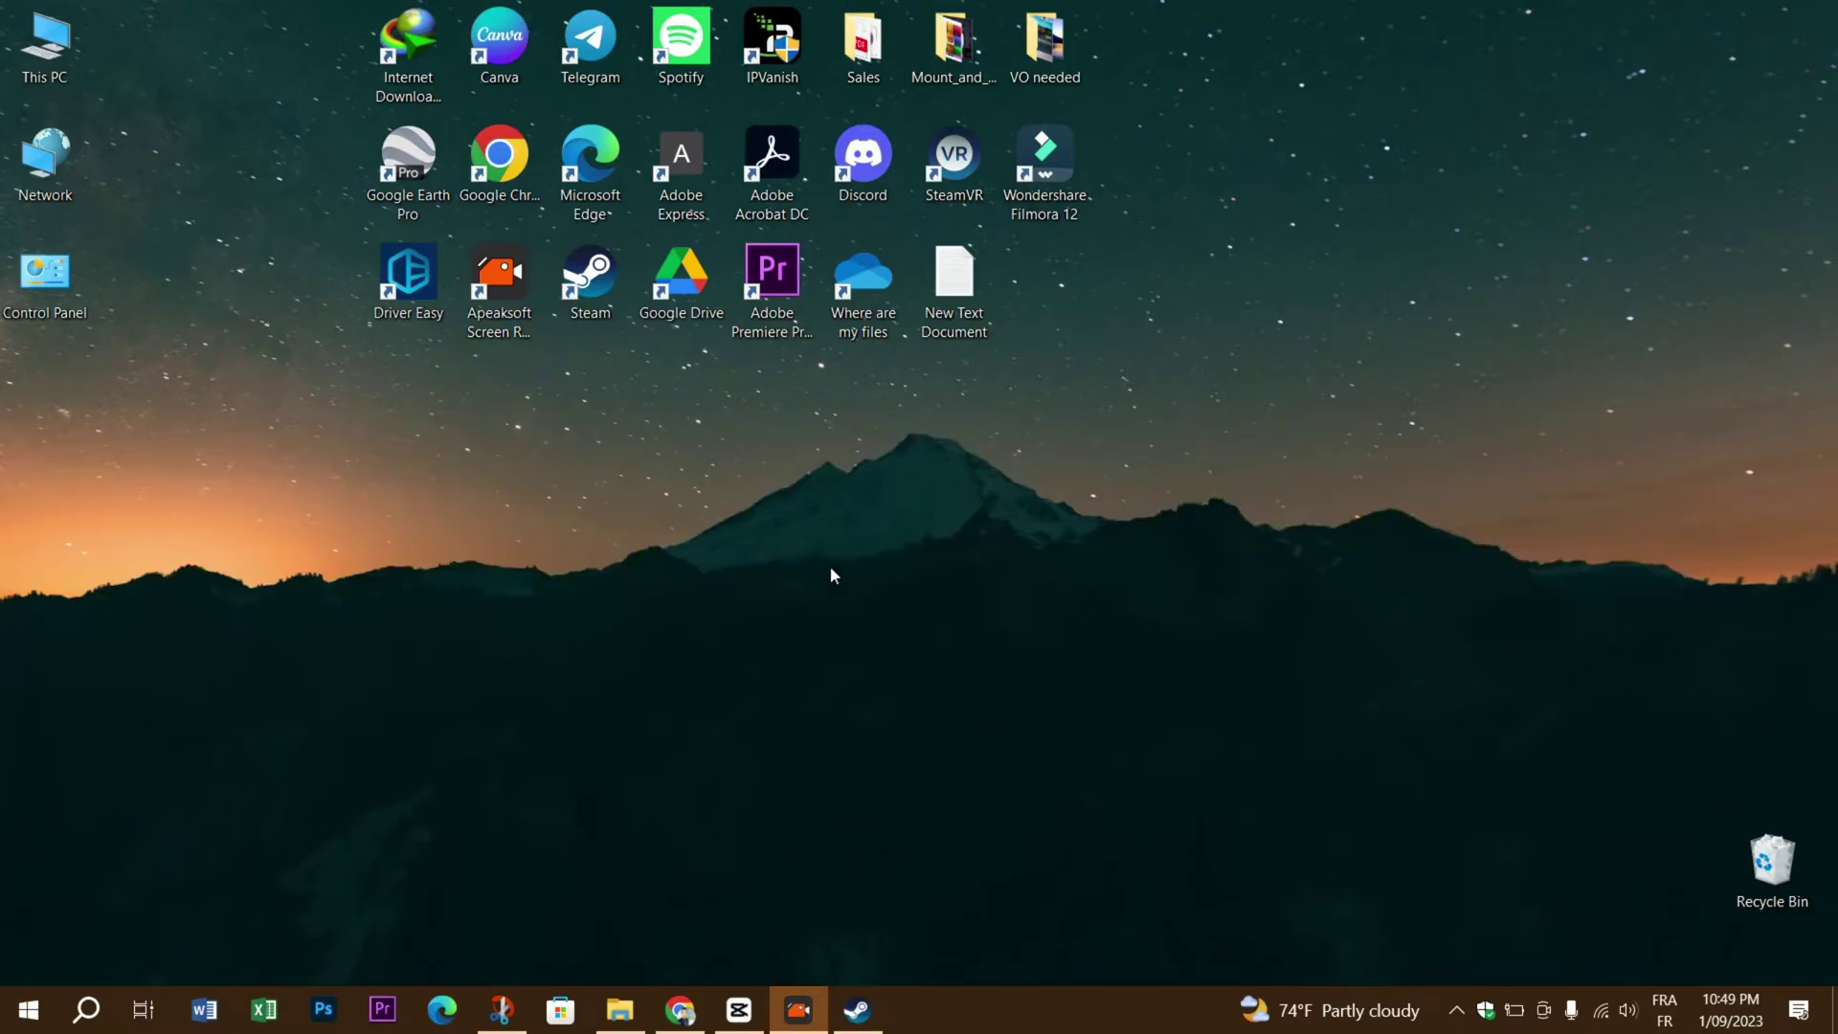
Step: Find Command Prompt with the Windows search term cmd and launch it as administrator
left_click(86, 1009)
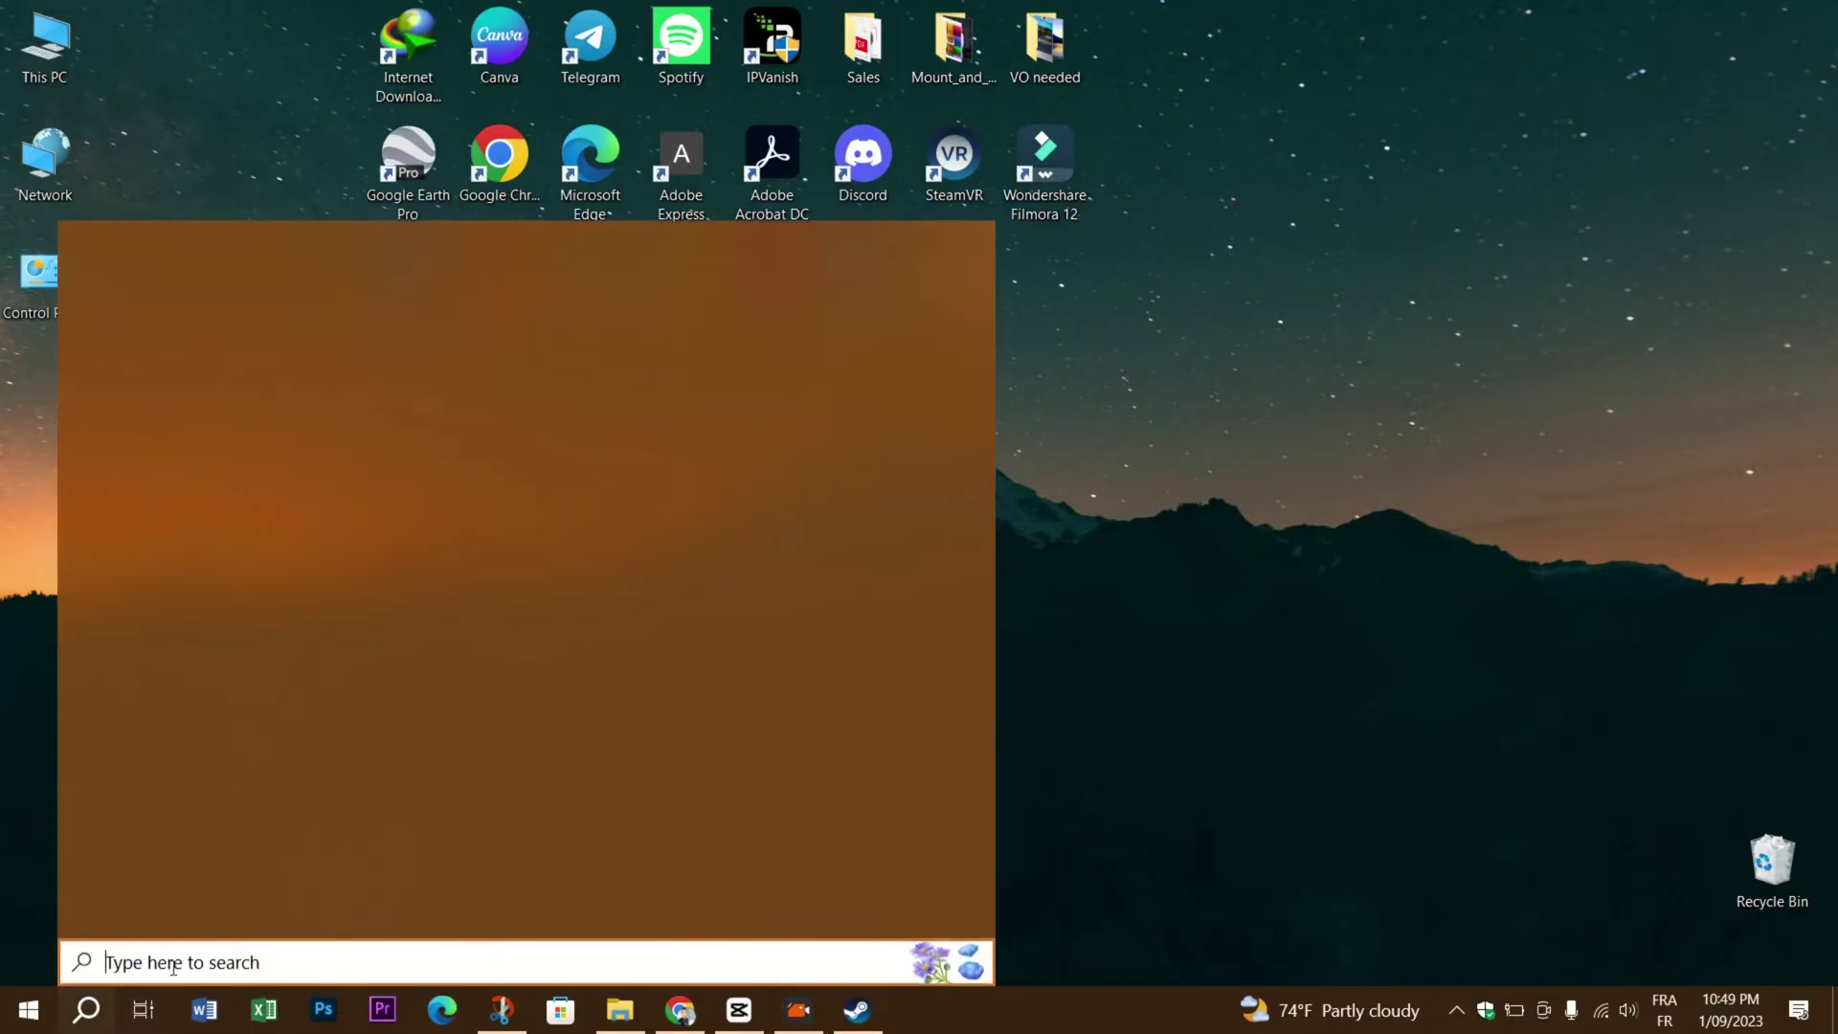
type("cmd")
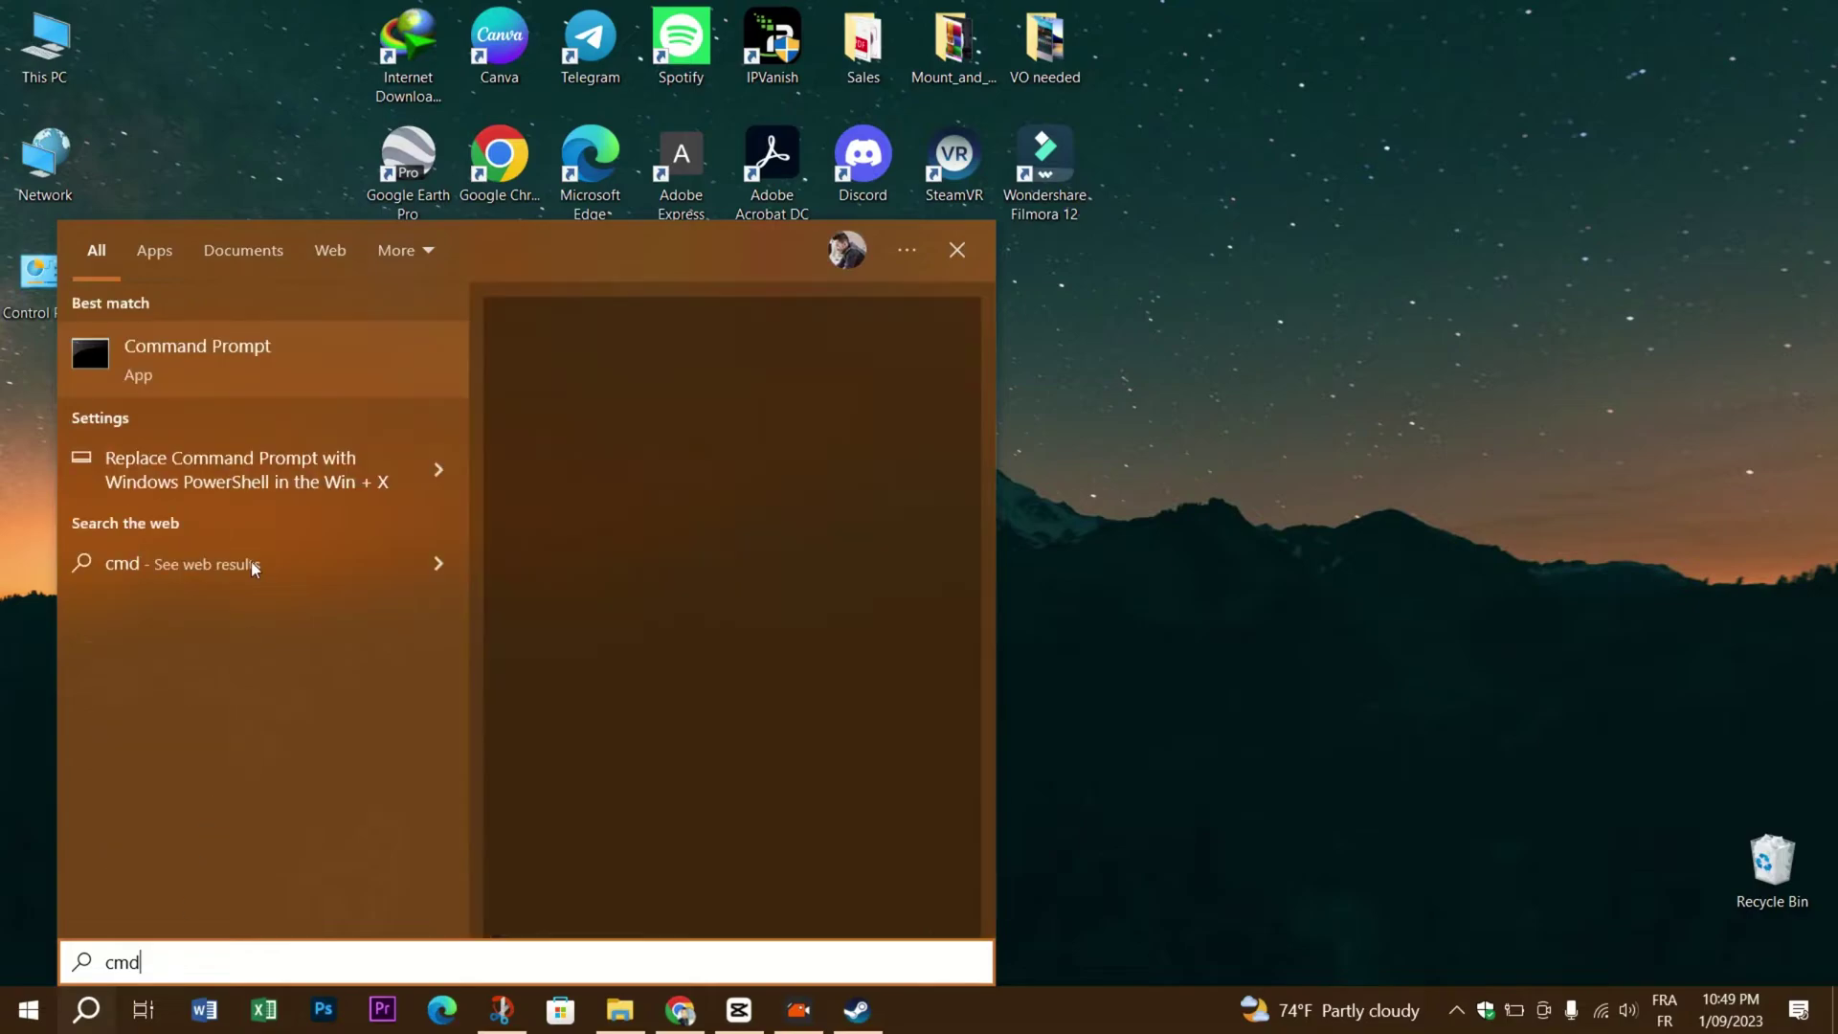
right_click(188, 357)
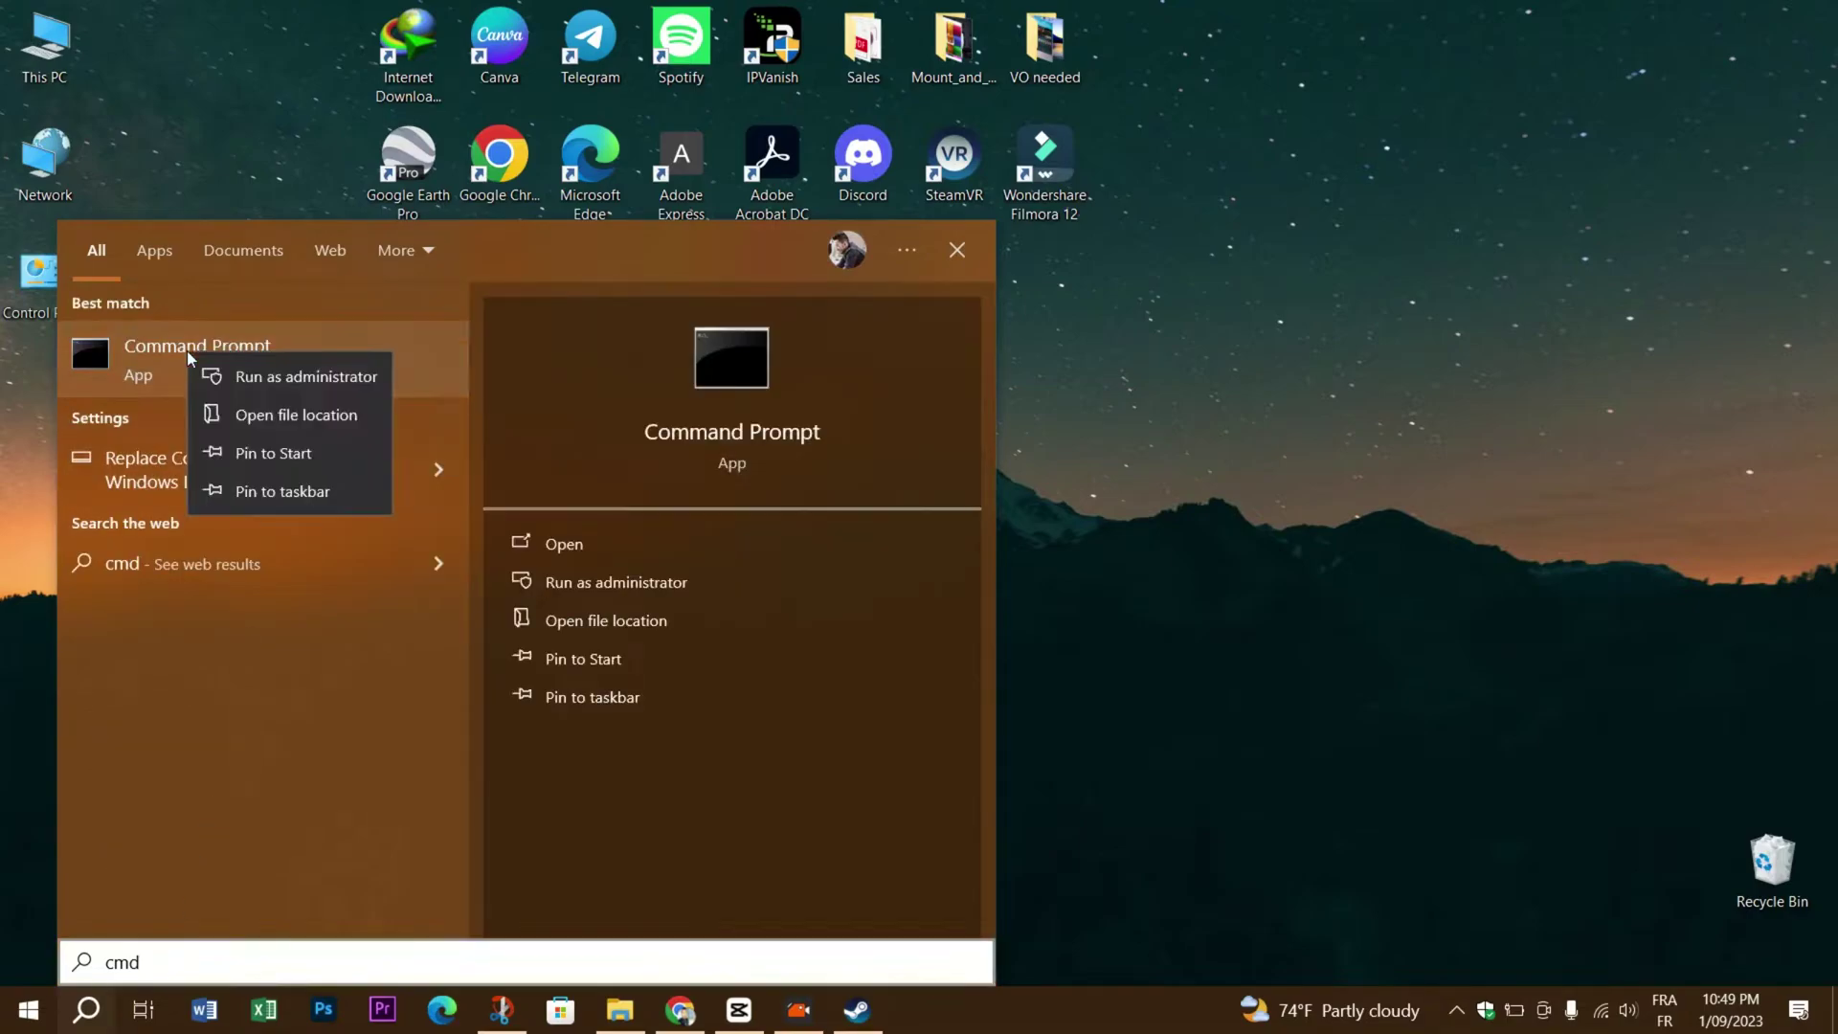
left_click(288, 383)
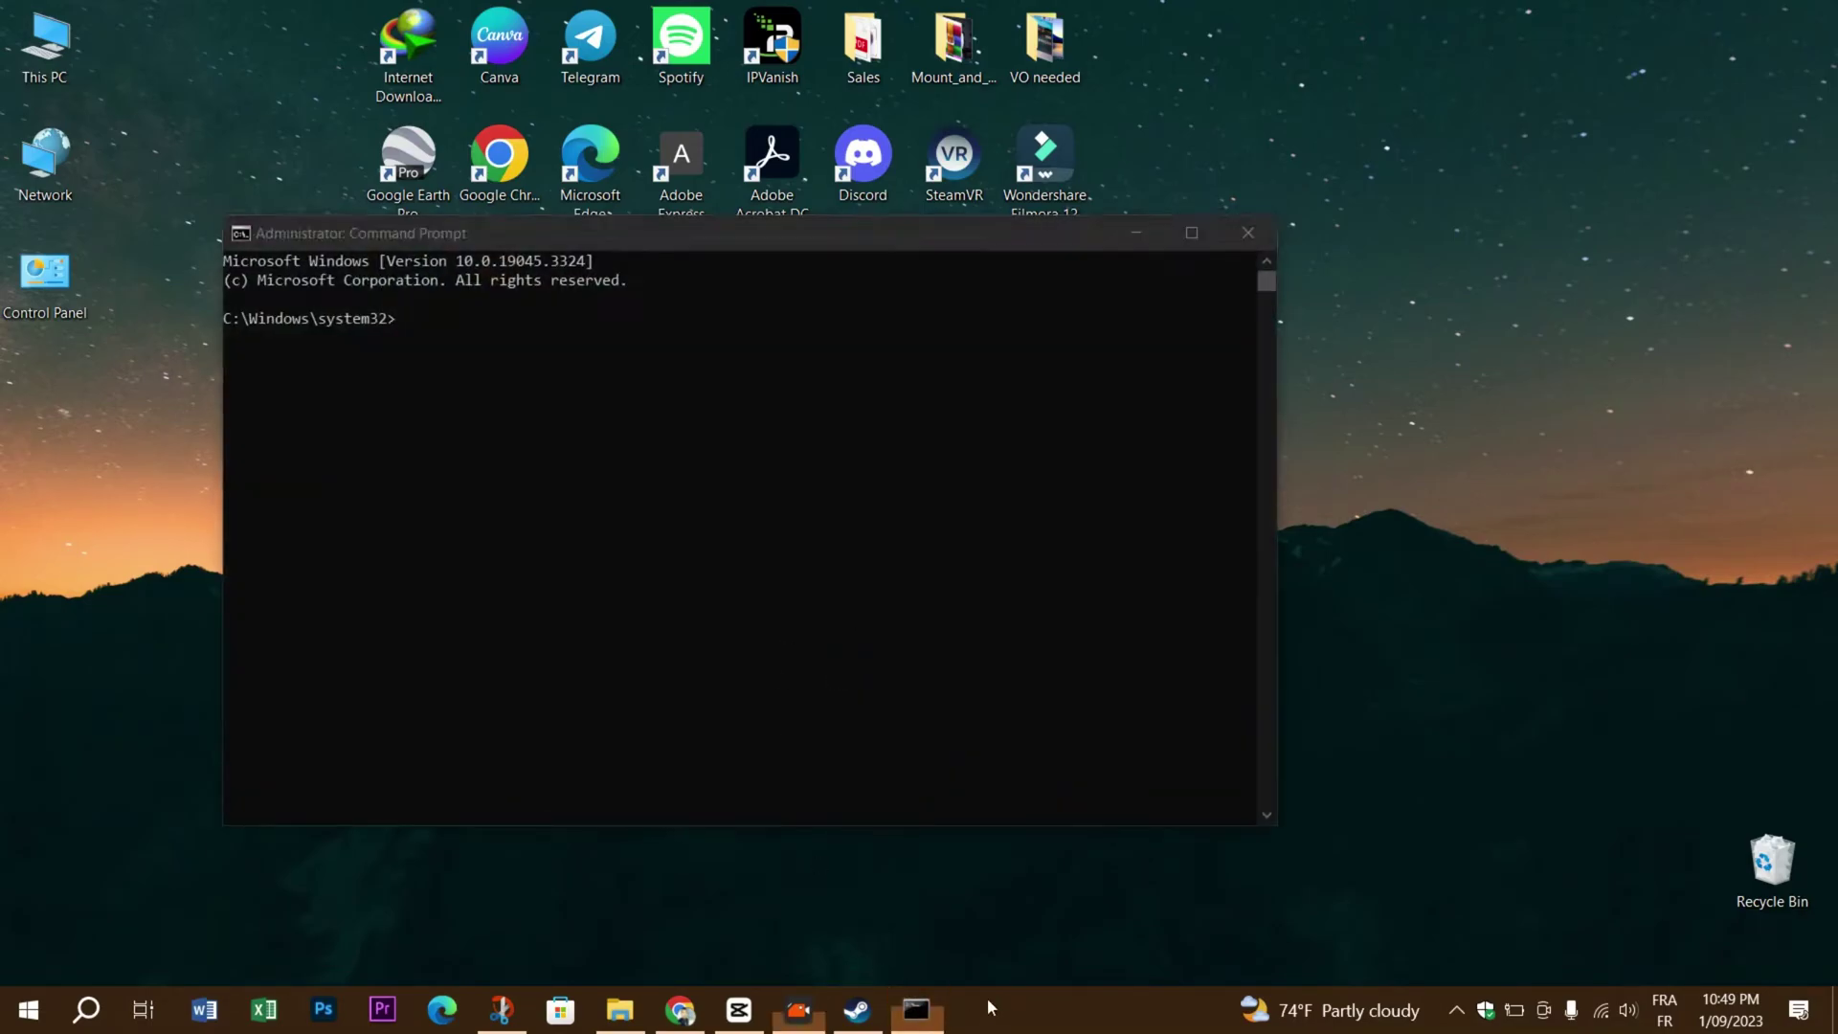
Step: Reset the Winsock catalog by running netsh winsock reset in the administrator Command Prompt
left_click(434, 233)
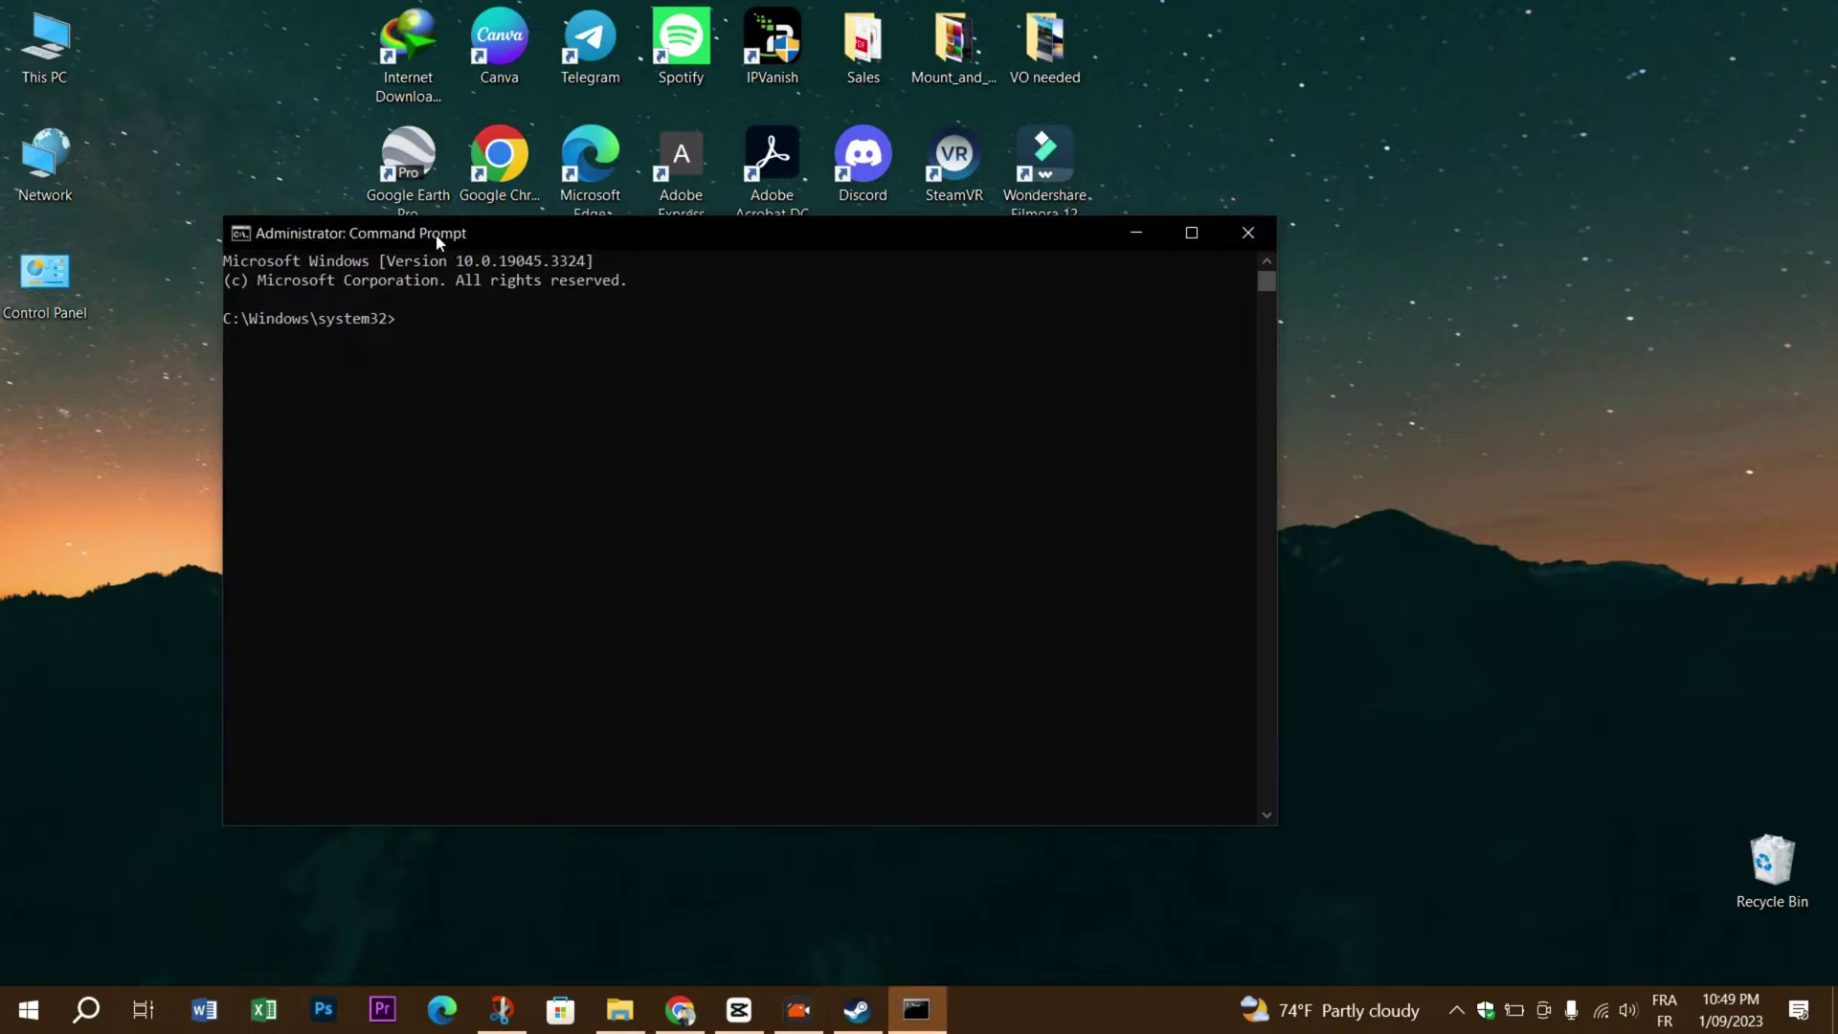
type("netsh winsock reset")
key("Return")
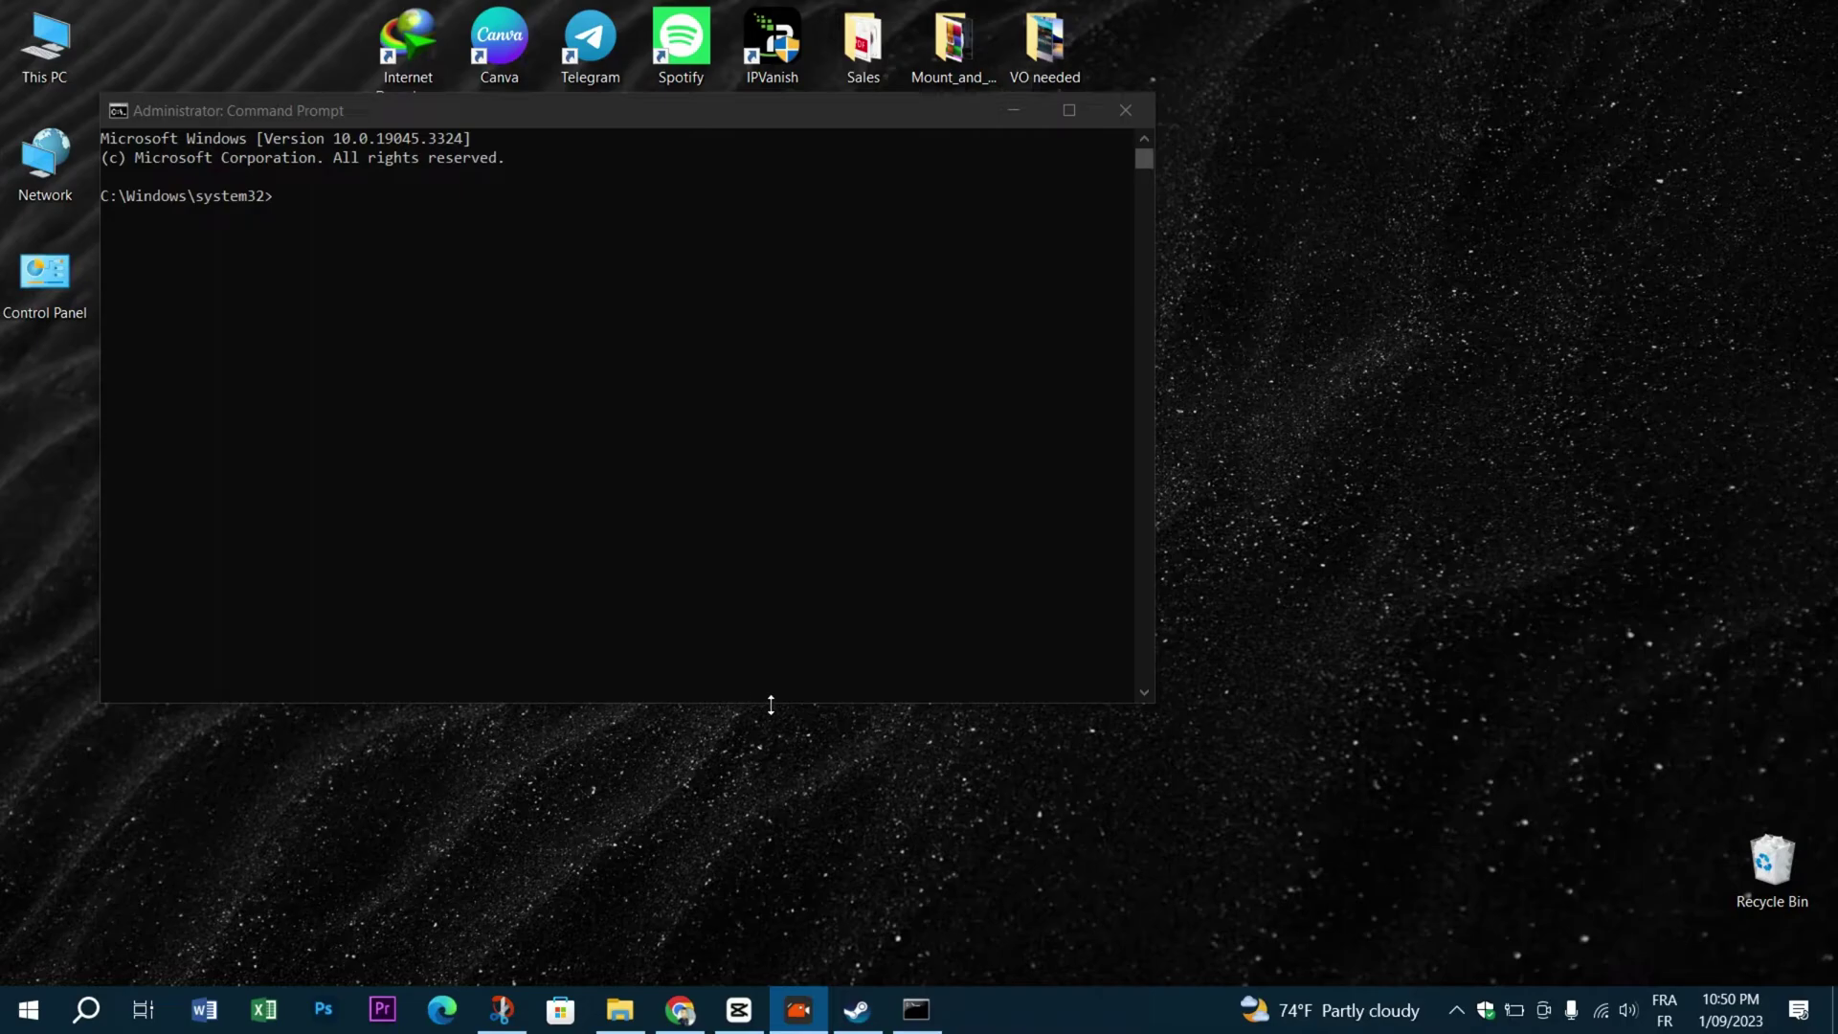
Step: Flush the DNS resolver cache by running ipconfig /flushdns in the administrator Command Prompt
left_click(398, 196)
type("ipconfig /flushdns")
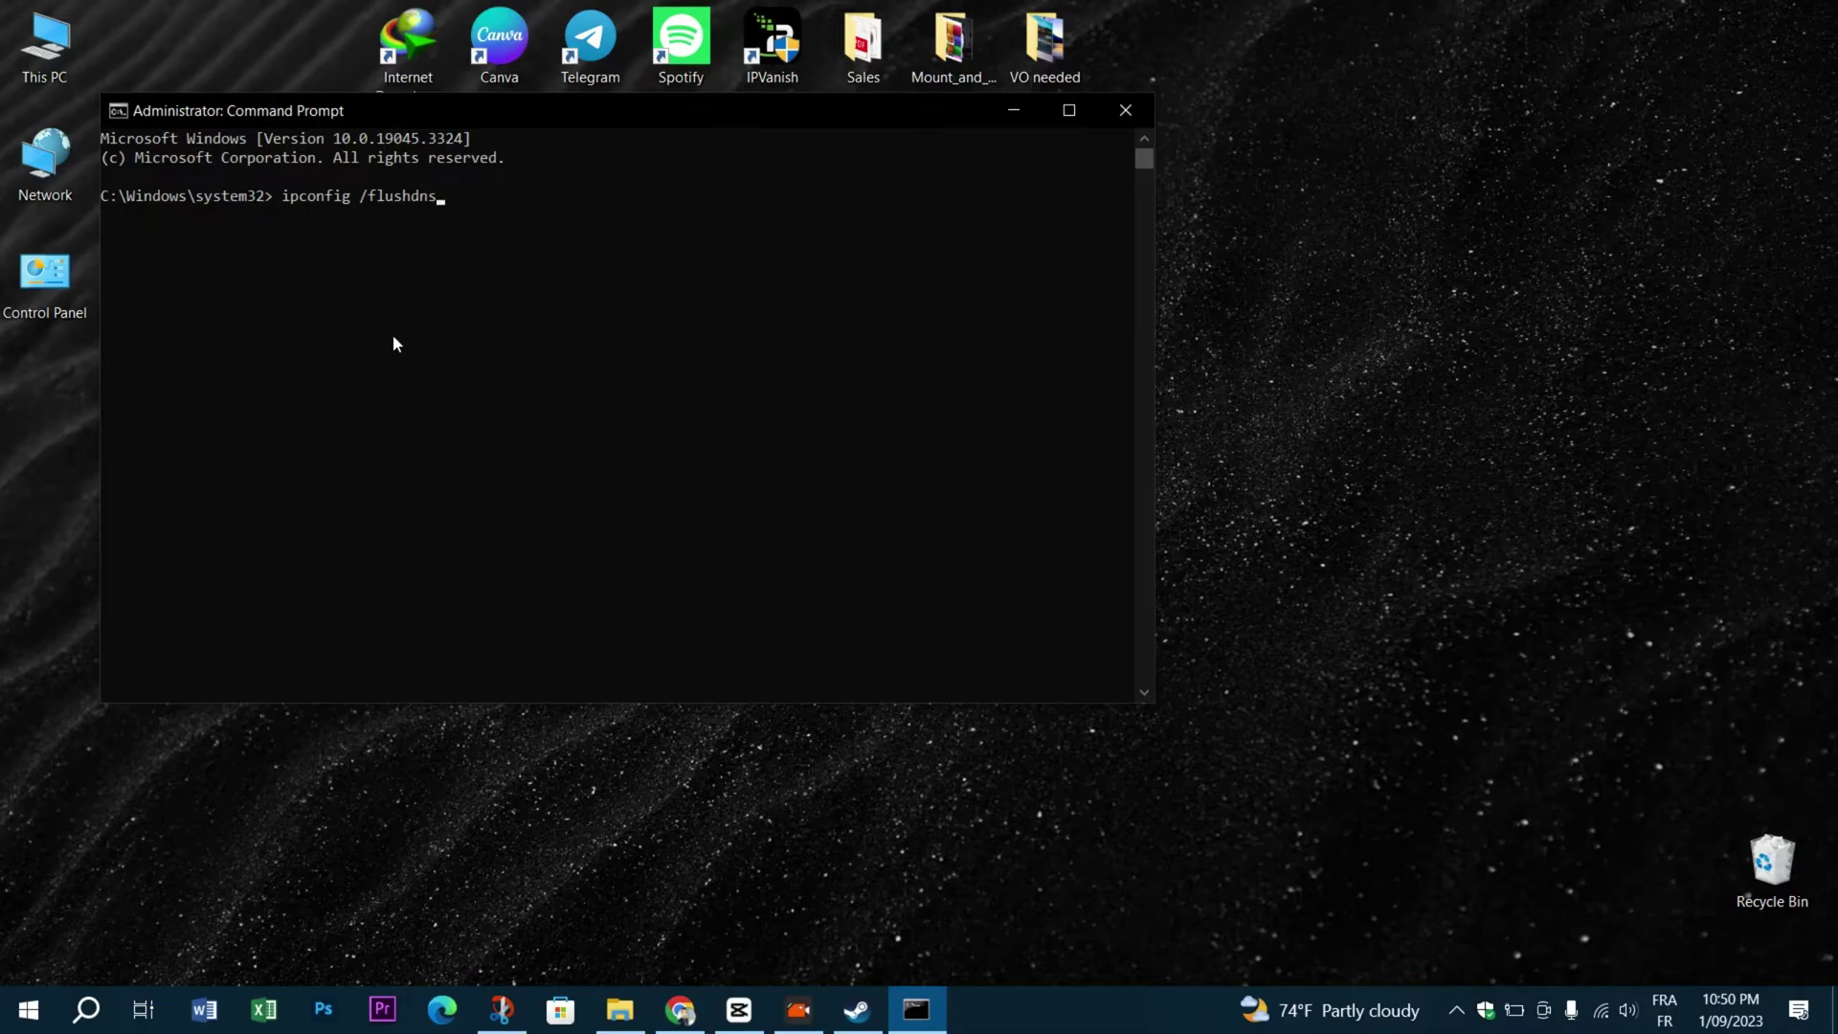
key("Return")
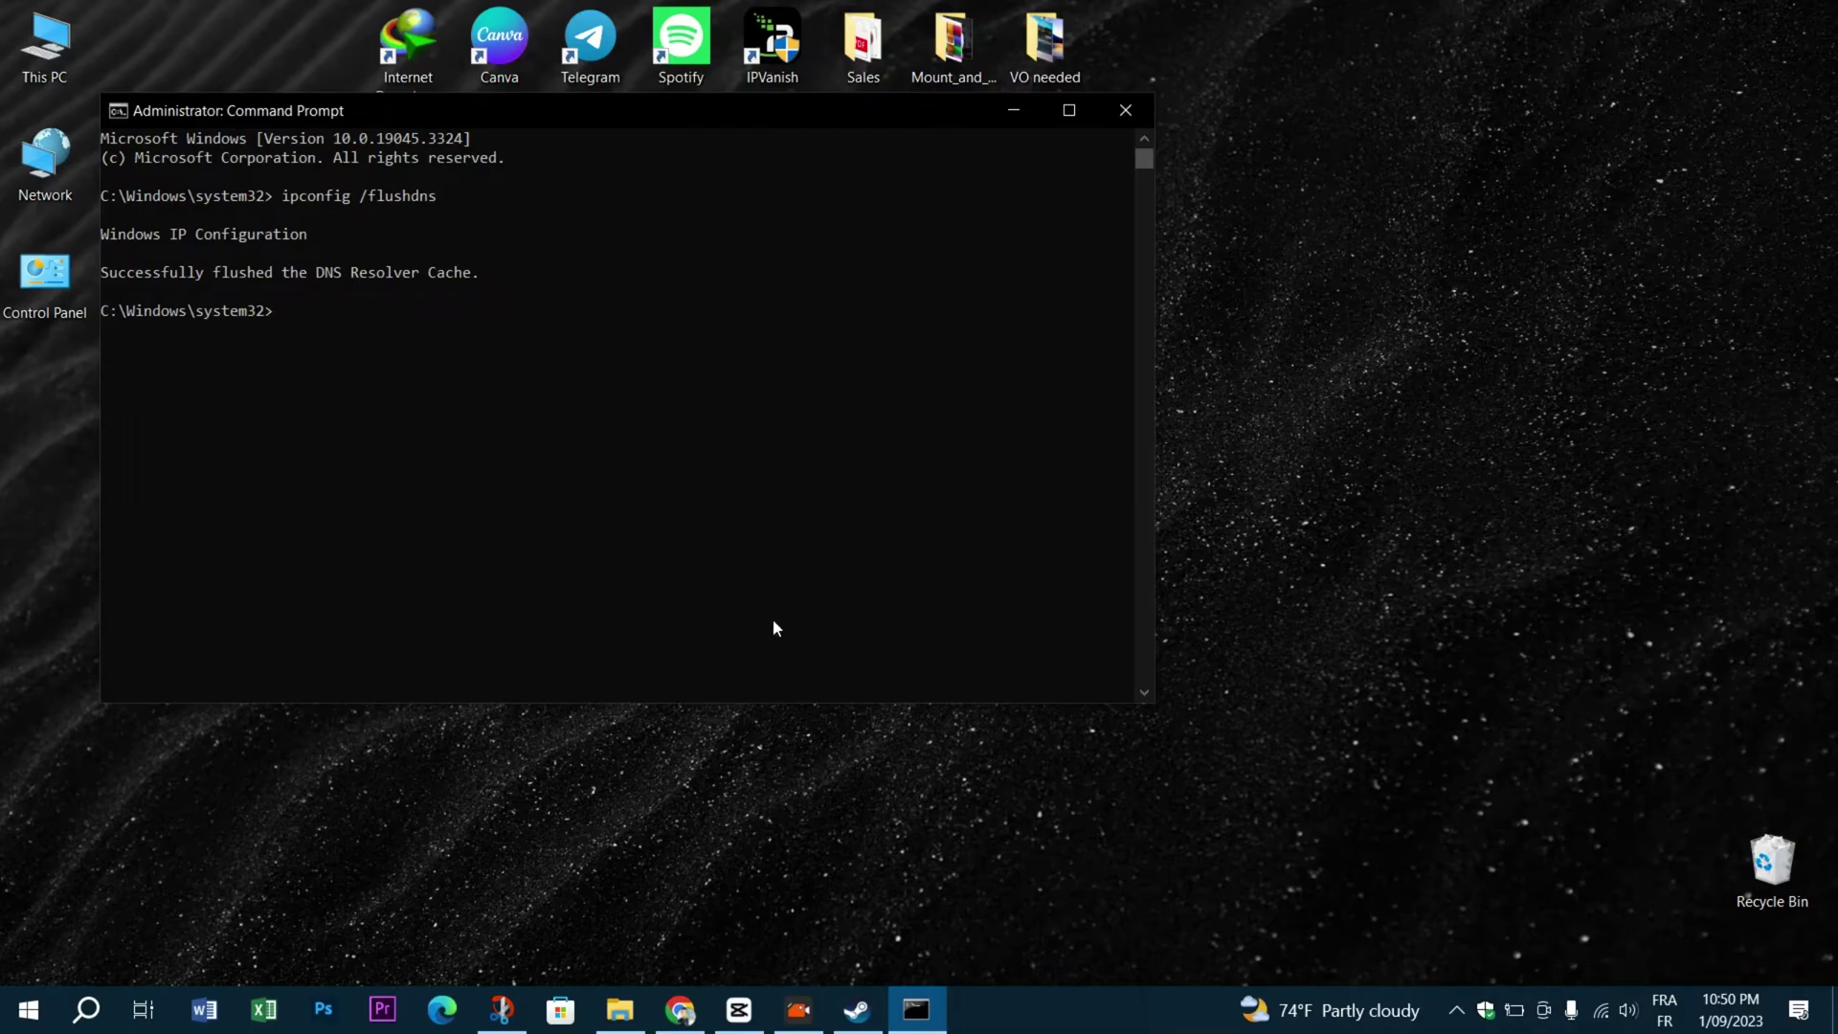
left_click(984, 990)
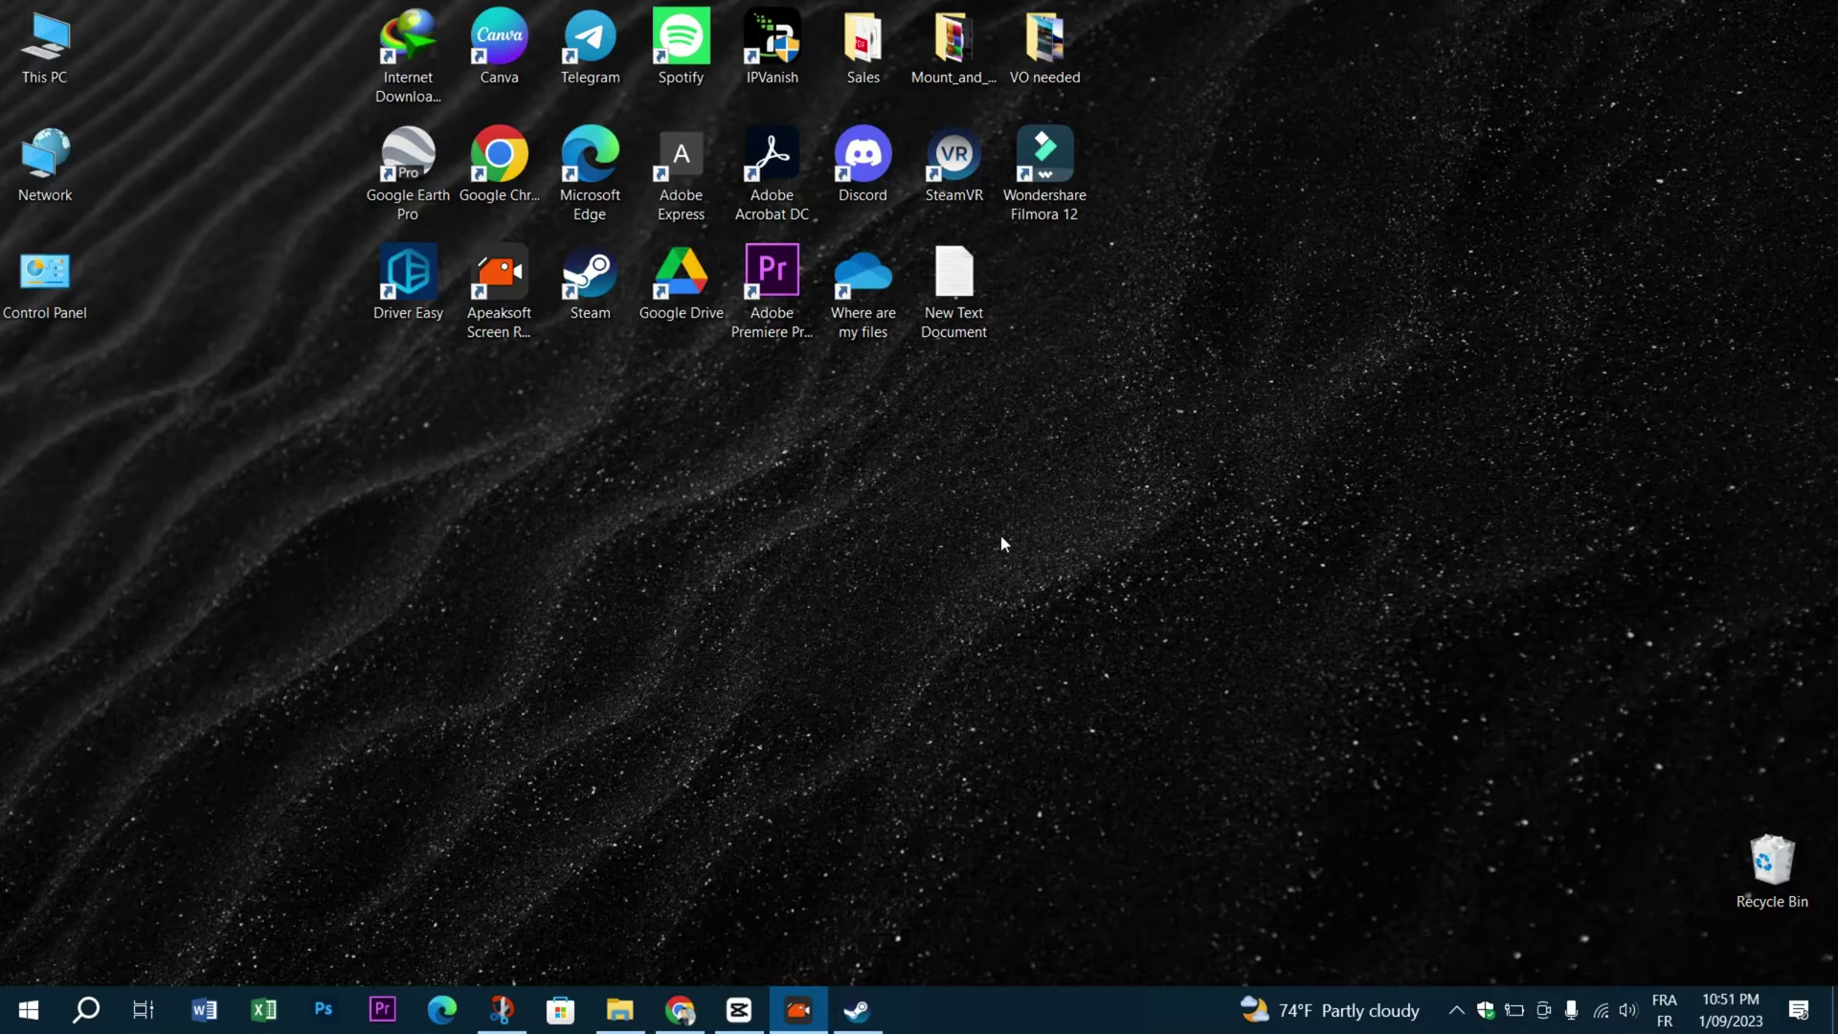
Step: Review the Steam entries among the apps allowed through Windows Defender Firewall, accept the list, and close Windows Security
left_click(1486, 1012)
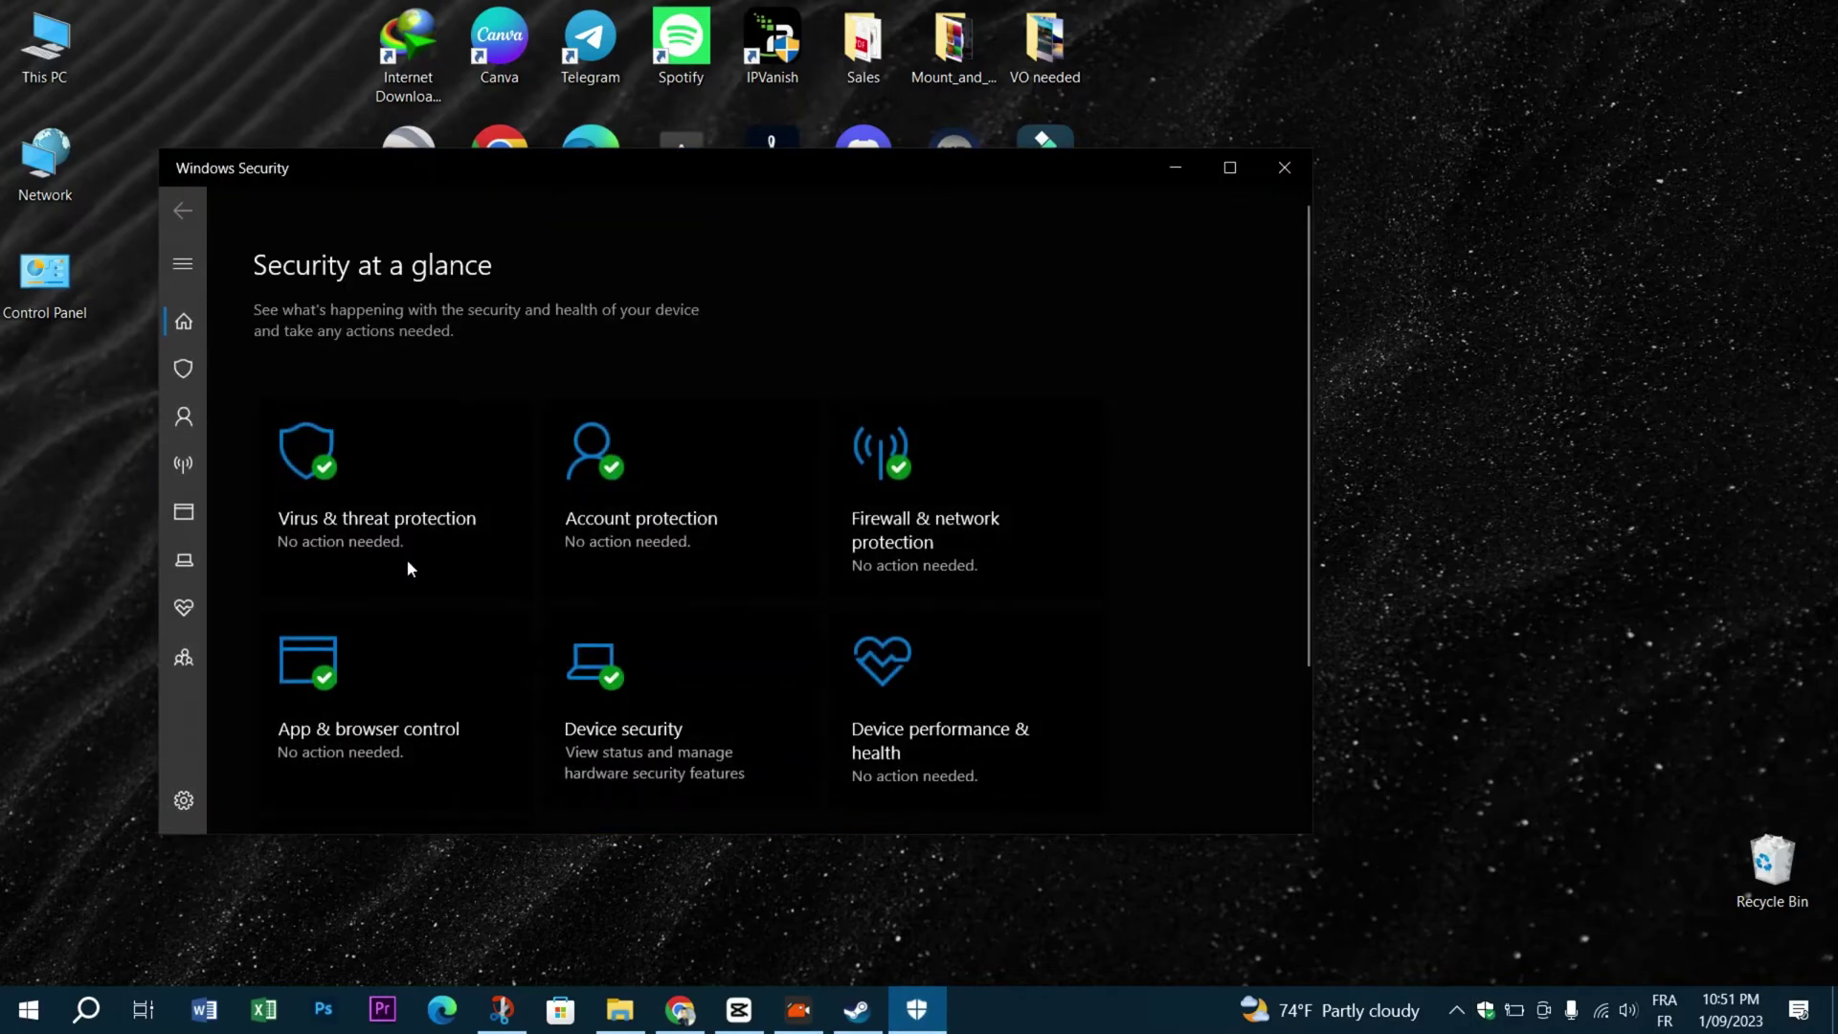
left_click(184, 467)
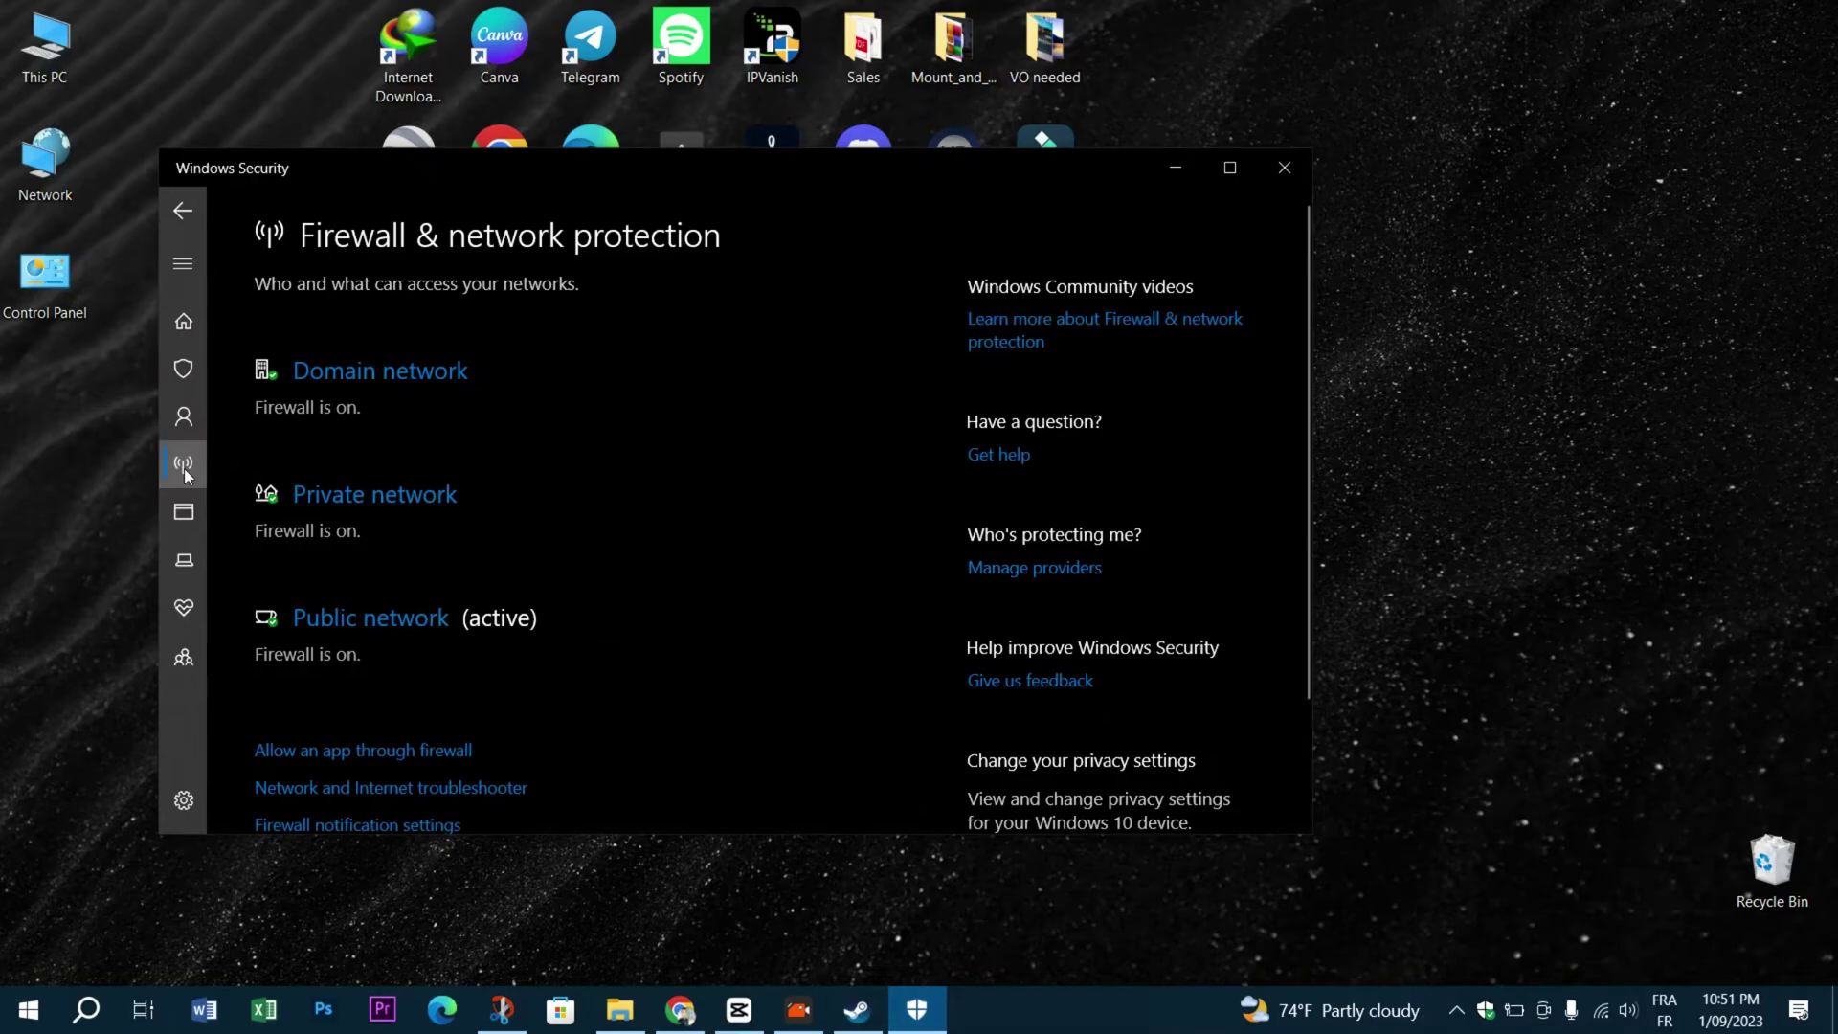
left_click(397, 752)
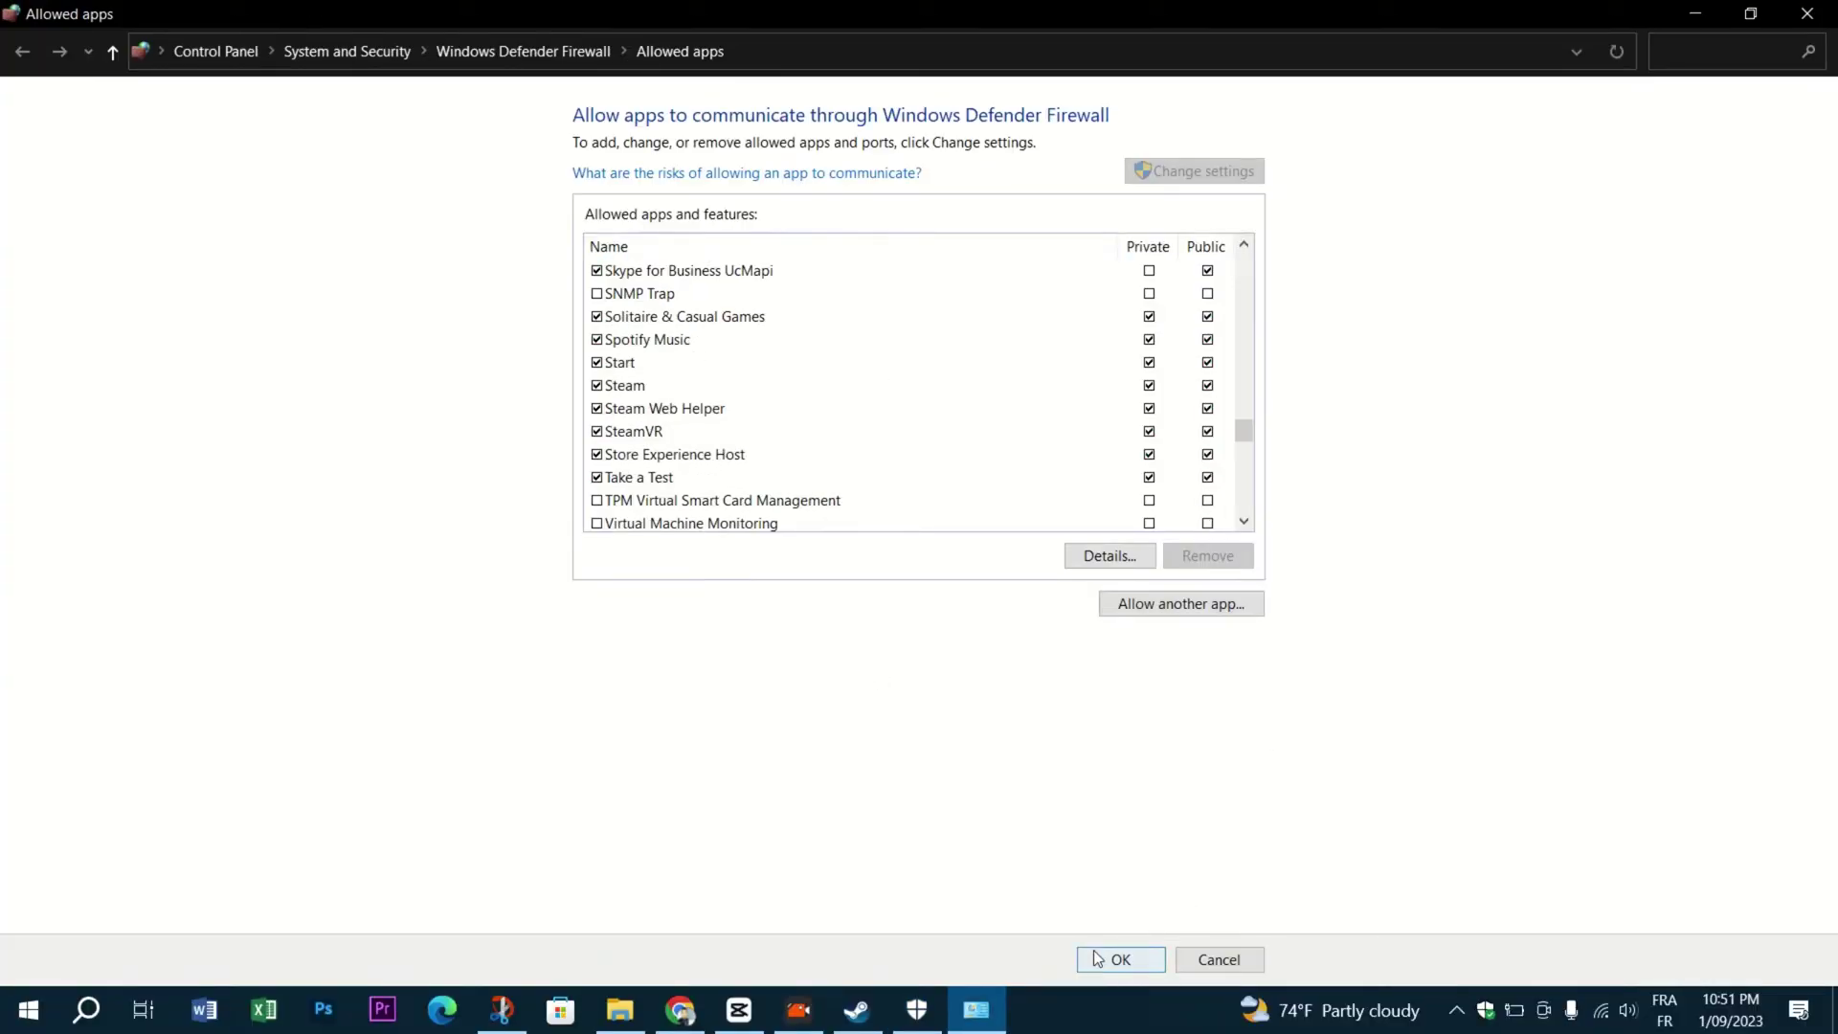
left_click(1118, 960)
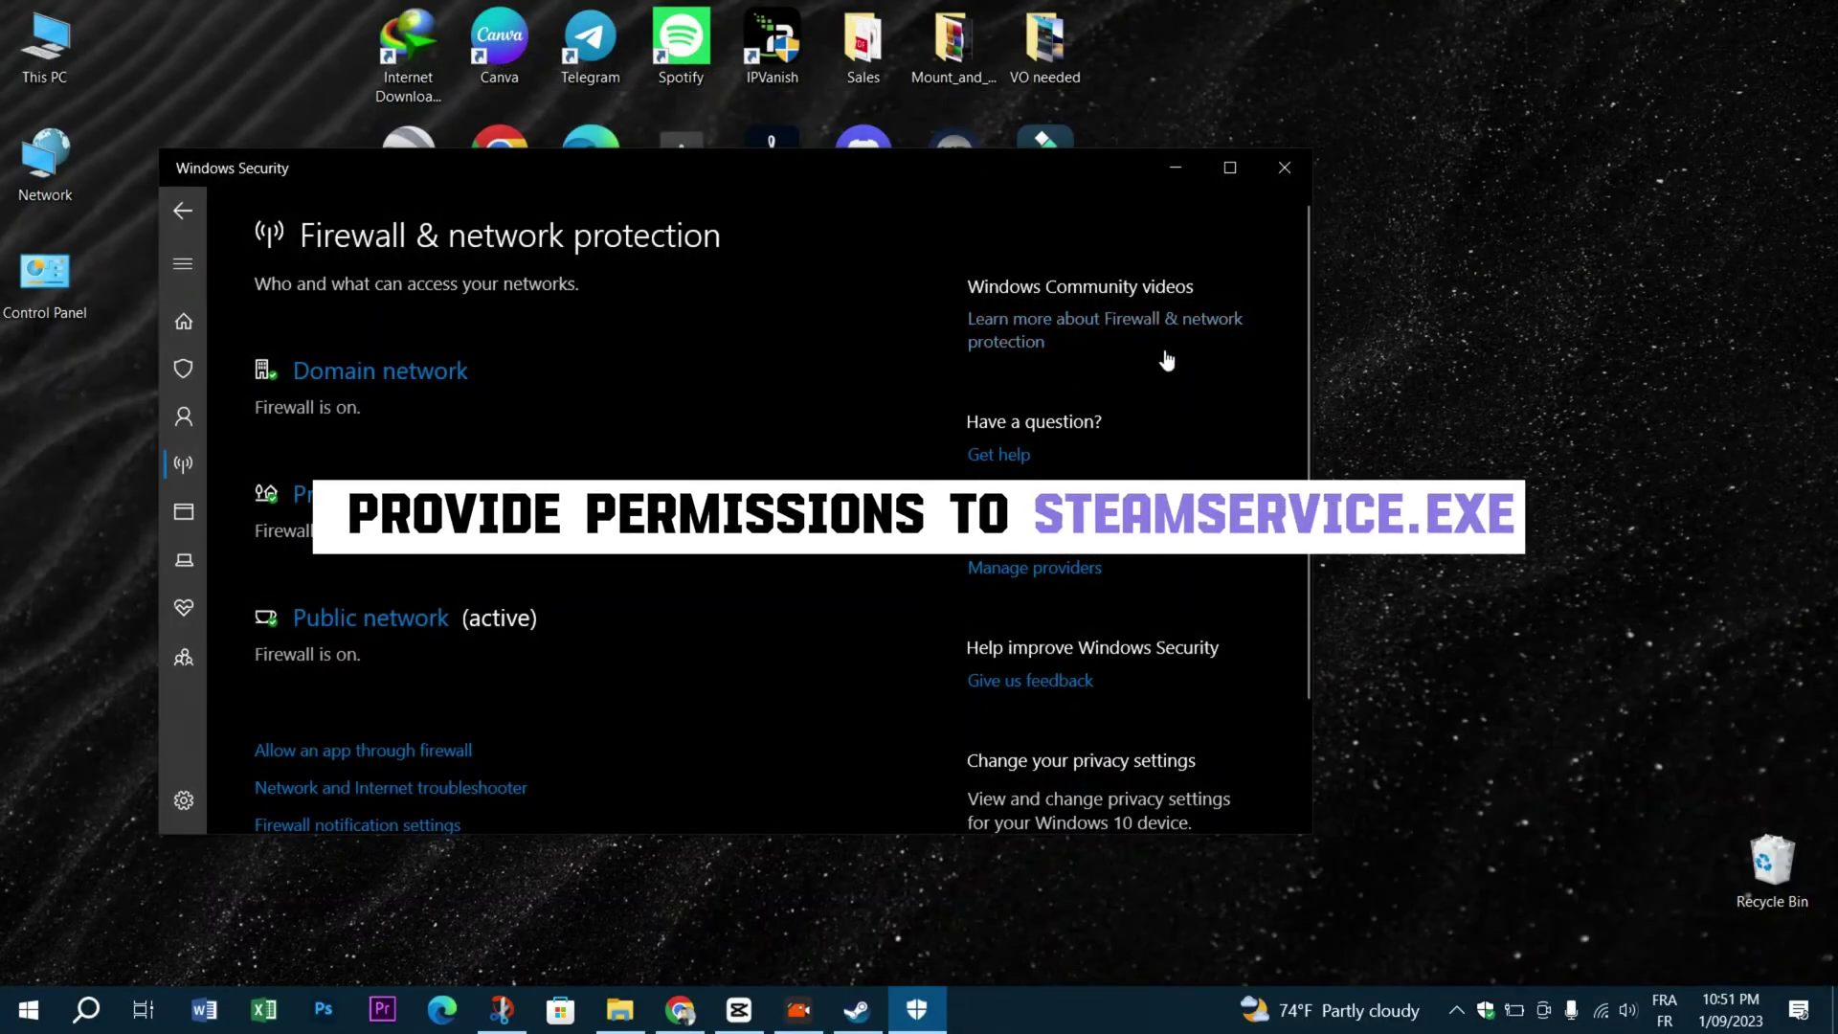
left_click(1287, 182)
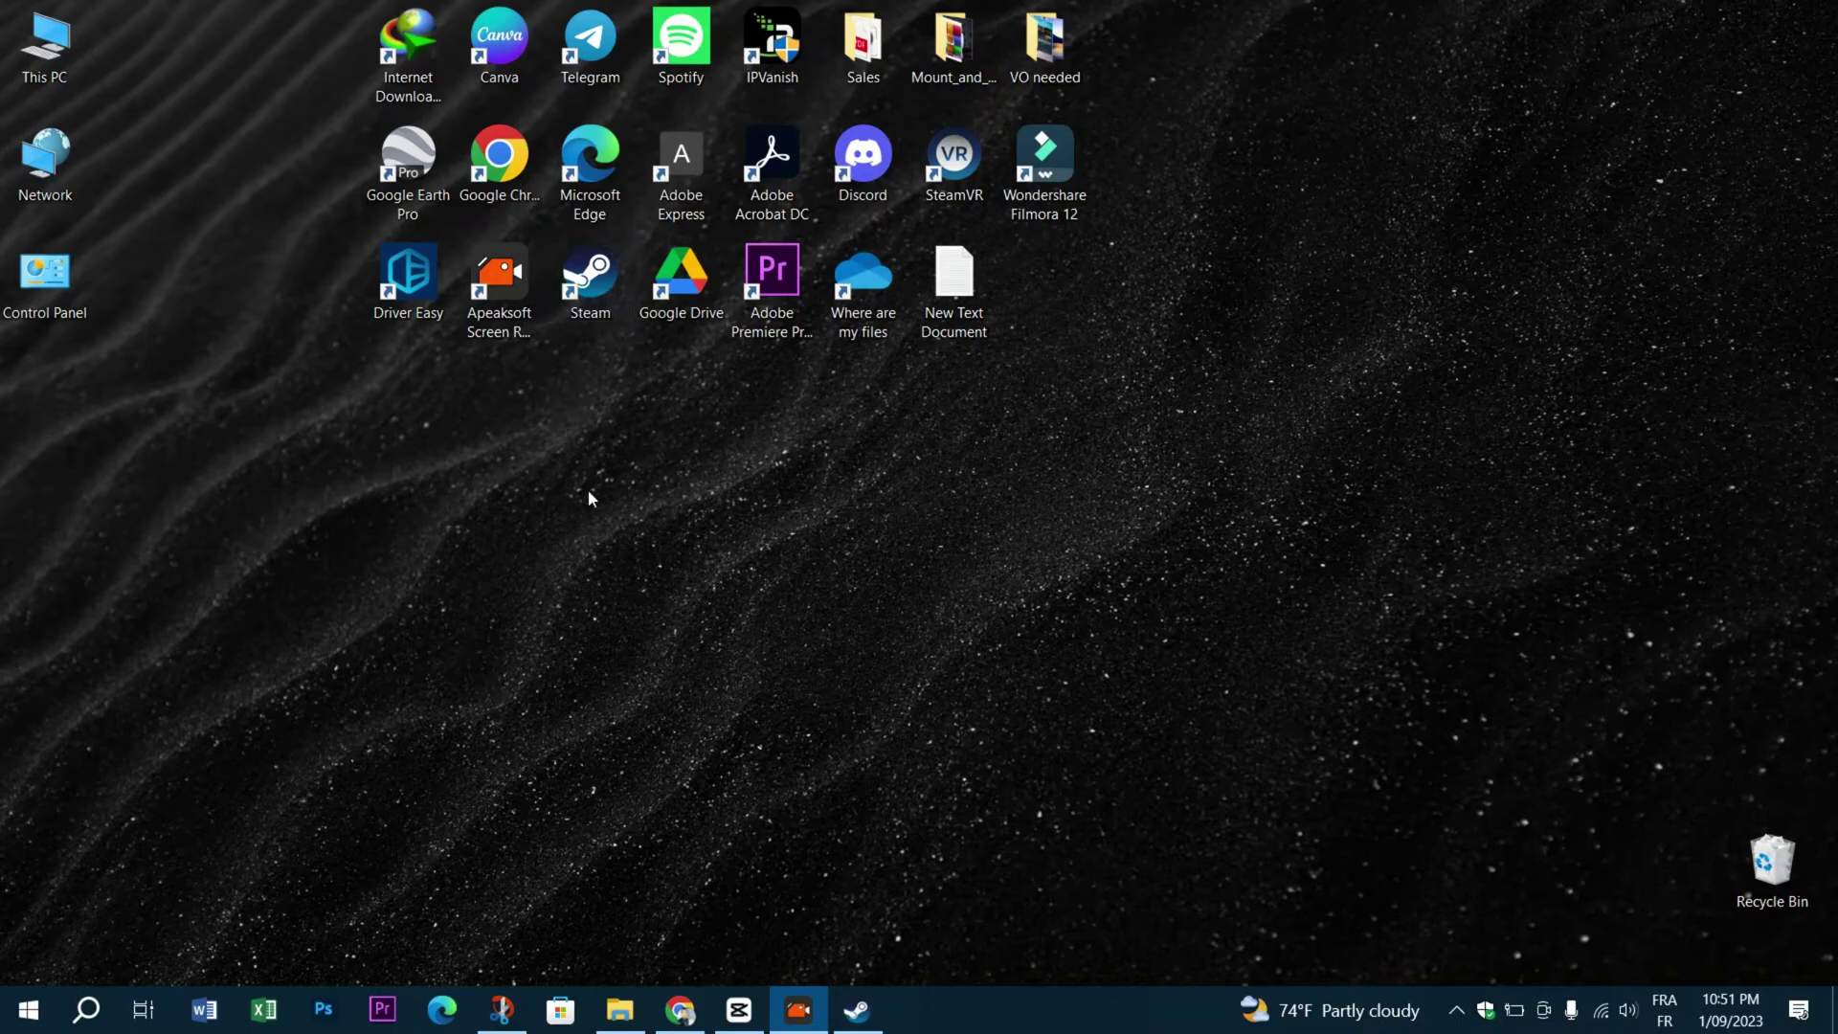
Step: Open Steam's installation folder from the properties of its desktop shortcut
left_click(590, 311)
right_click(587, 304)
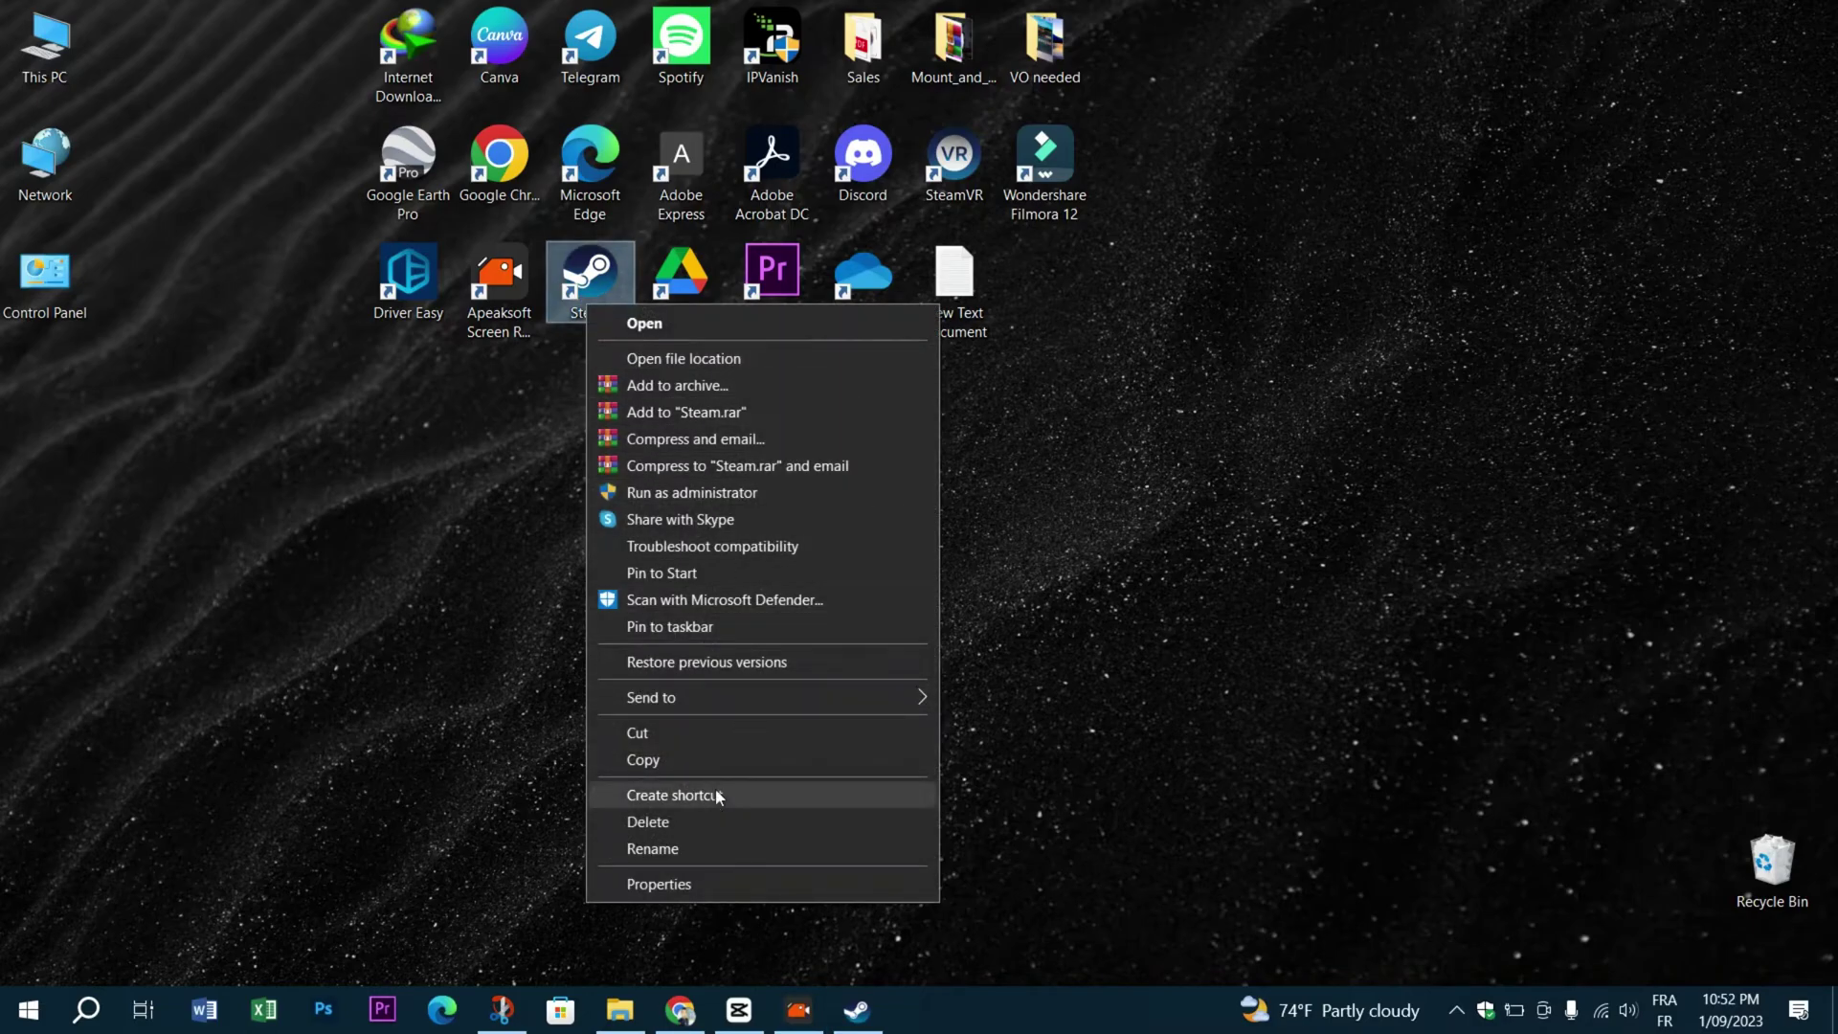
left_click(676, 883)
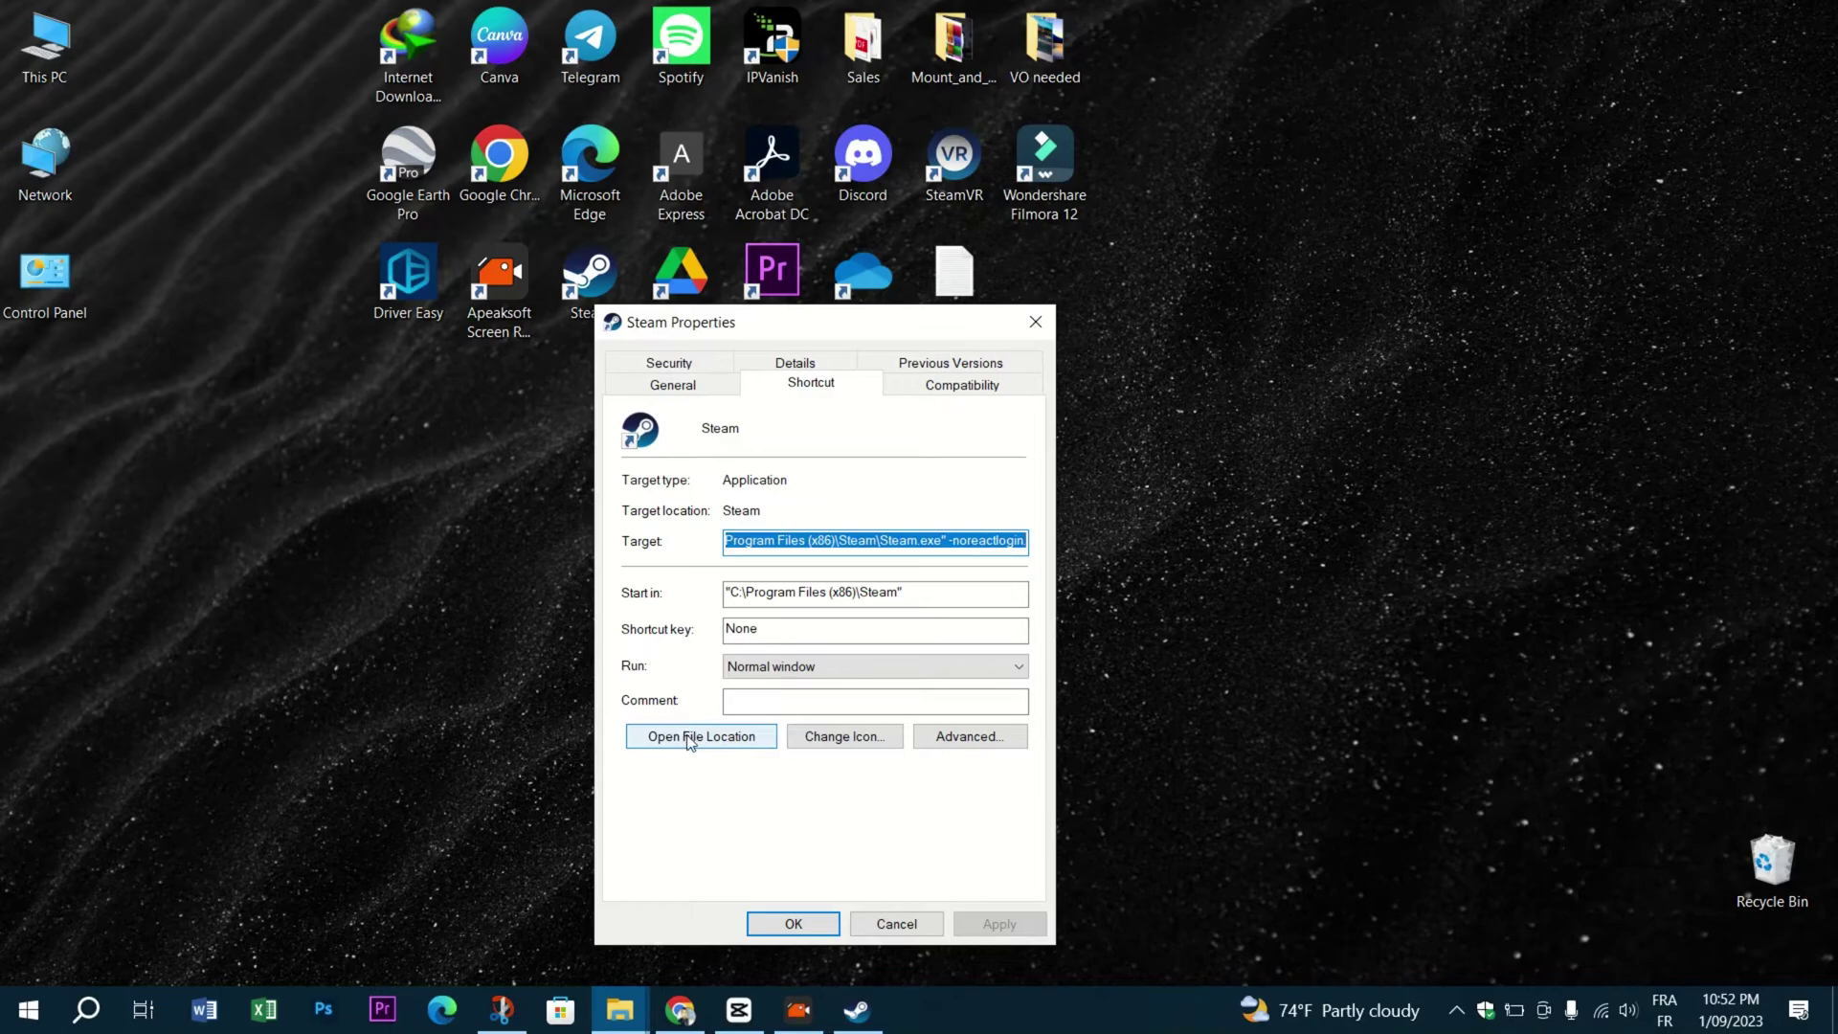
left_click(690, 739)
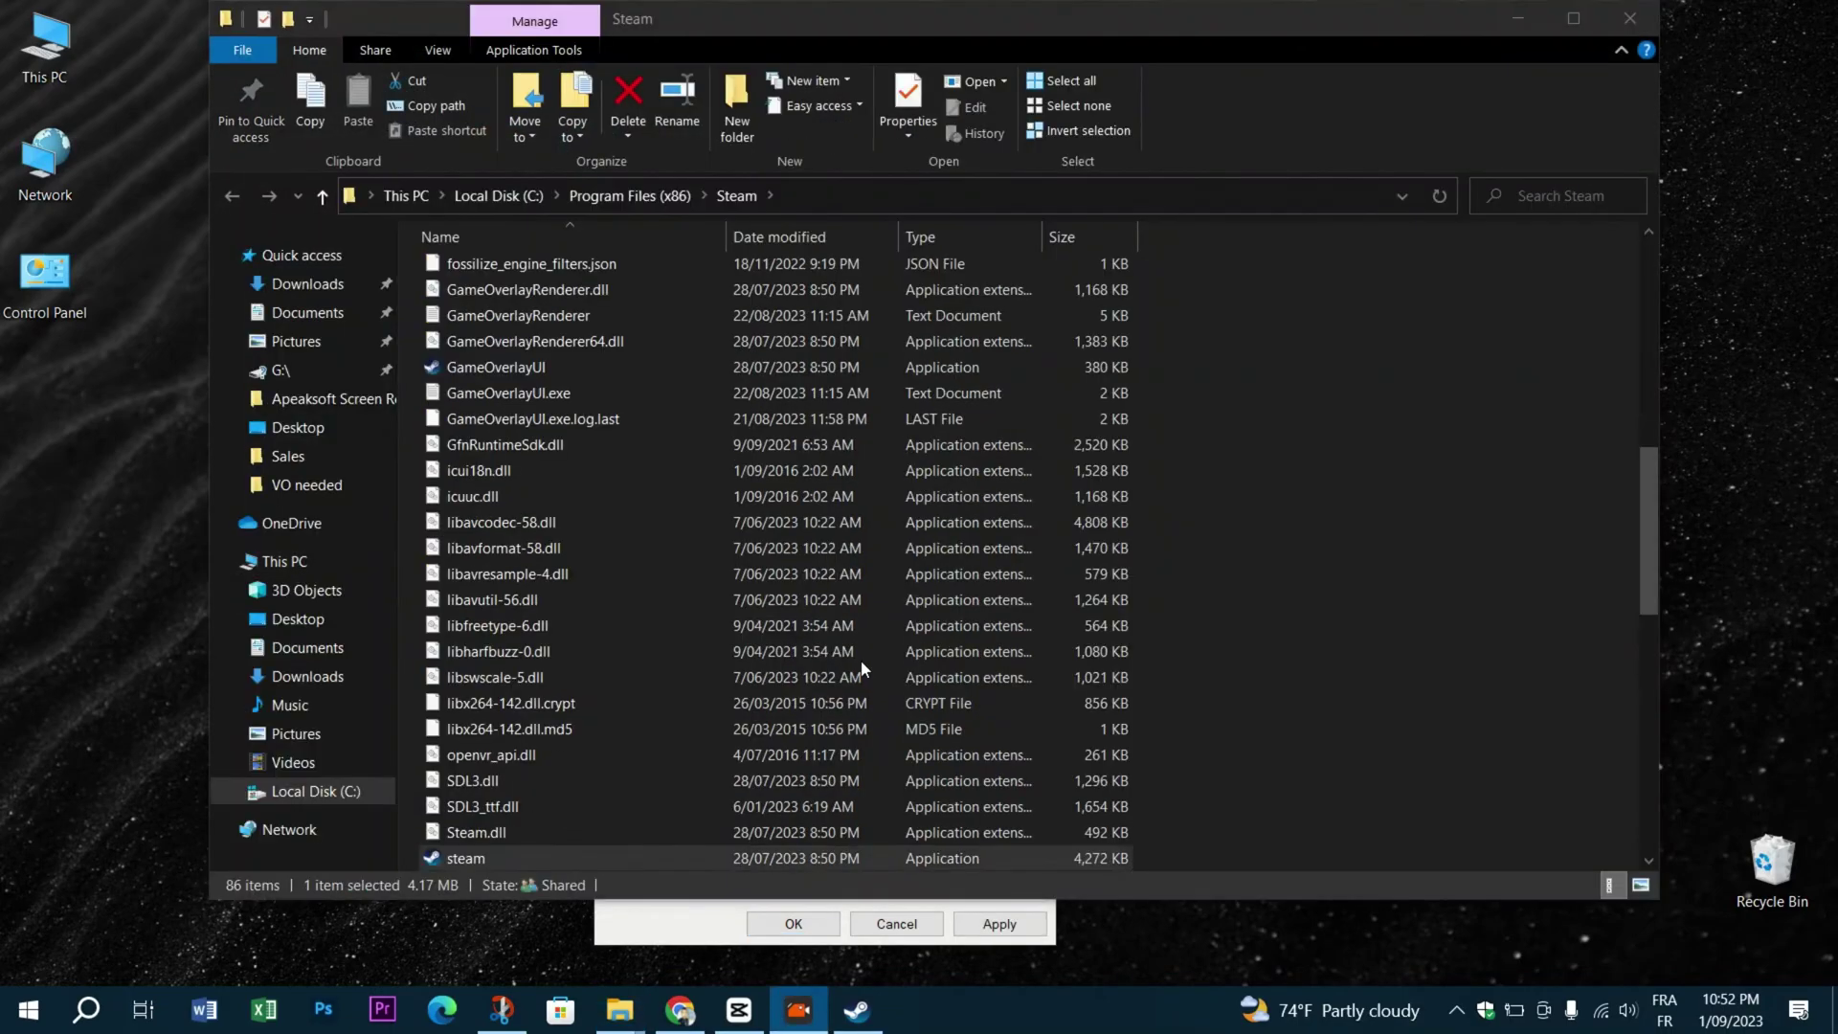
Step: Open the properties of the steamservice application in the bin folder of Steam's installation directory
scroll(860, 658, "up", 12)
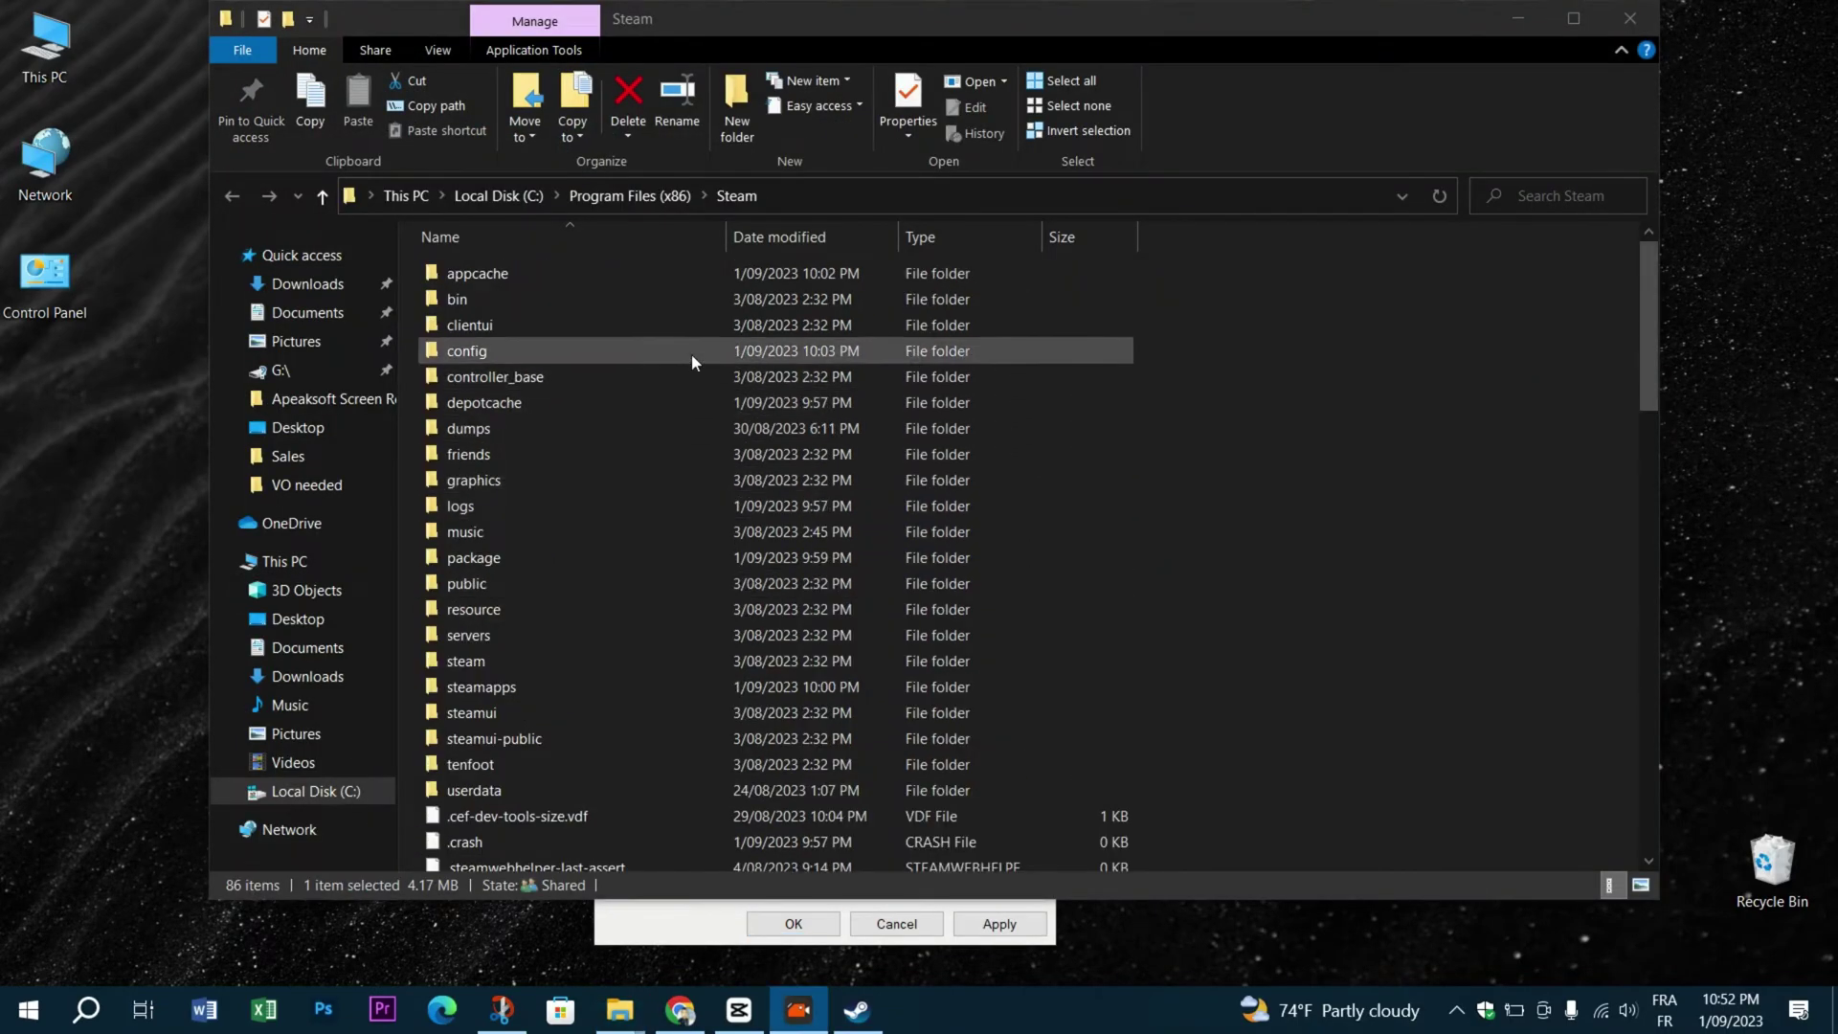
double_click(462, 301)
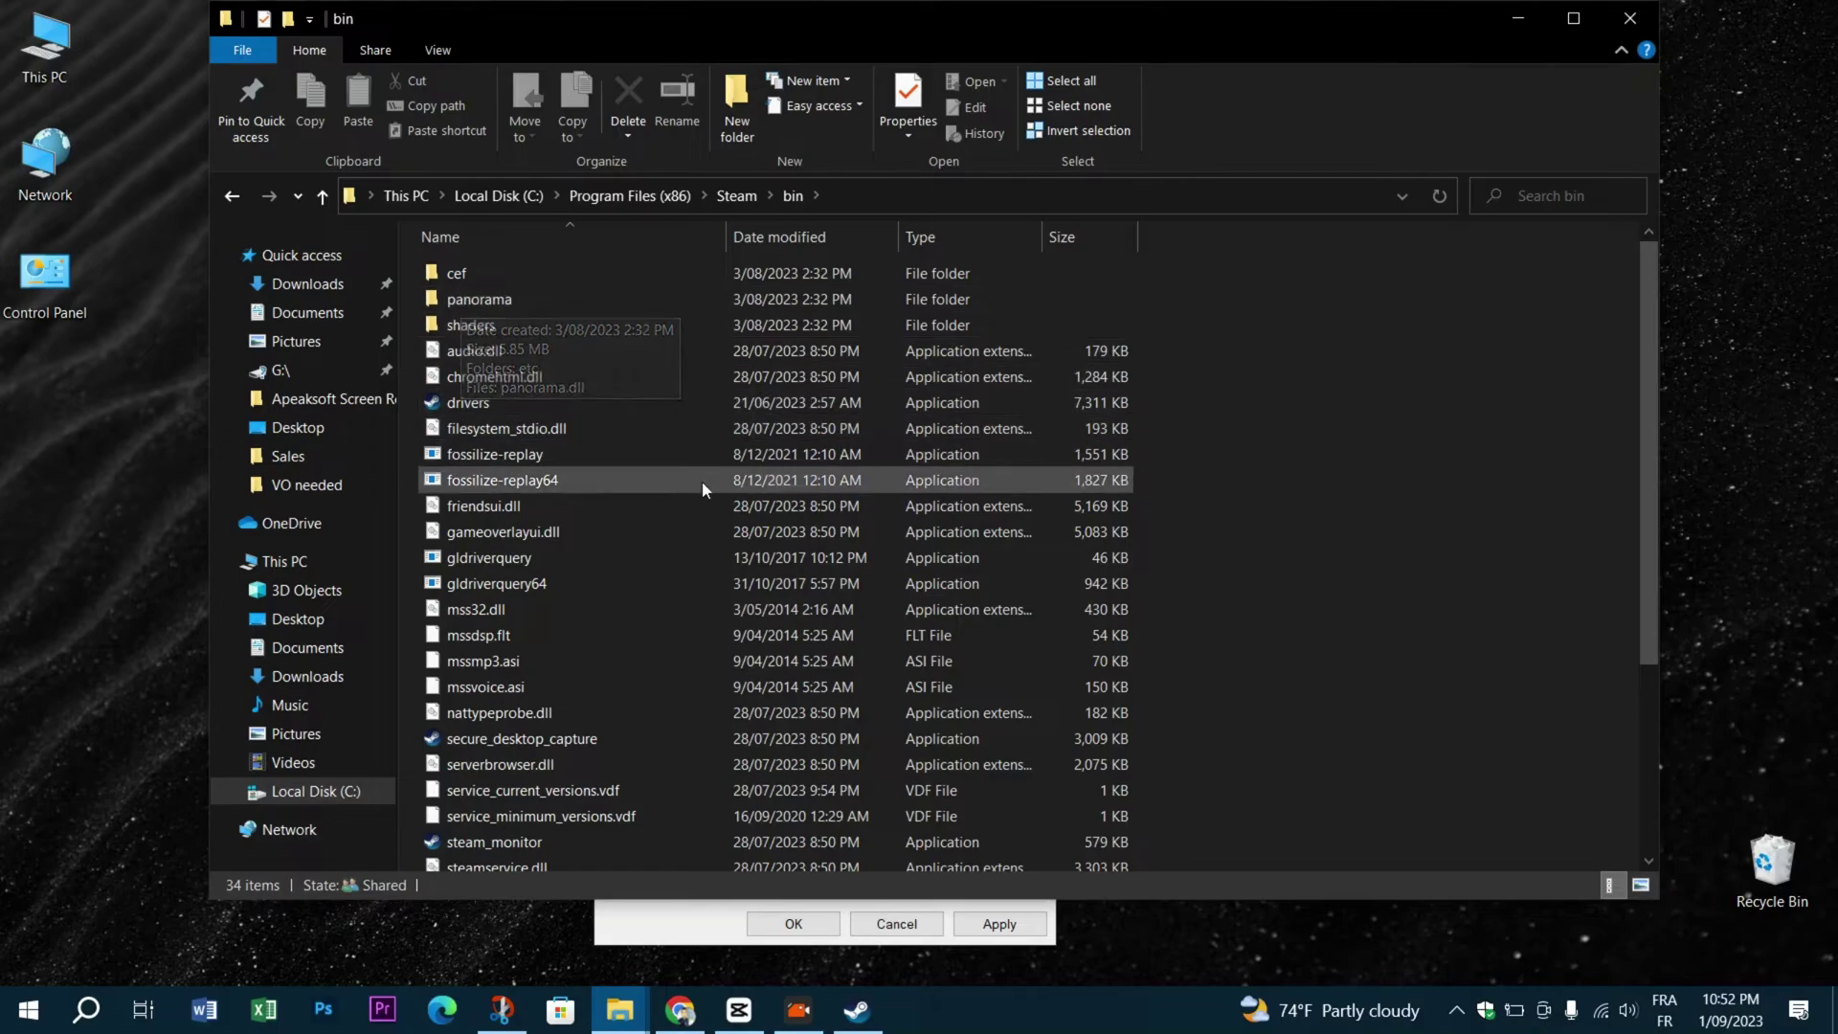
scroll(868, 663, "down", 2)
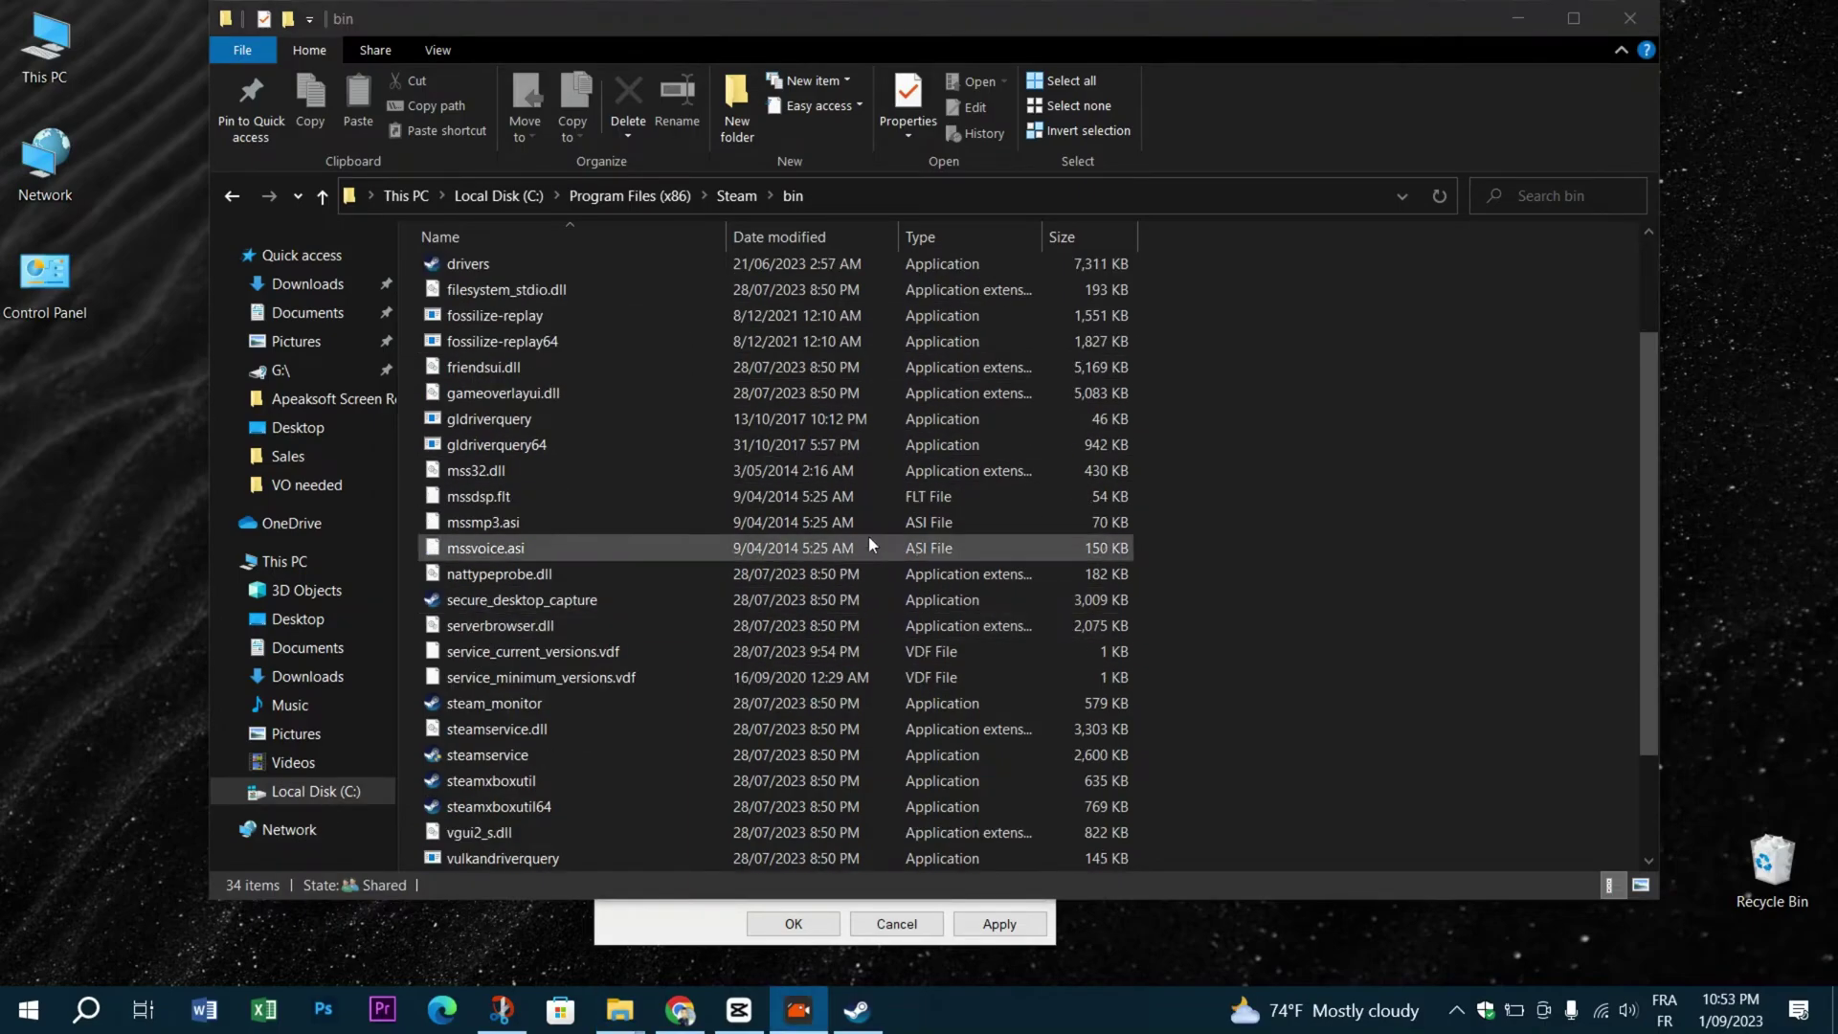
left_click(487, 756)
right_click(485, 751)
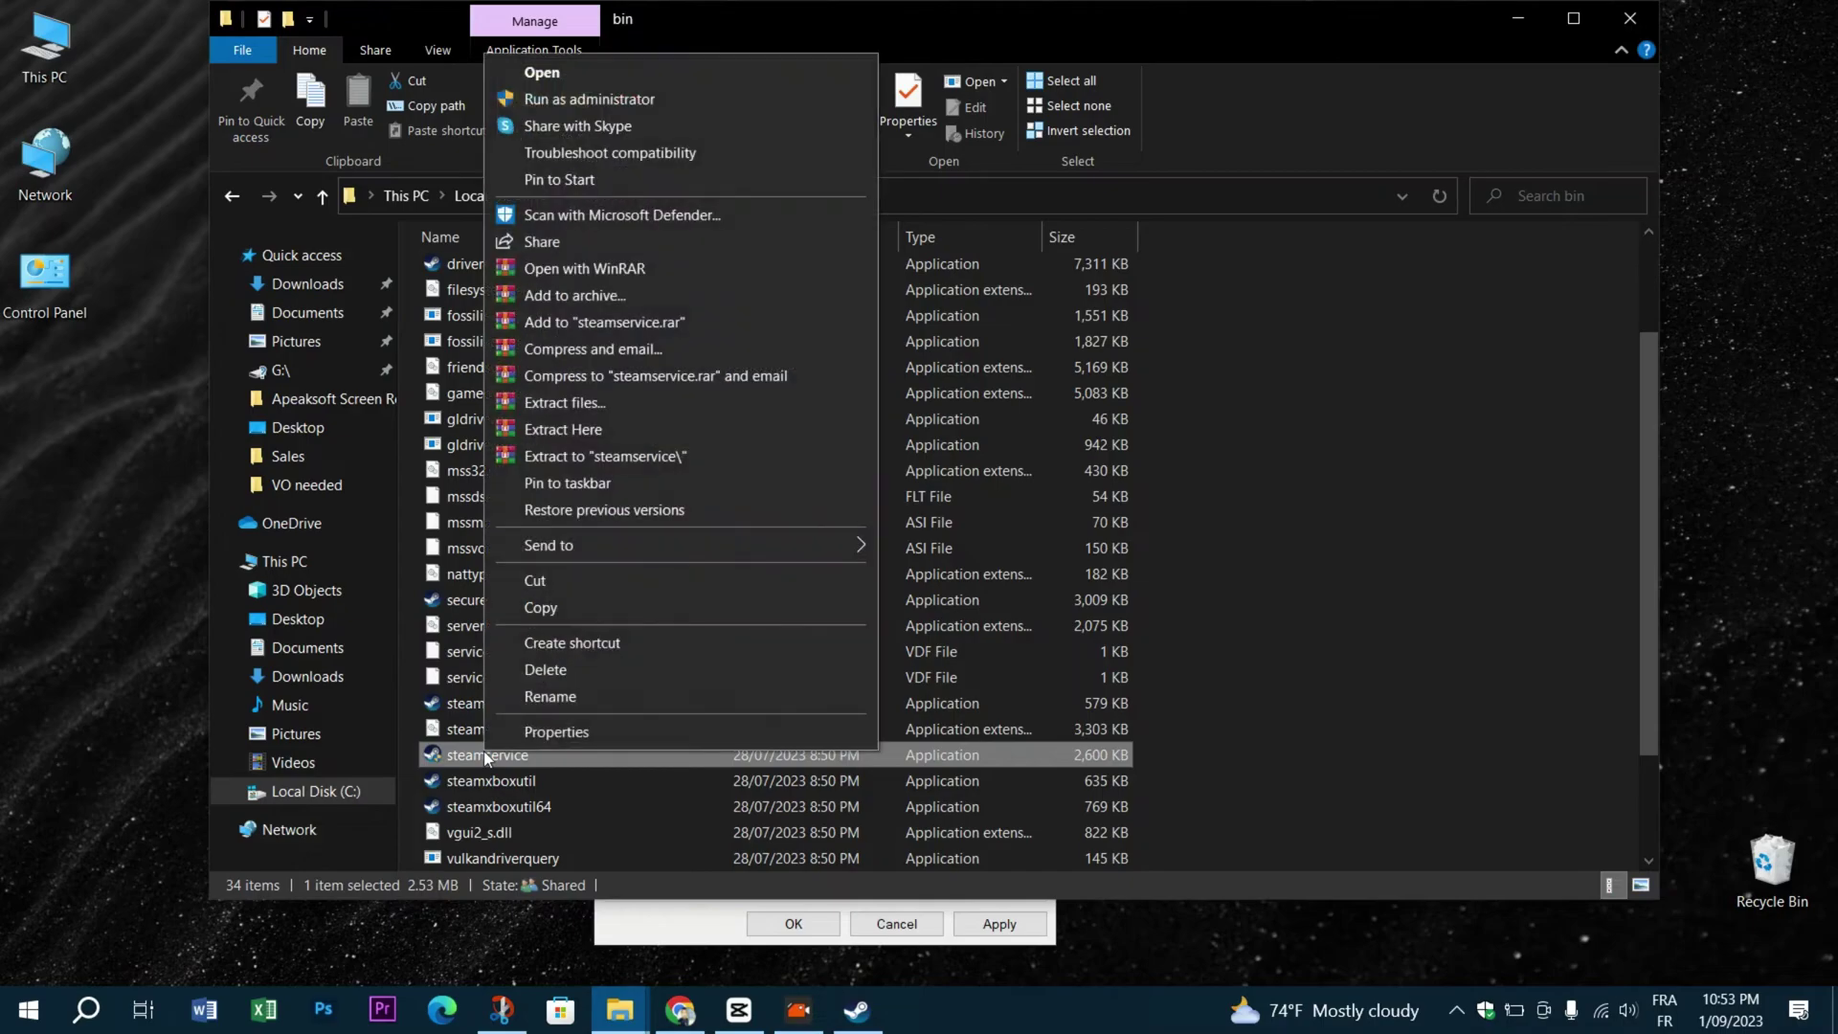
left_click(551, 741)
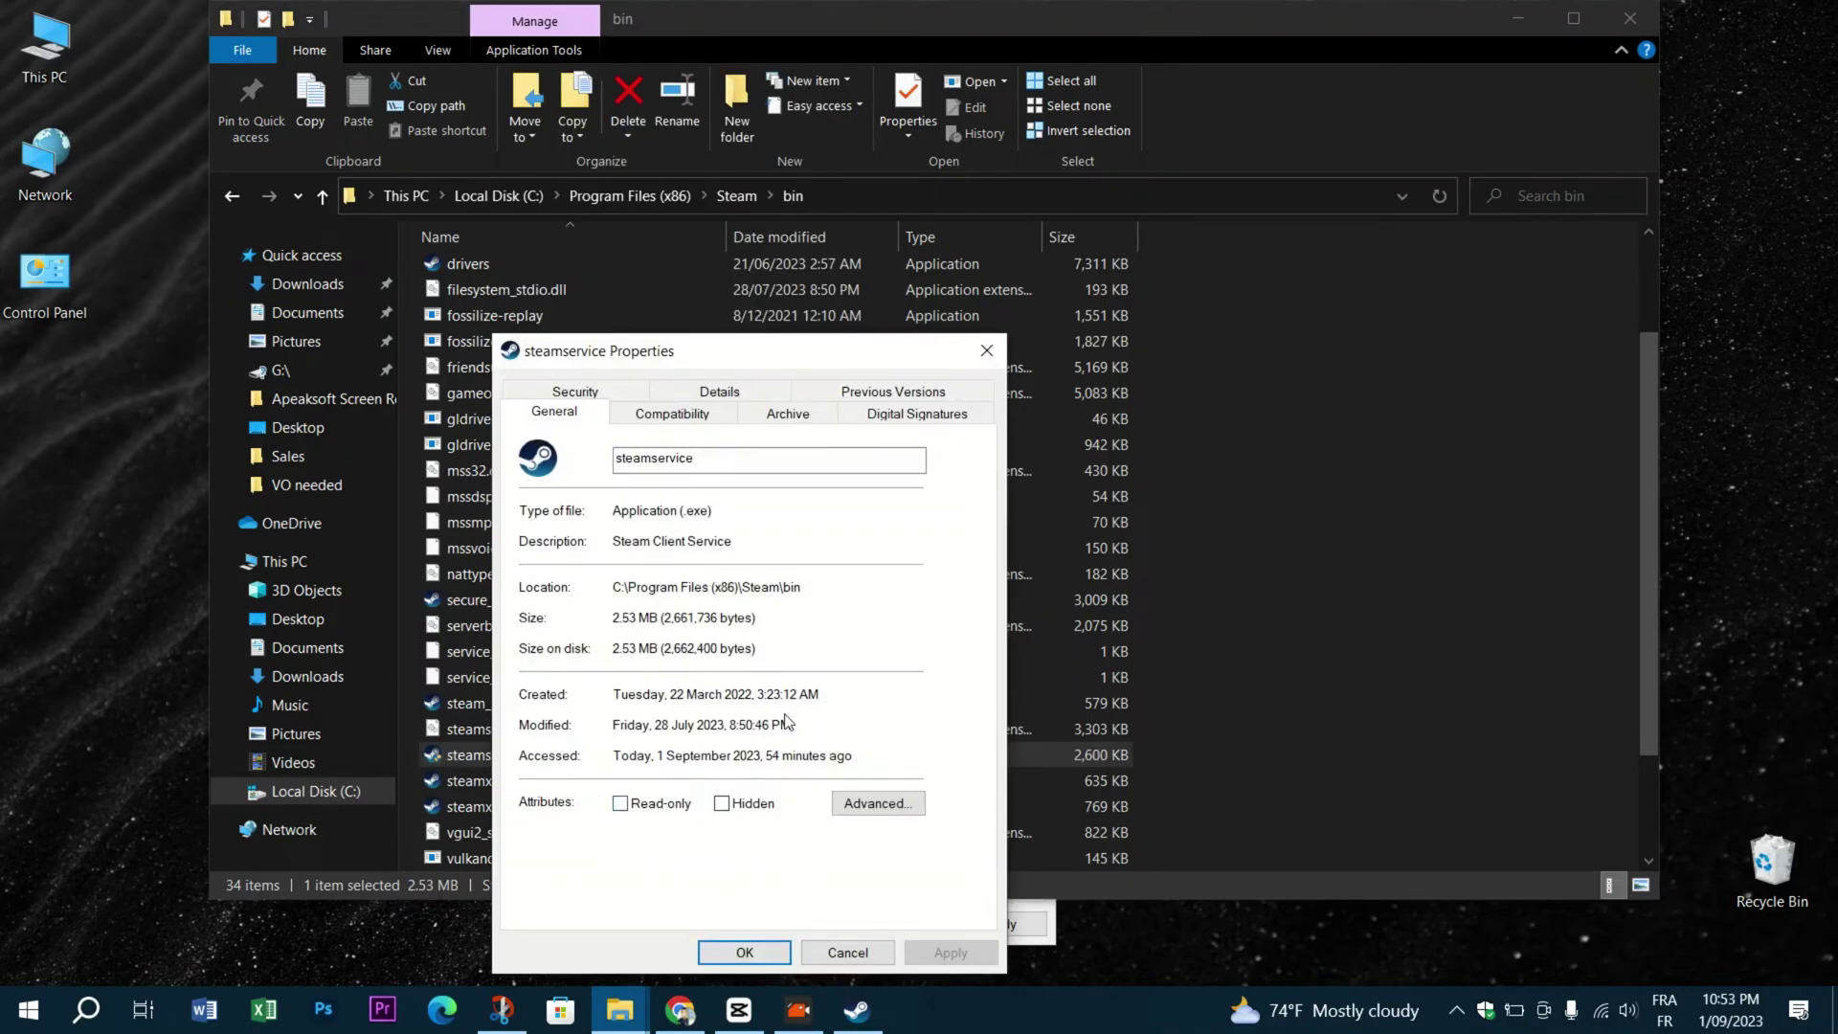
Step: Set steamservice to always run as an administrator in its compatibility settings and apply the change
left_click(674, 414)
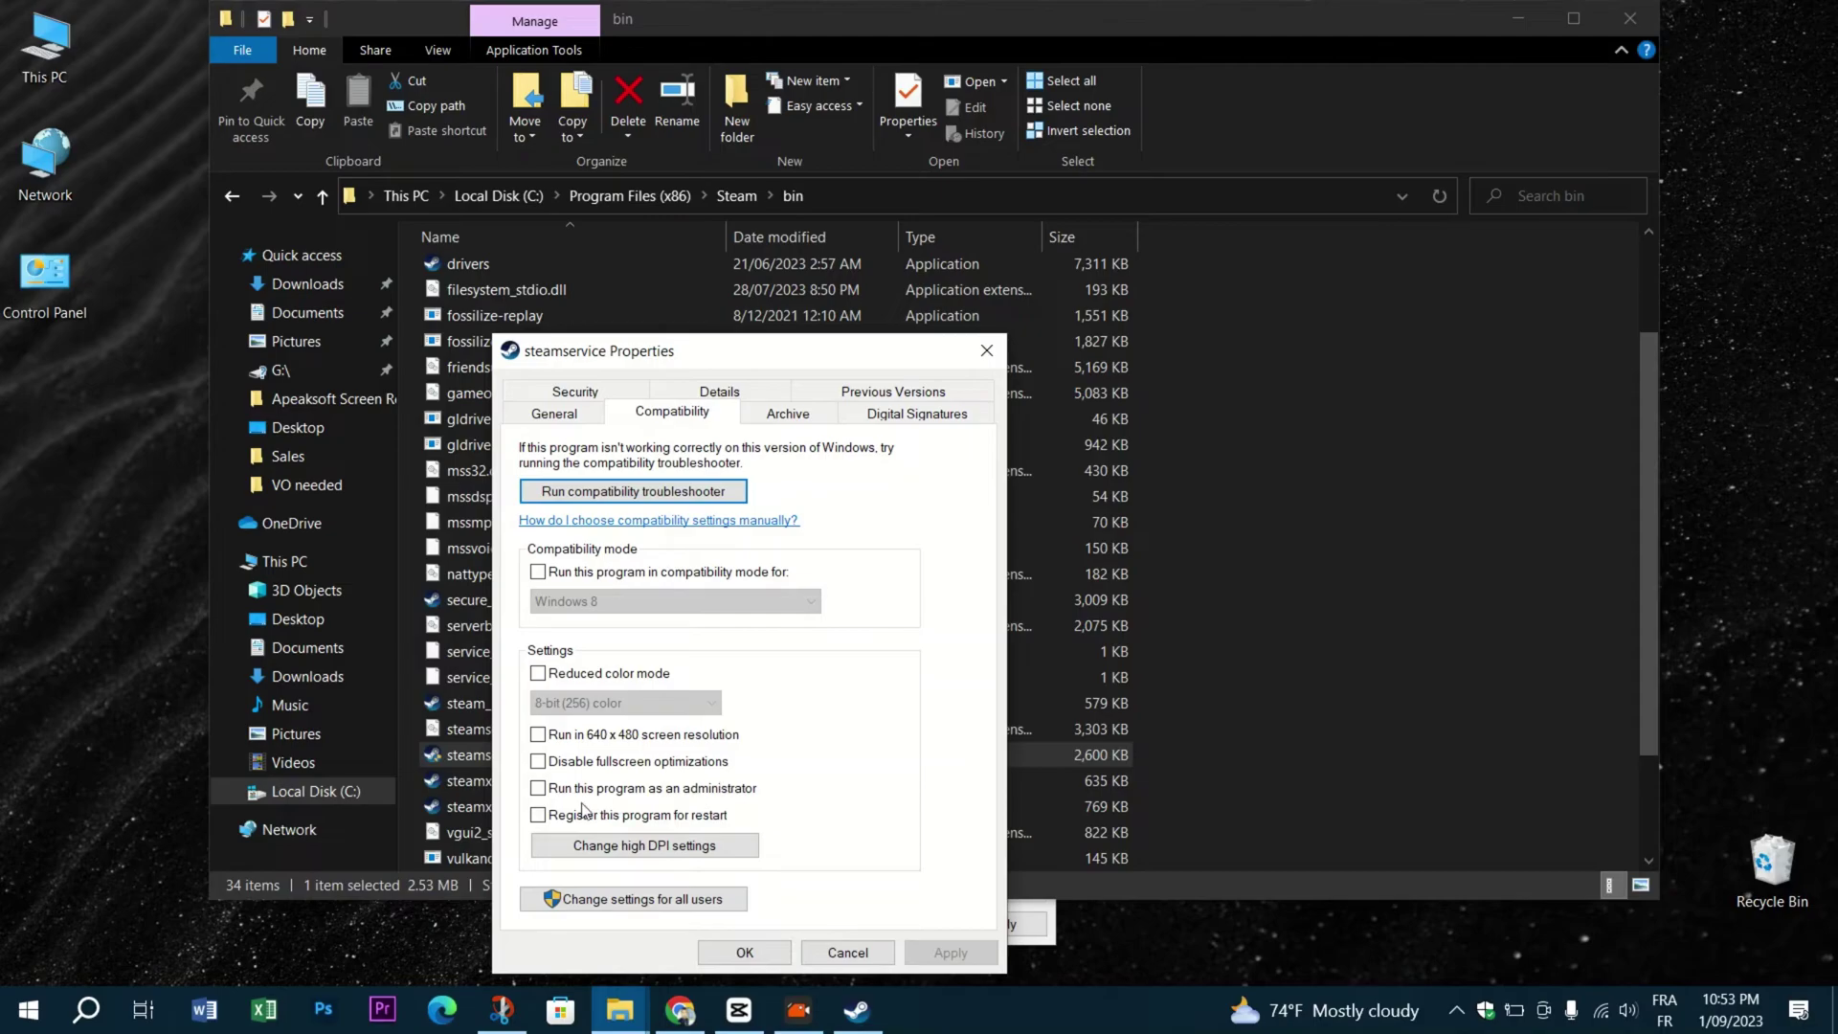
left_click(590, 790)
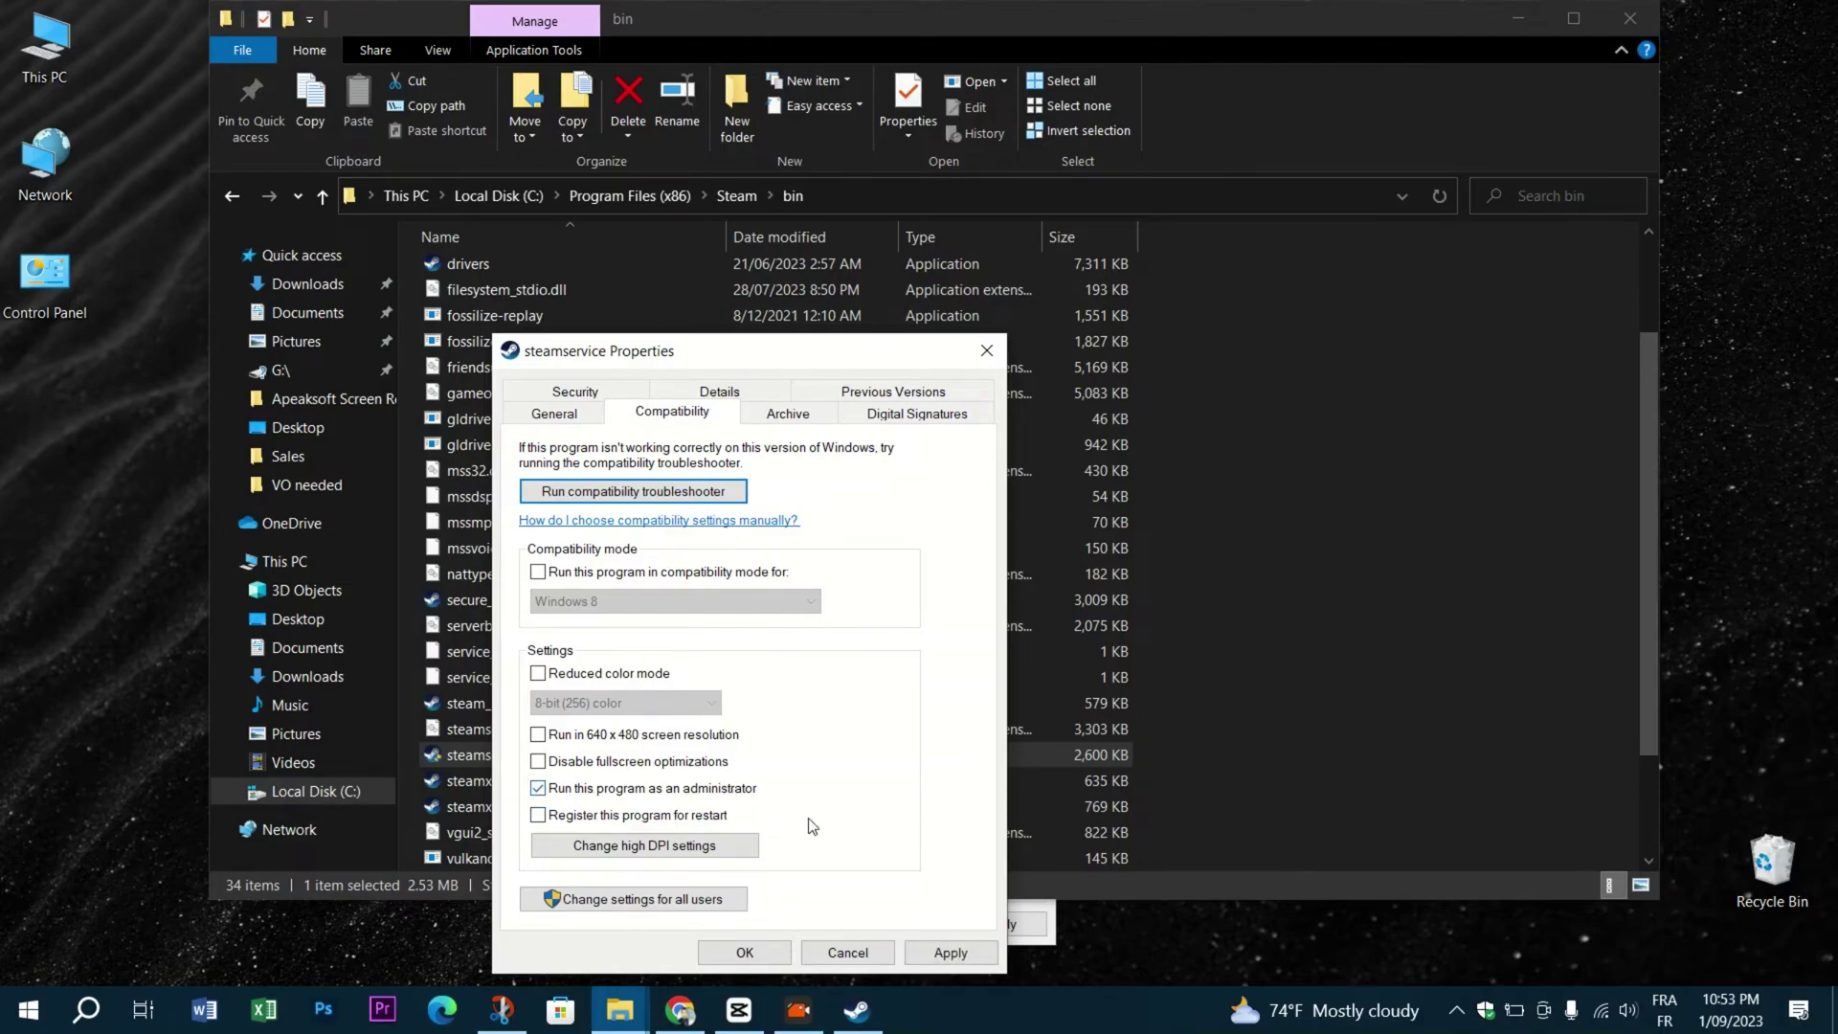
left_click(938, 955)
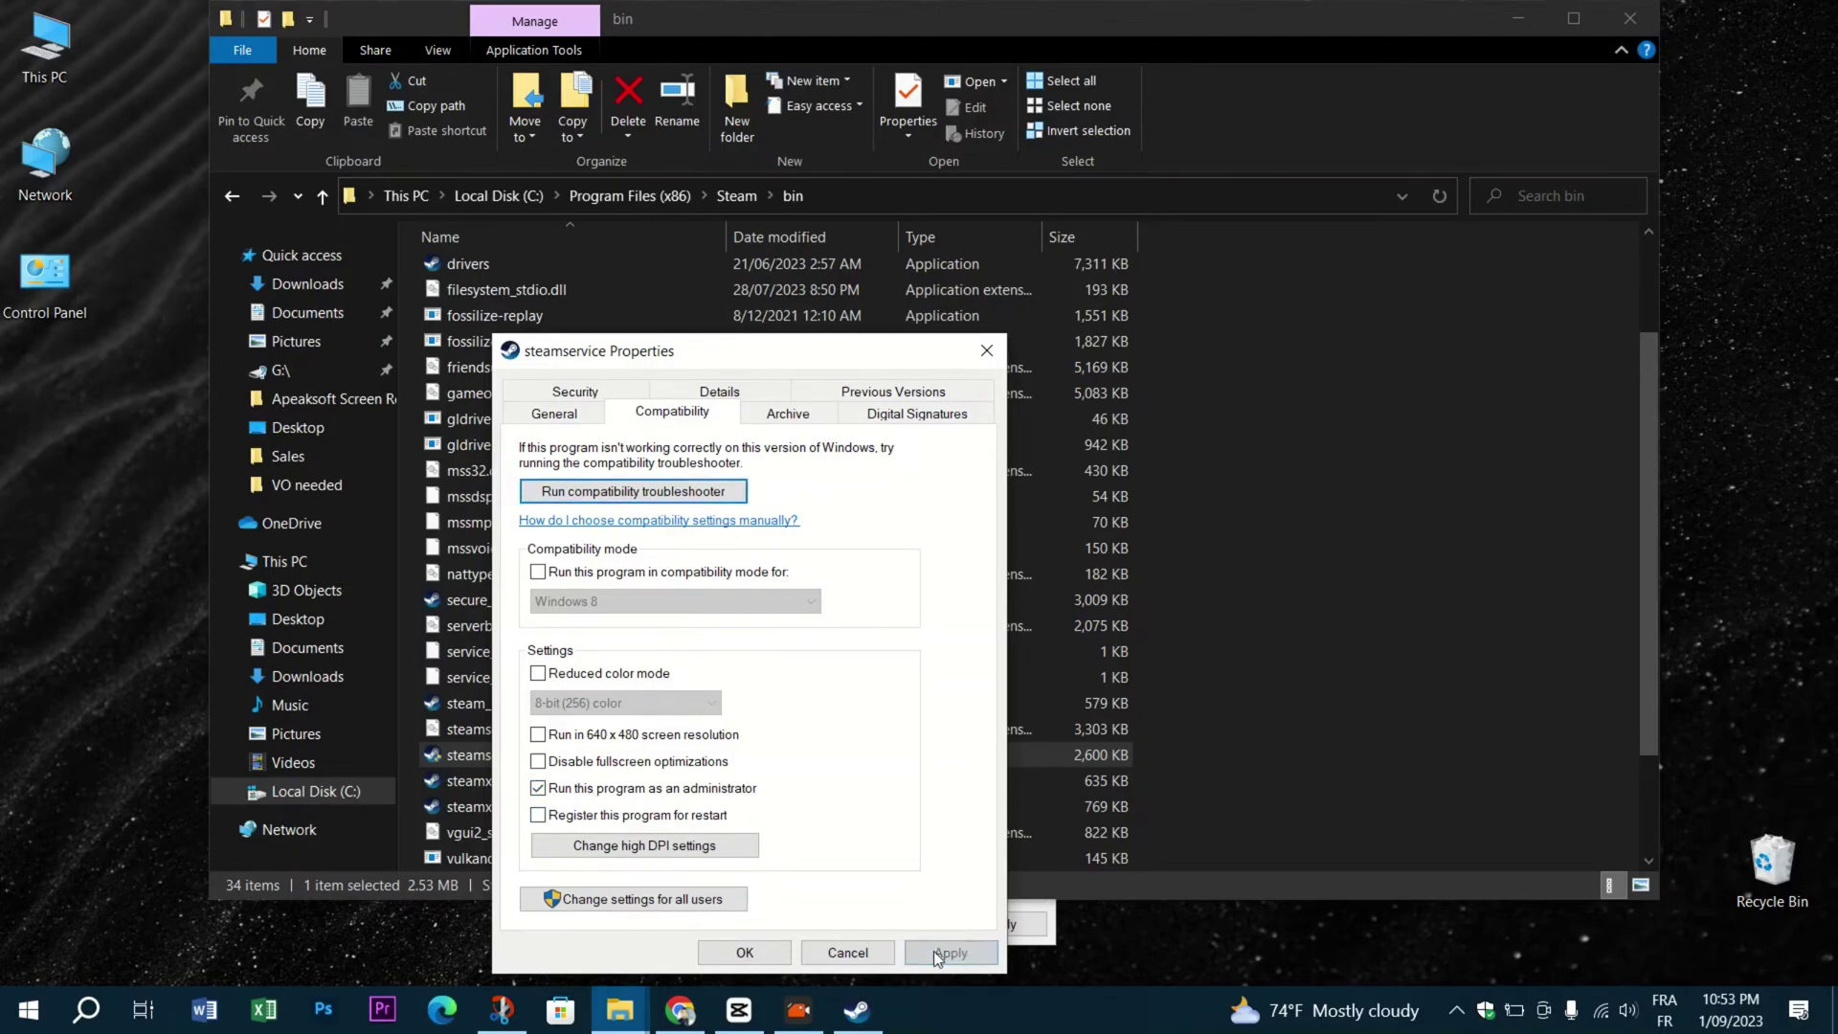
left_click(754, 953)
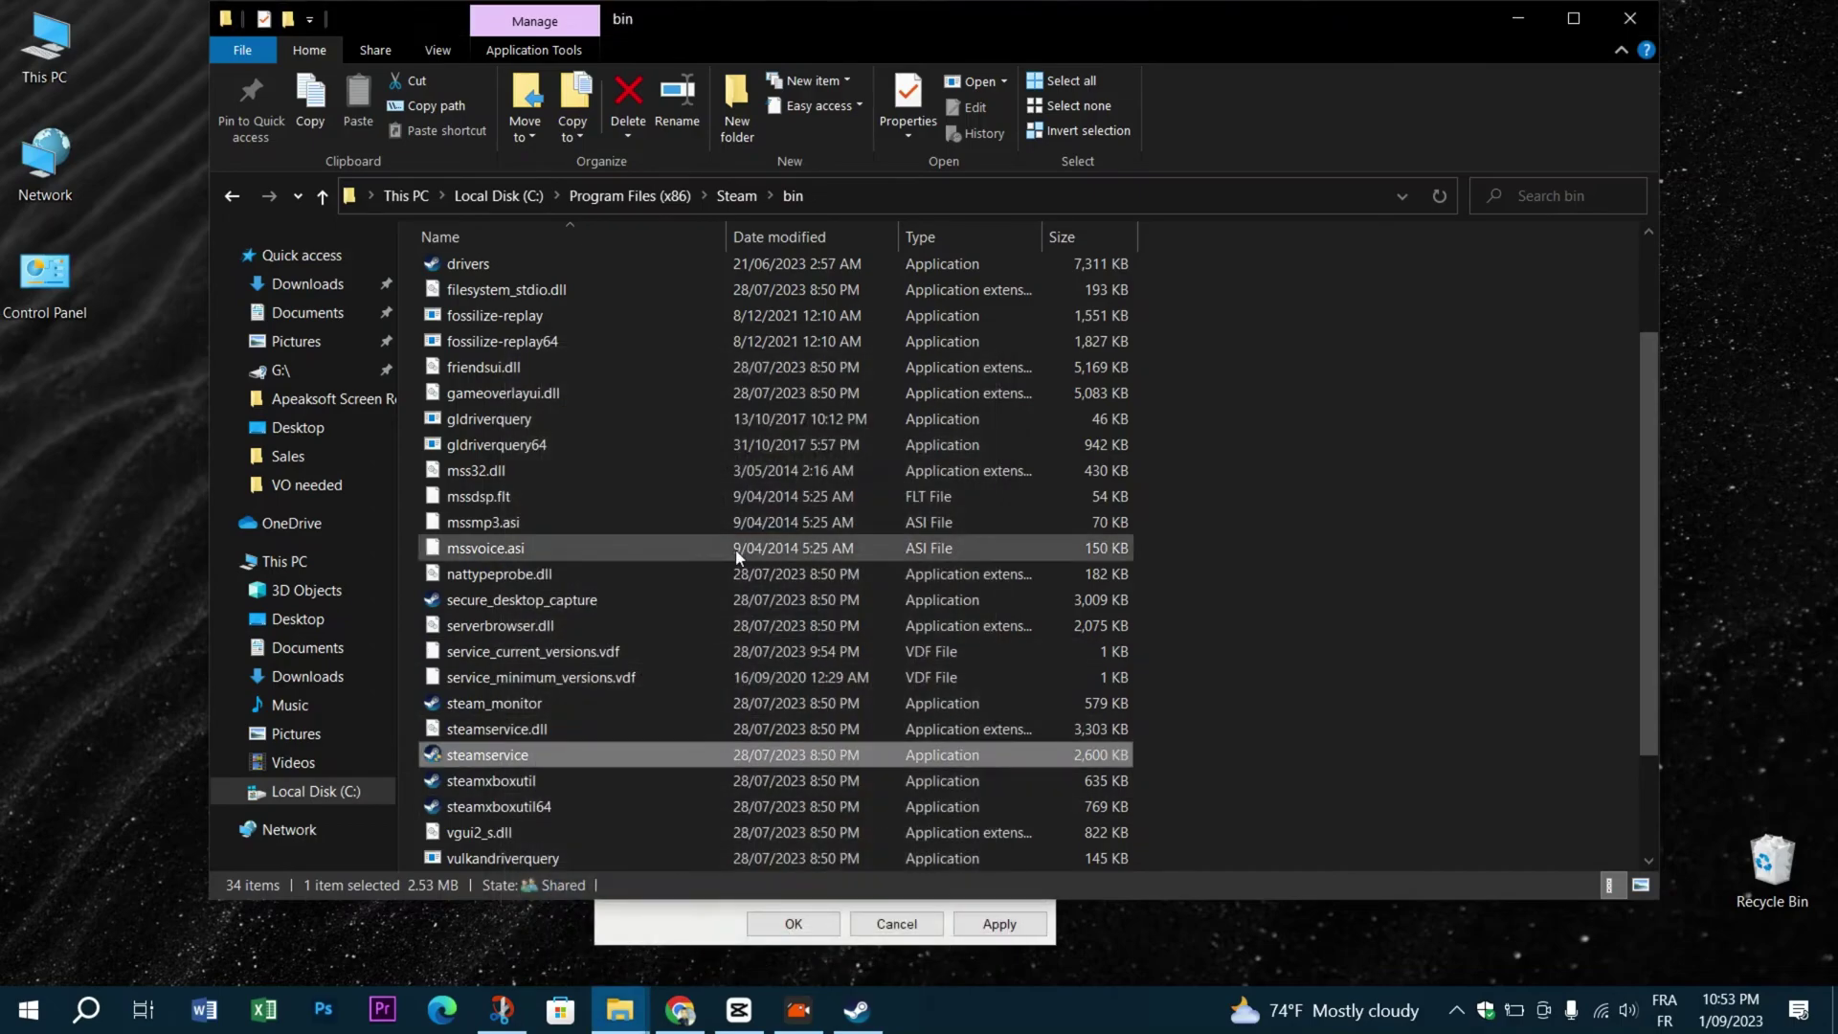
Step: Switch to Steam from the desktop and view the Account page of its settings, closing the settings when done
key("super+d")
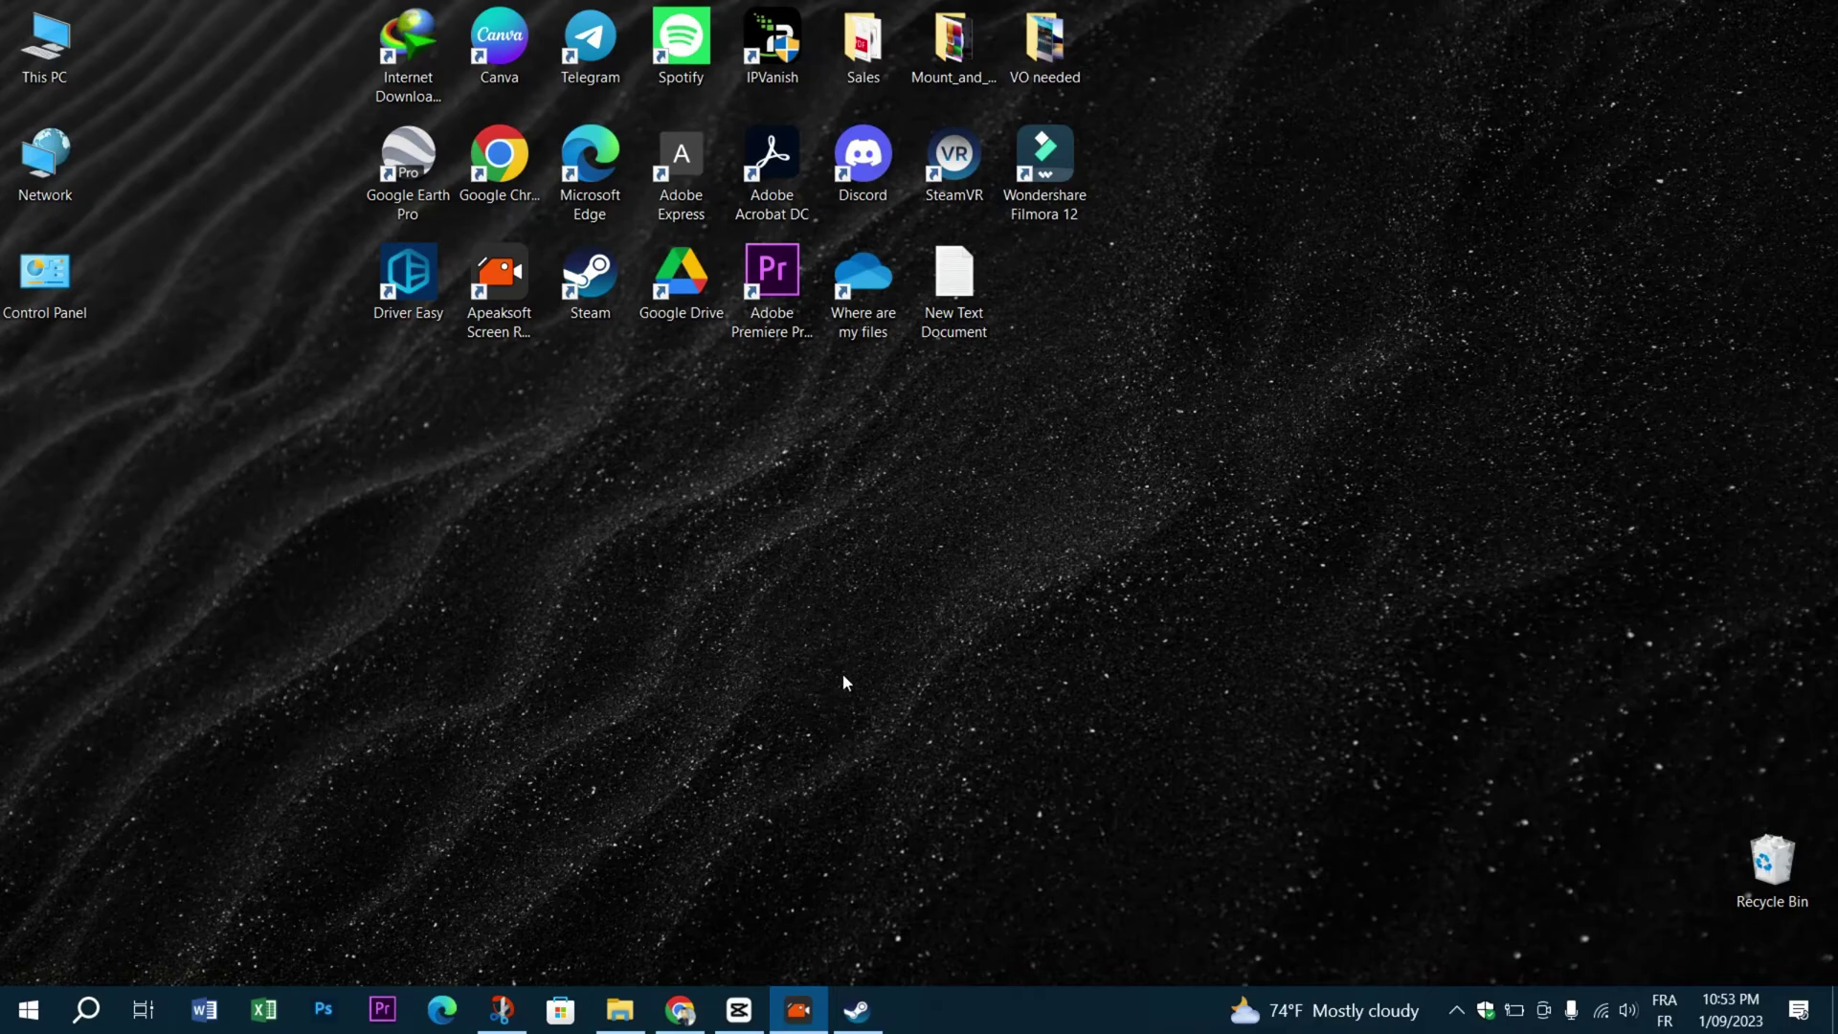
double_click(590, 275)
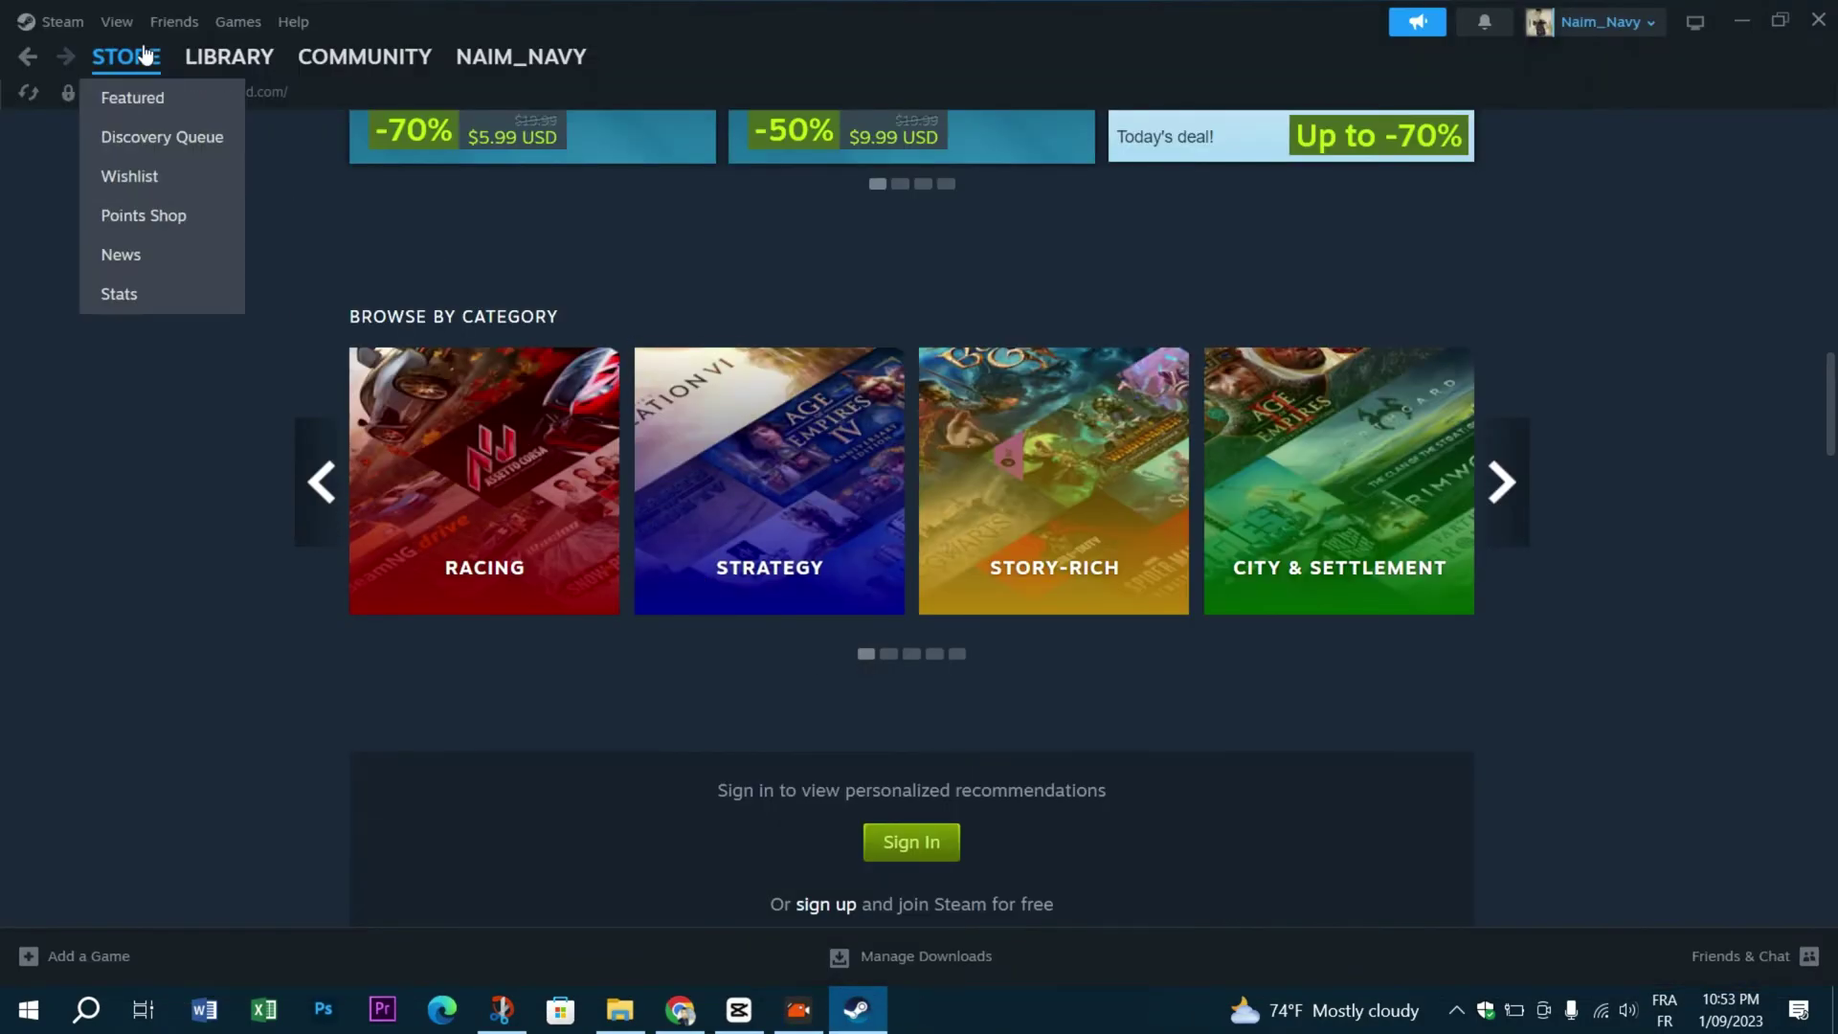
left_click(59, 21)
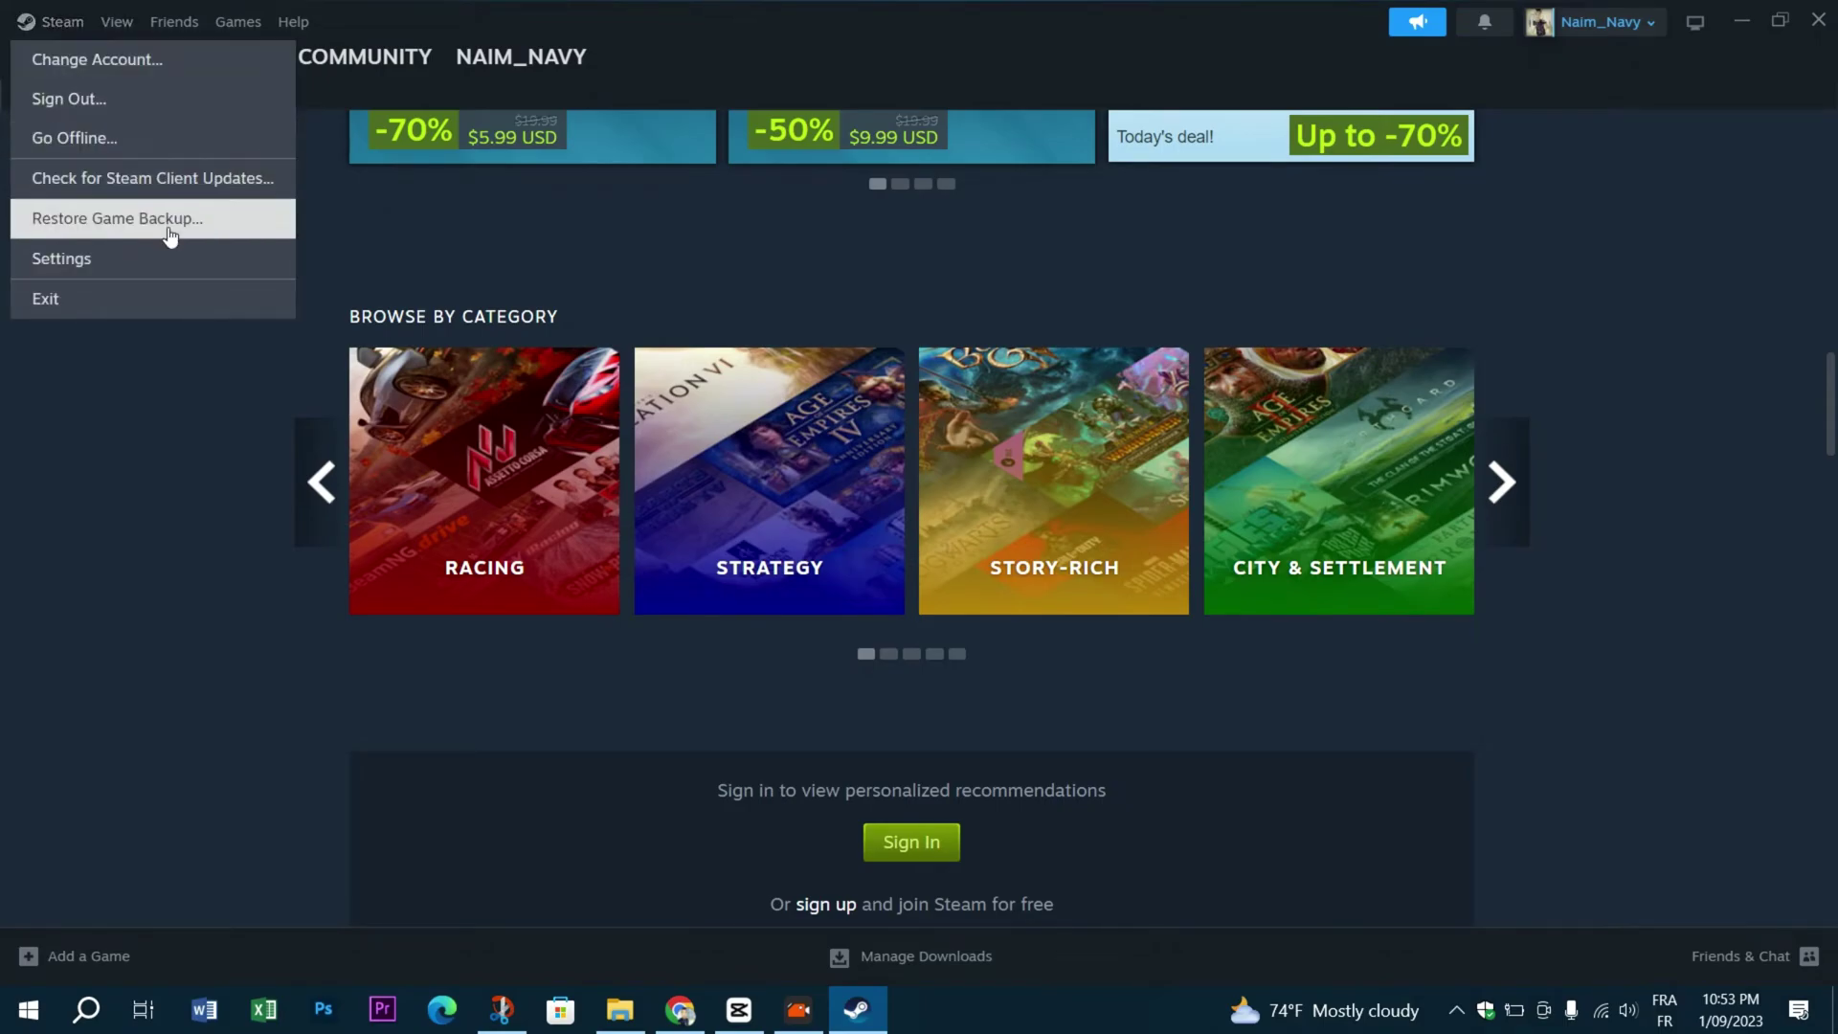
left_click(76, 260)
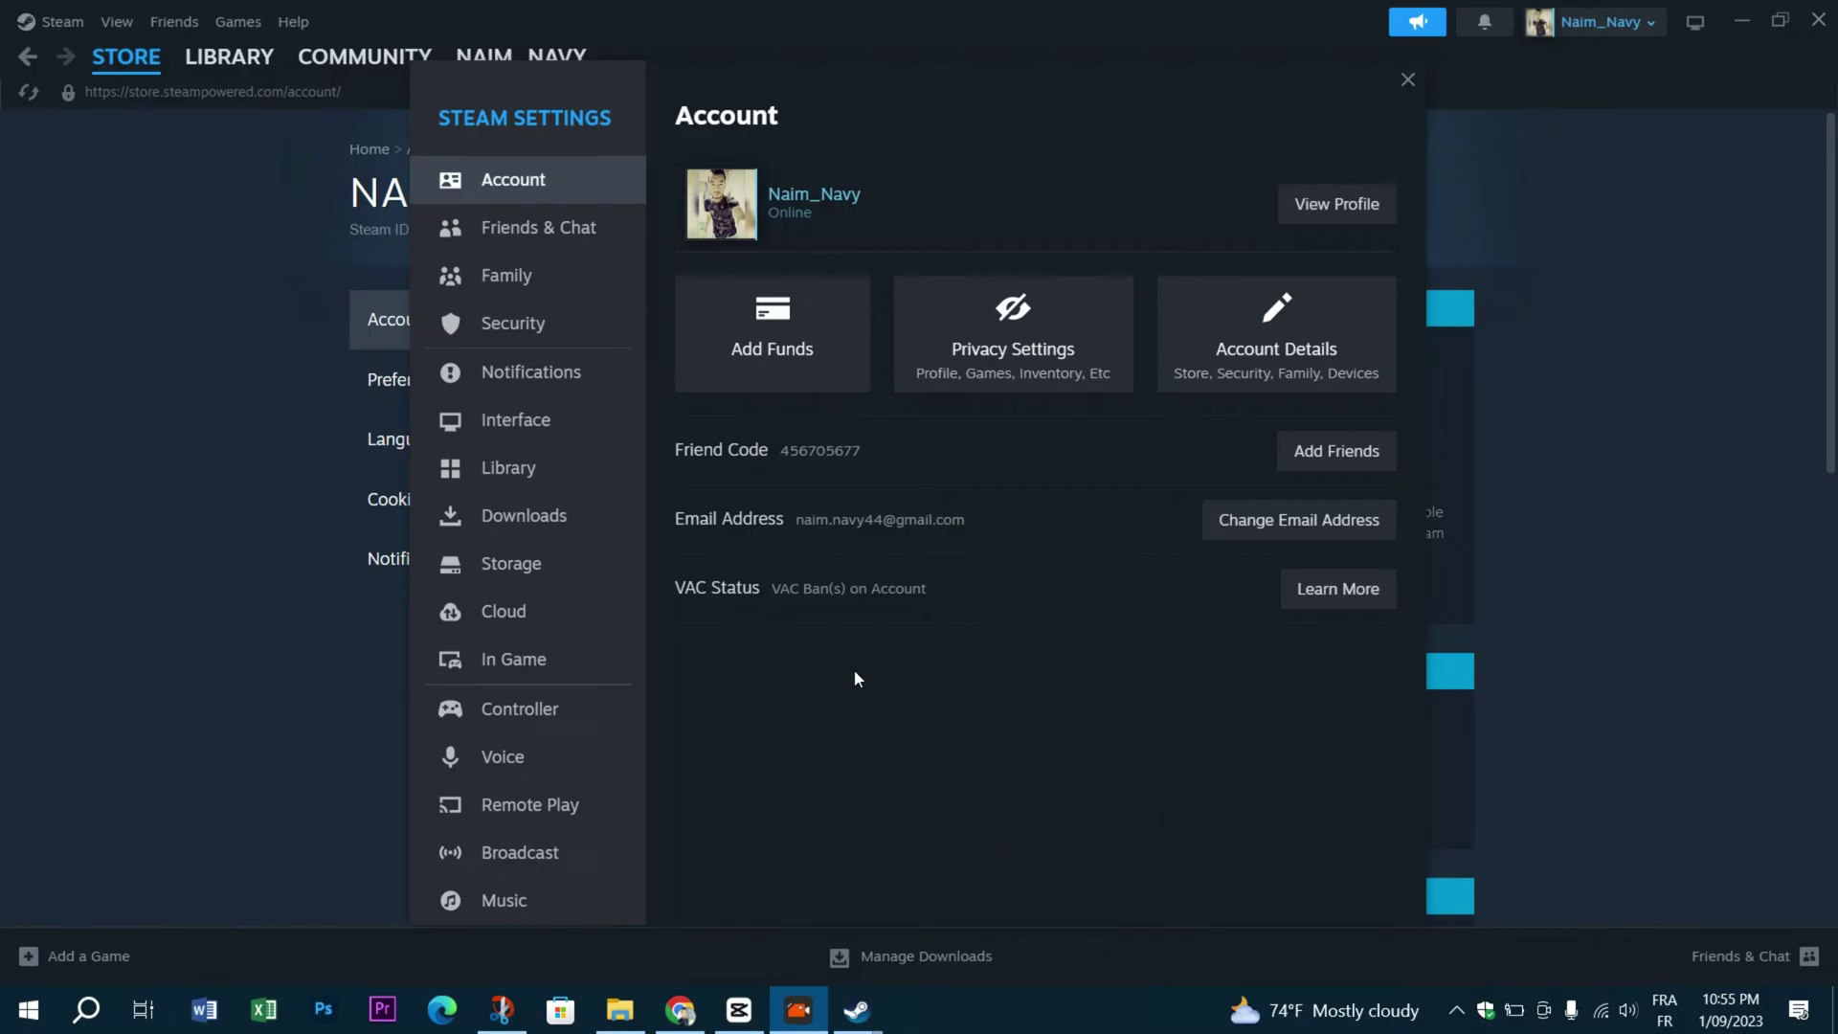
left_click(1416, 91)
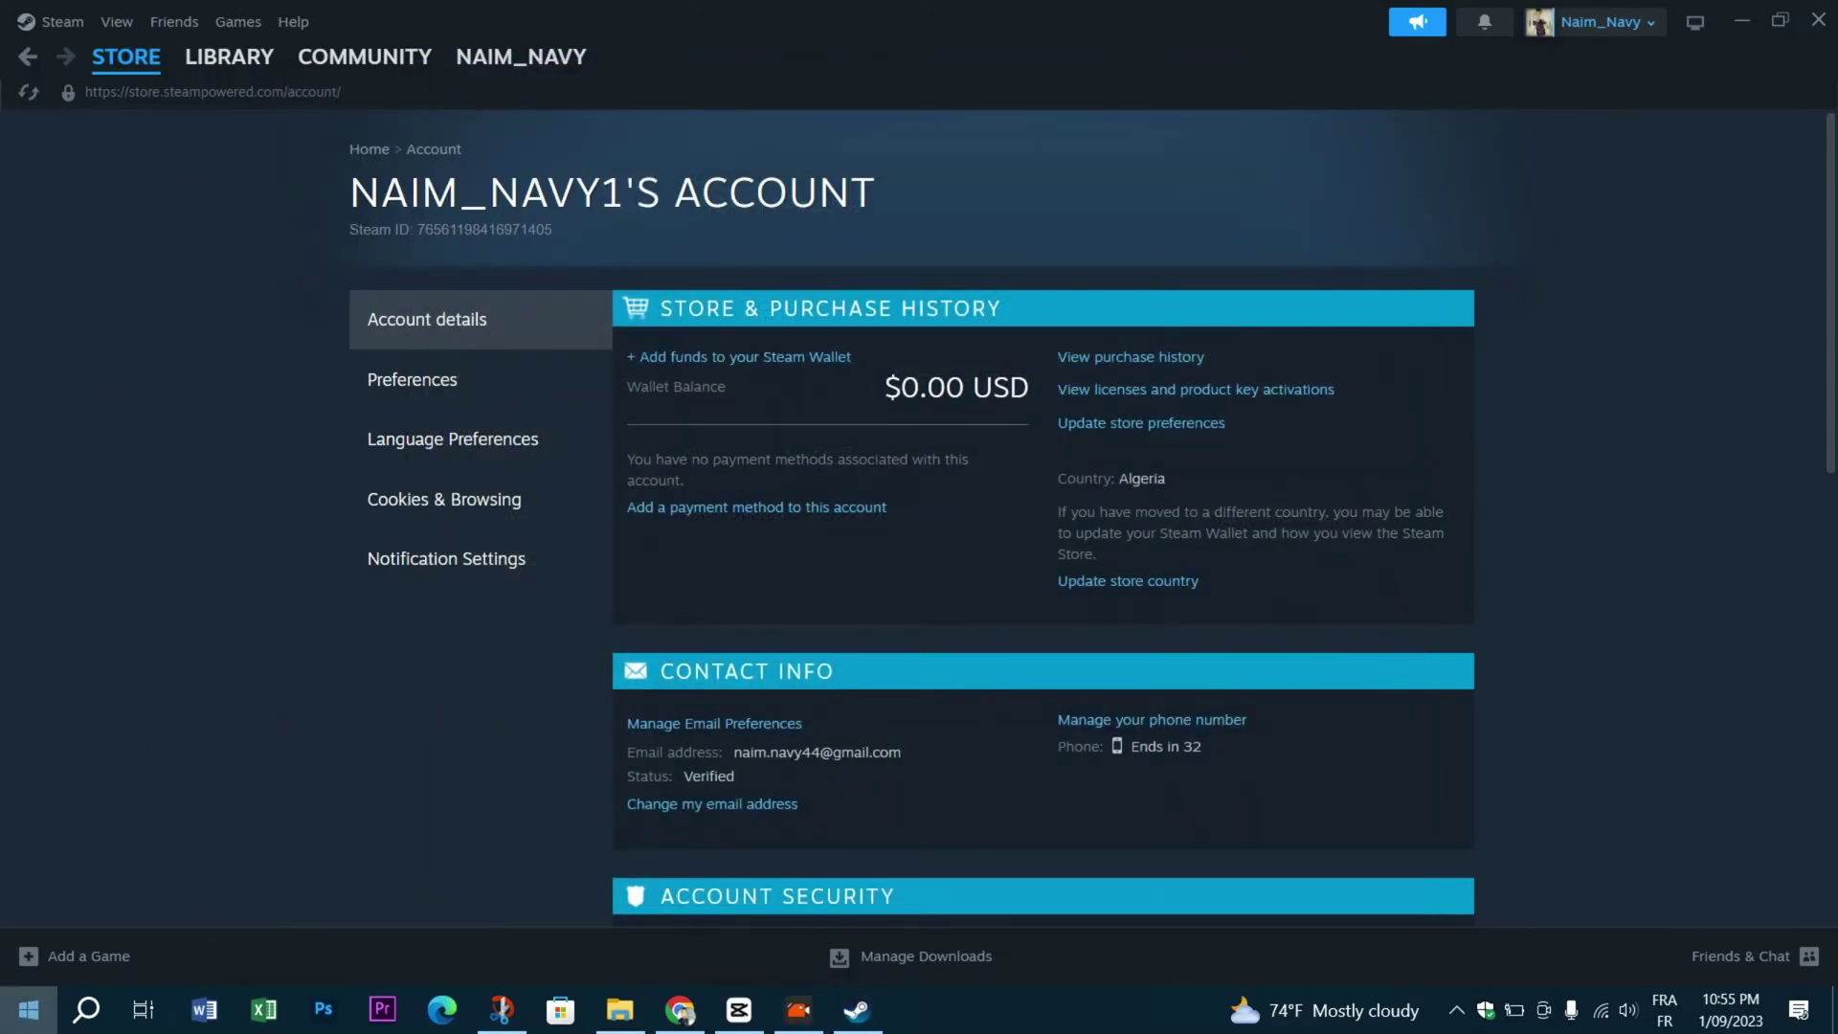
Step: Search the installed apps in Windows Settings for "steam", expand the Steam entry's uninstall options, and switch back to Steam
left_click(26, 1010)
left_click(38, 900)
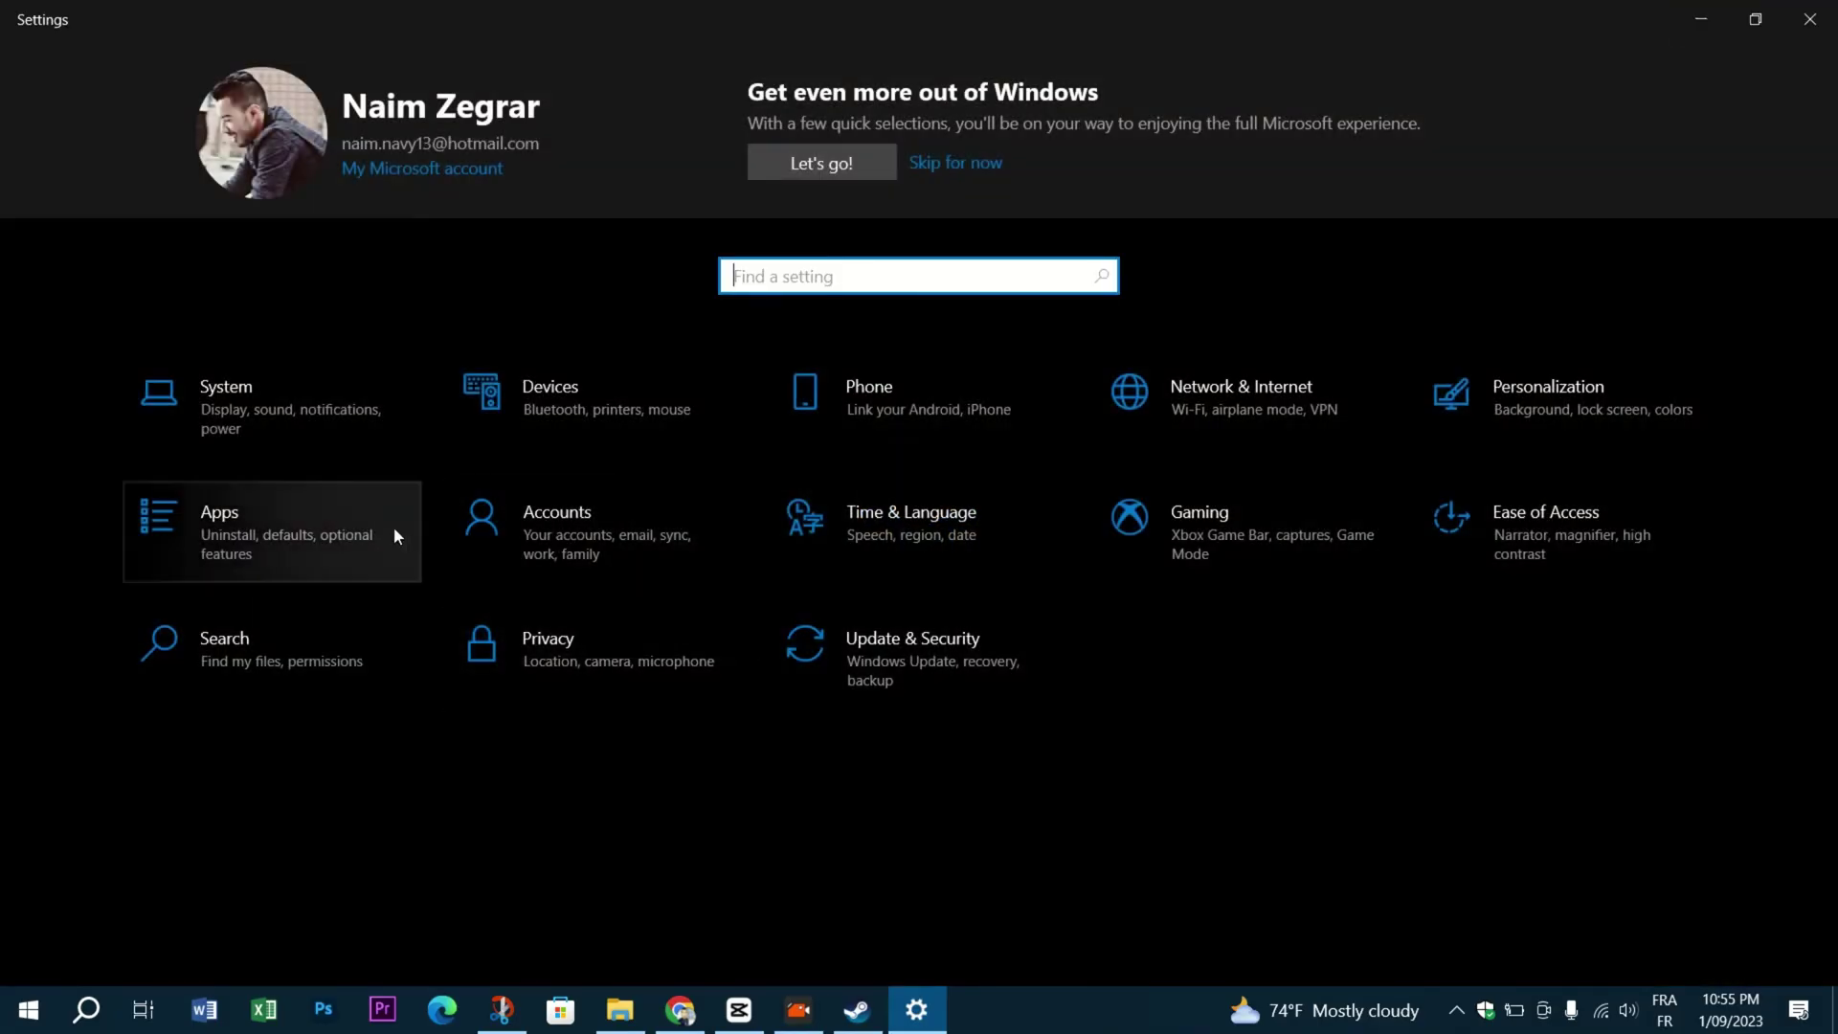
left_click(262, 550)
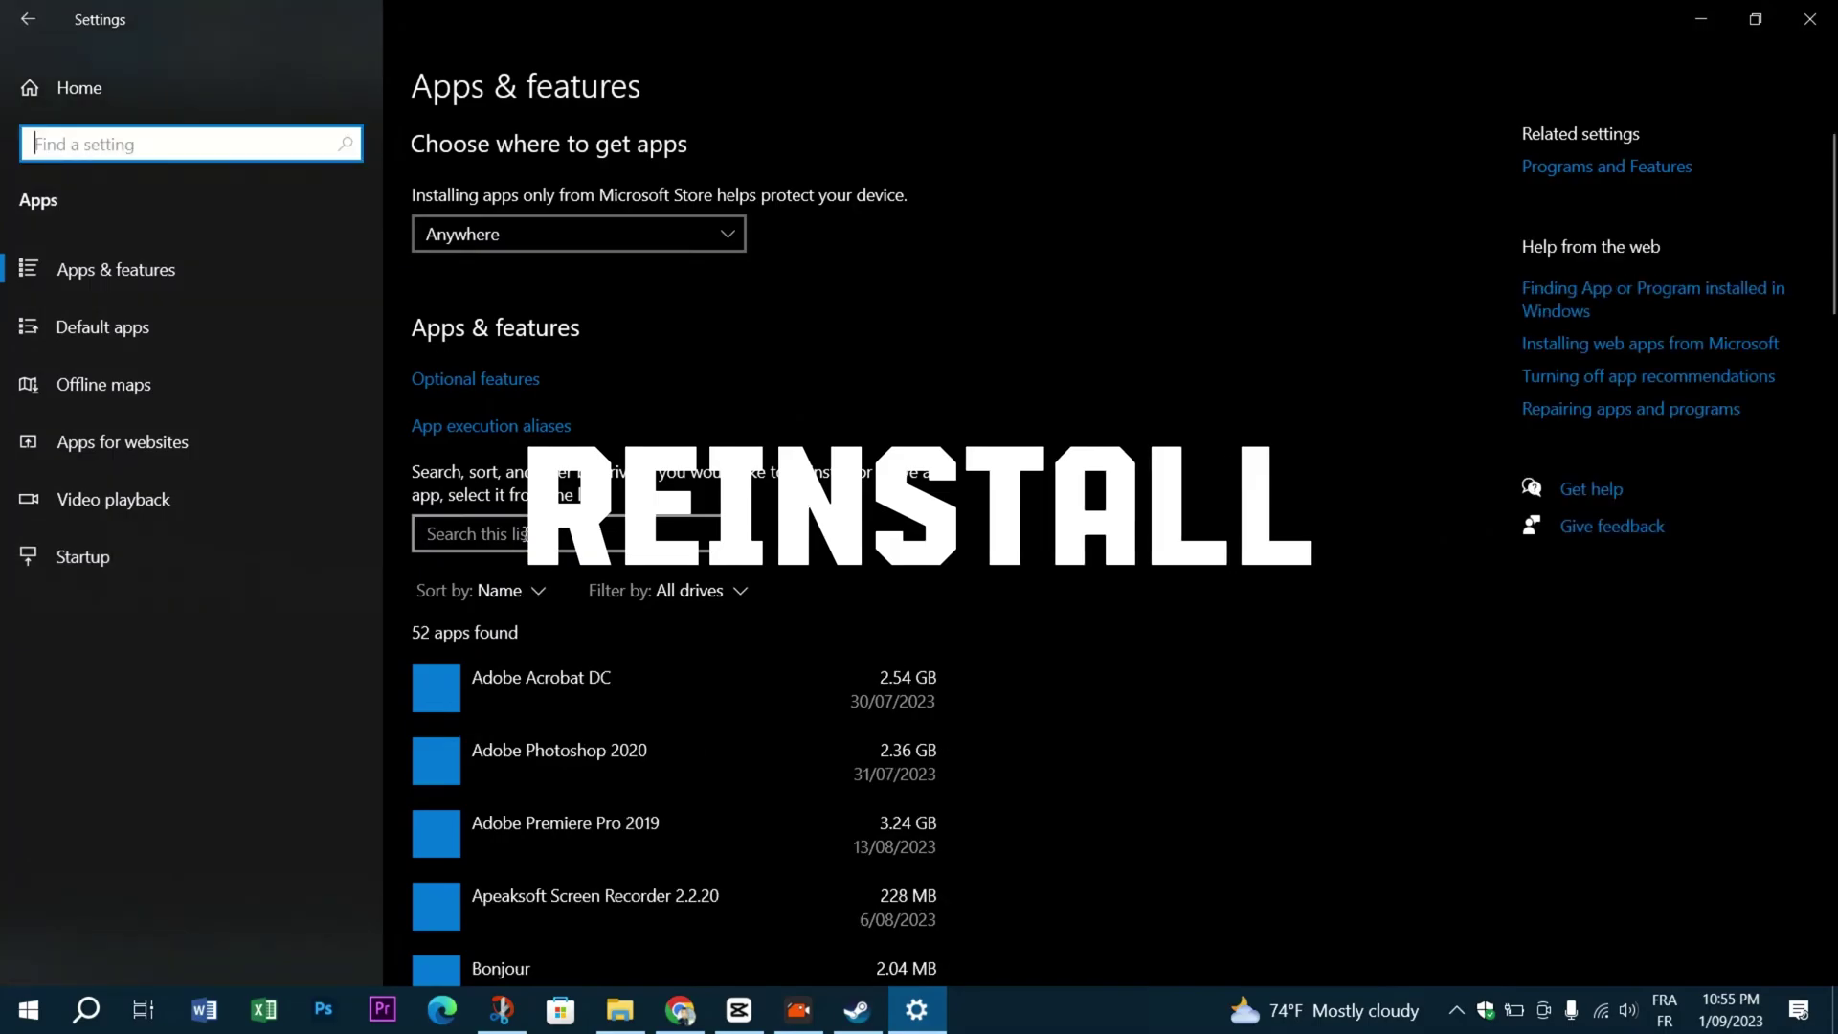
left_click(525, 534)
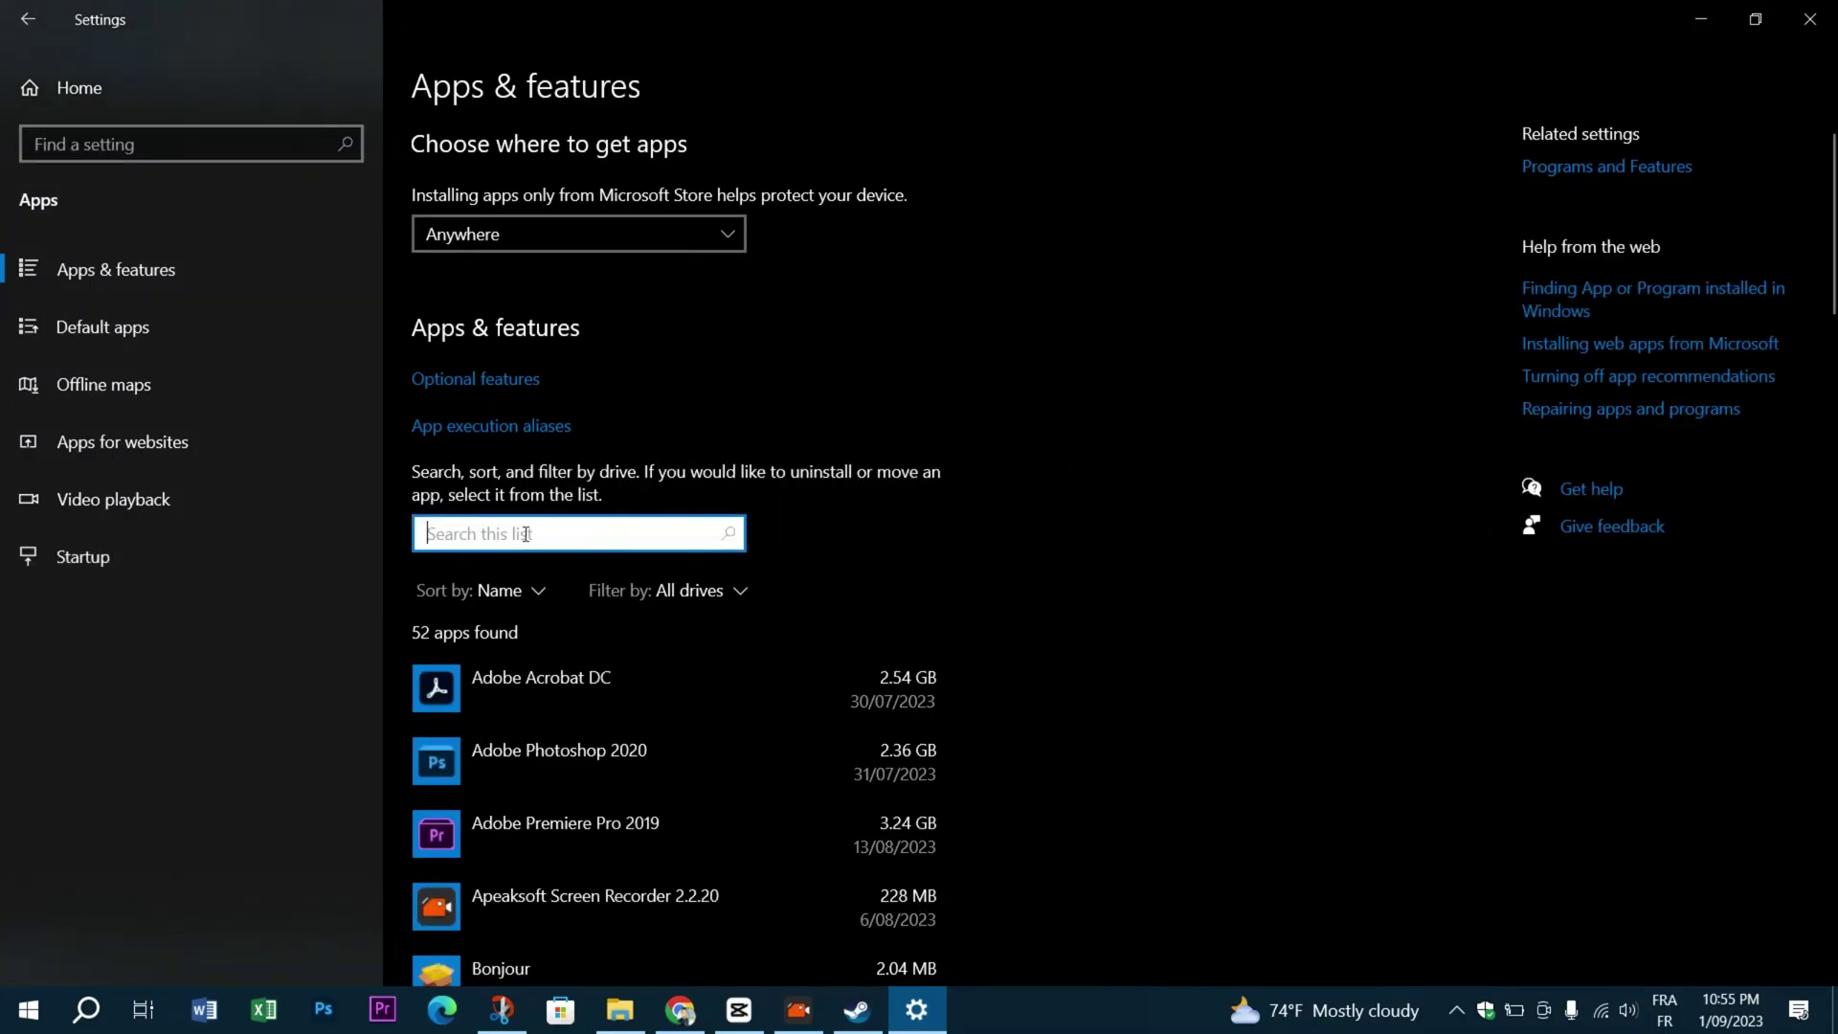
type("steam")
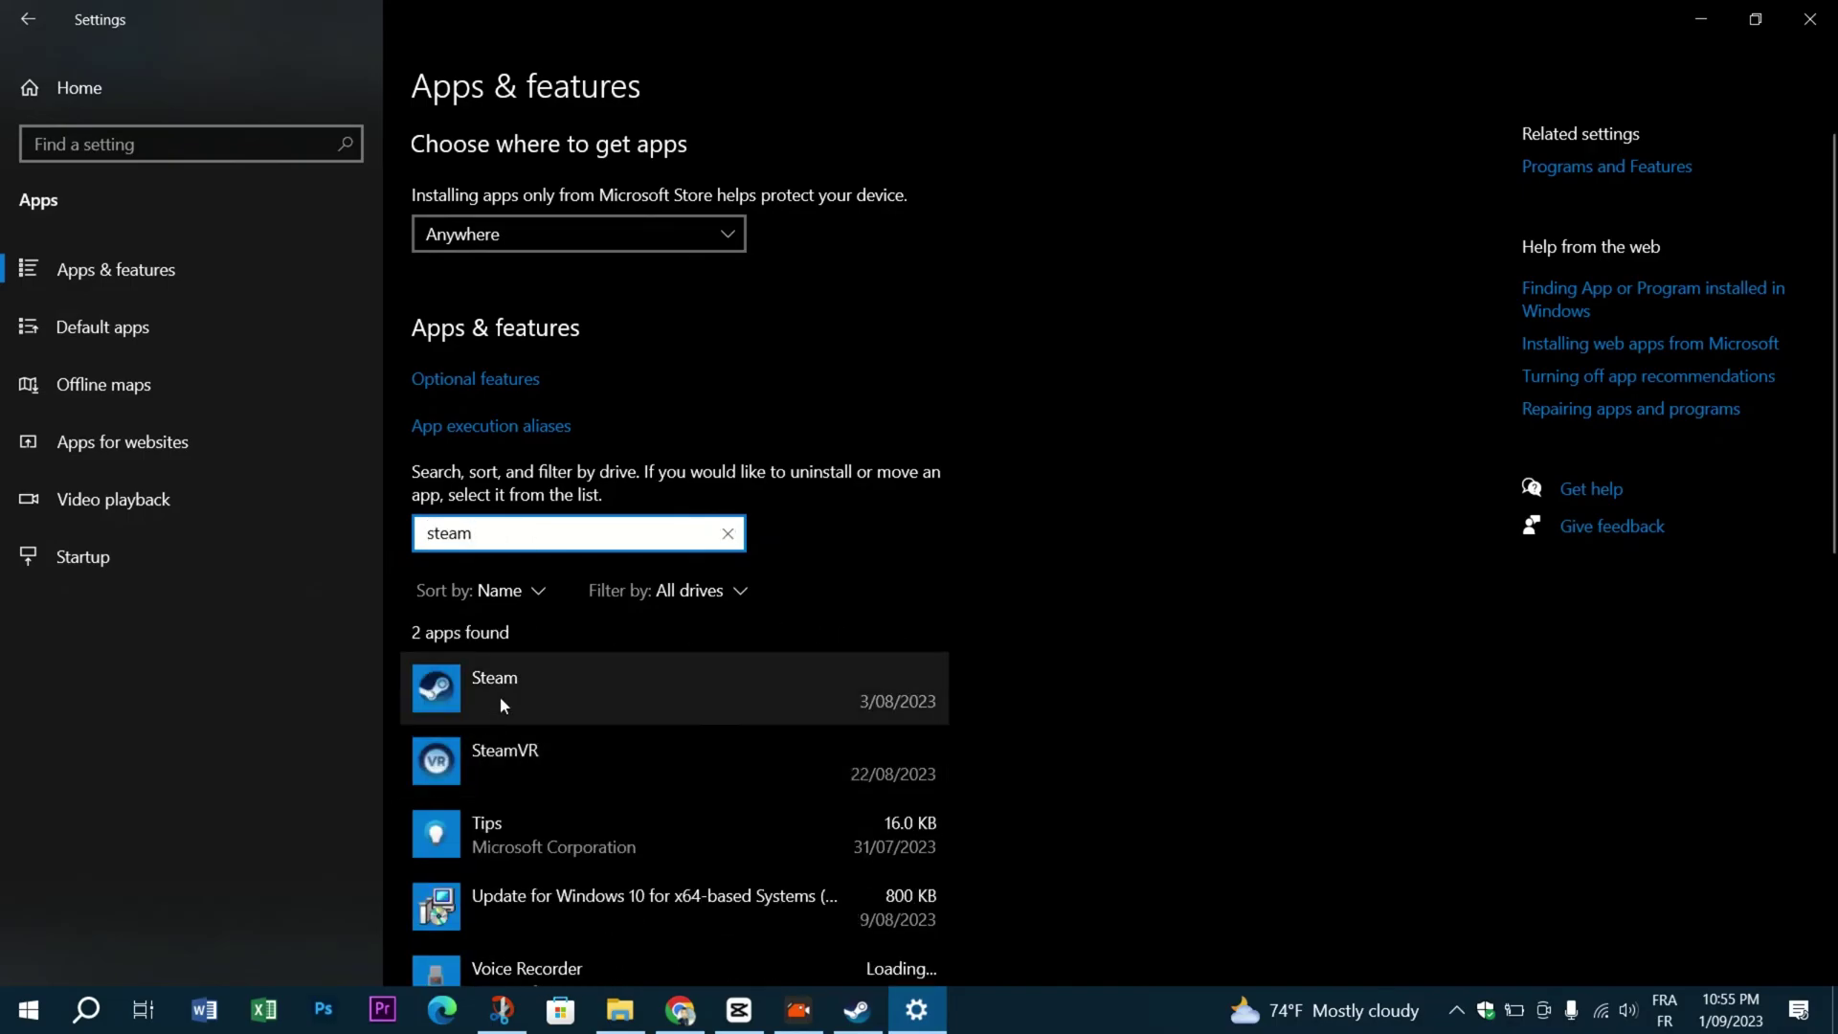
left_click(503, 699)
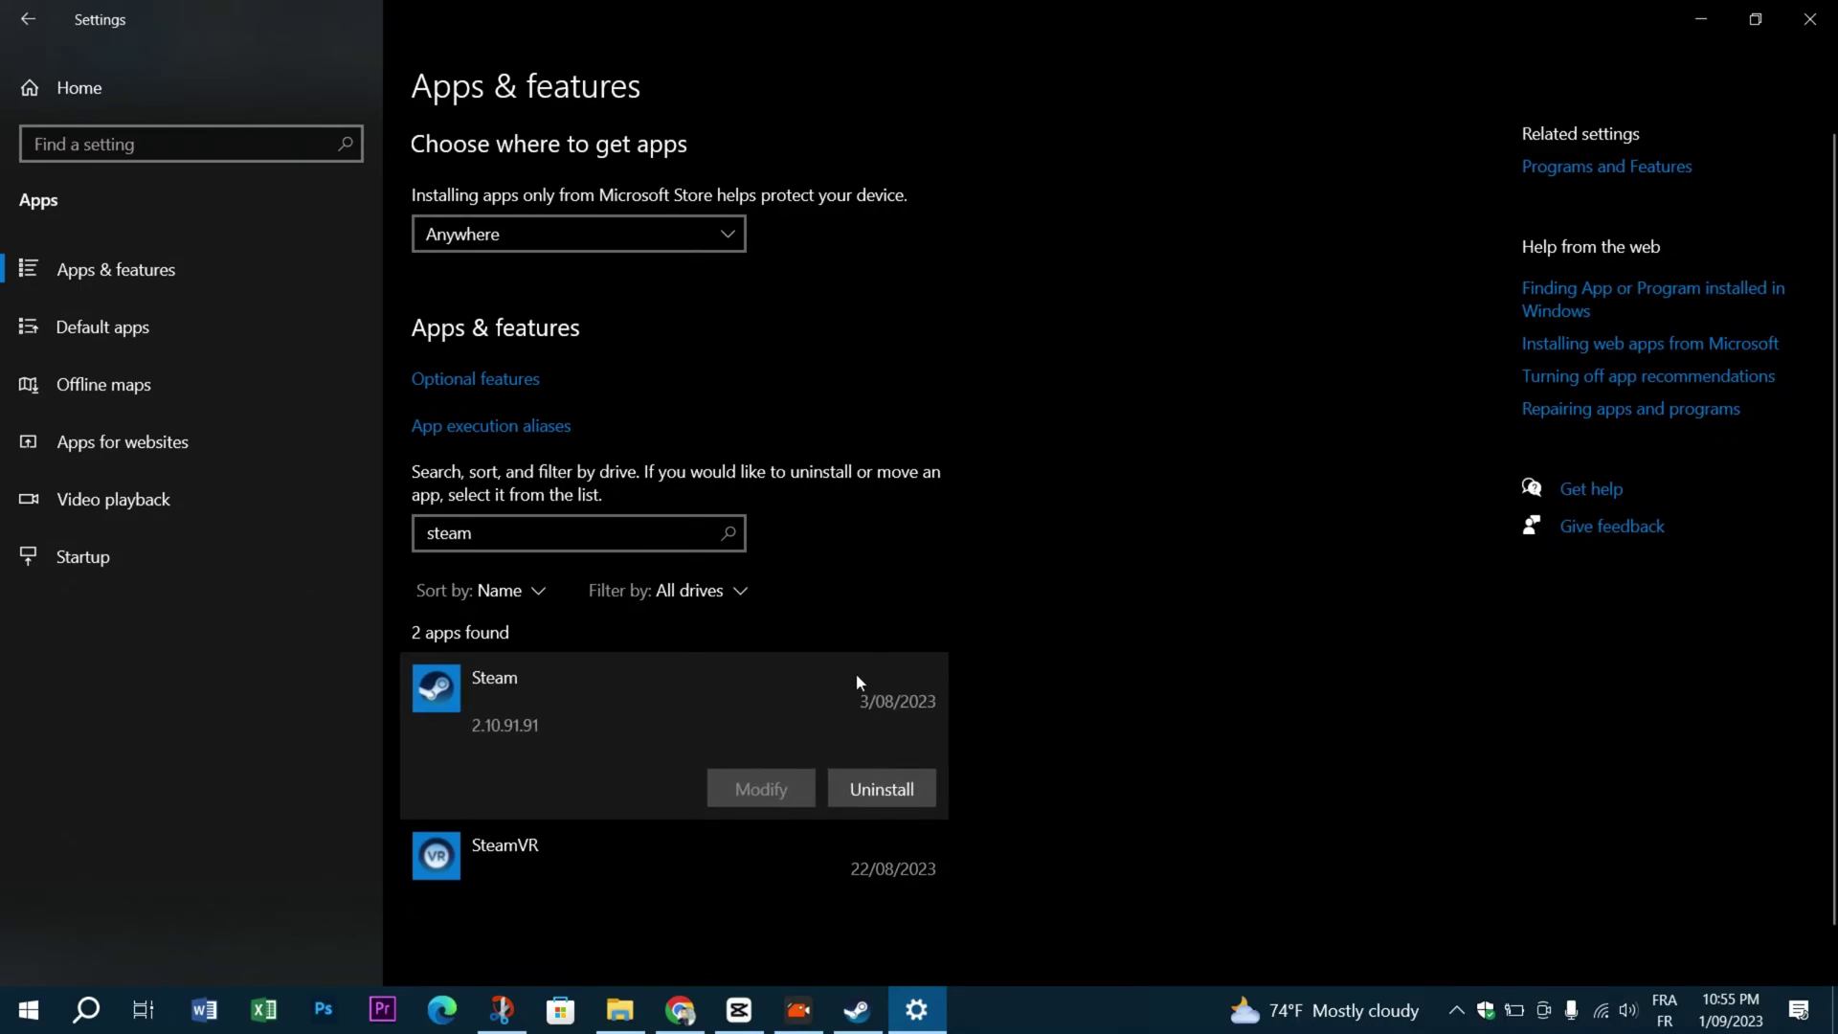
left_click(858, 1009)
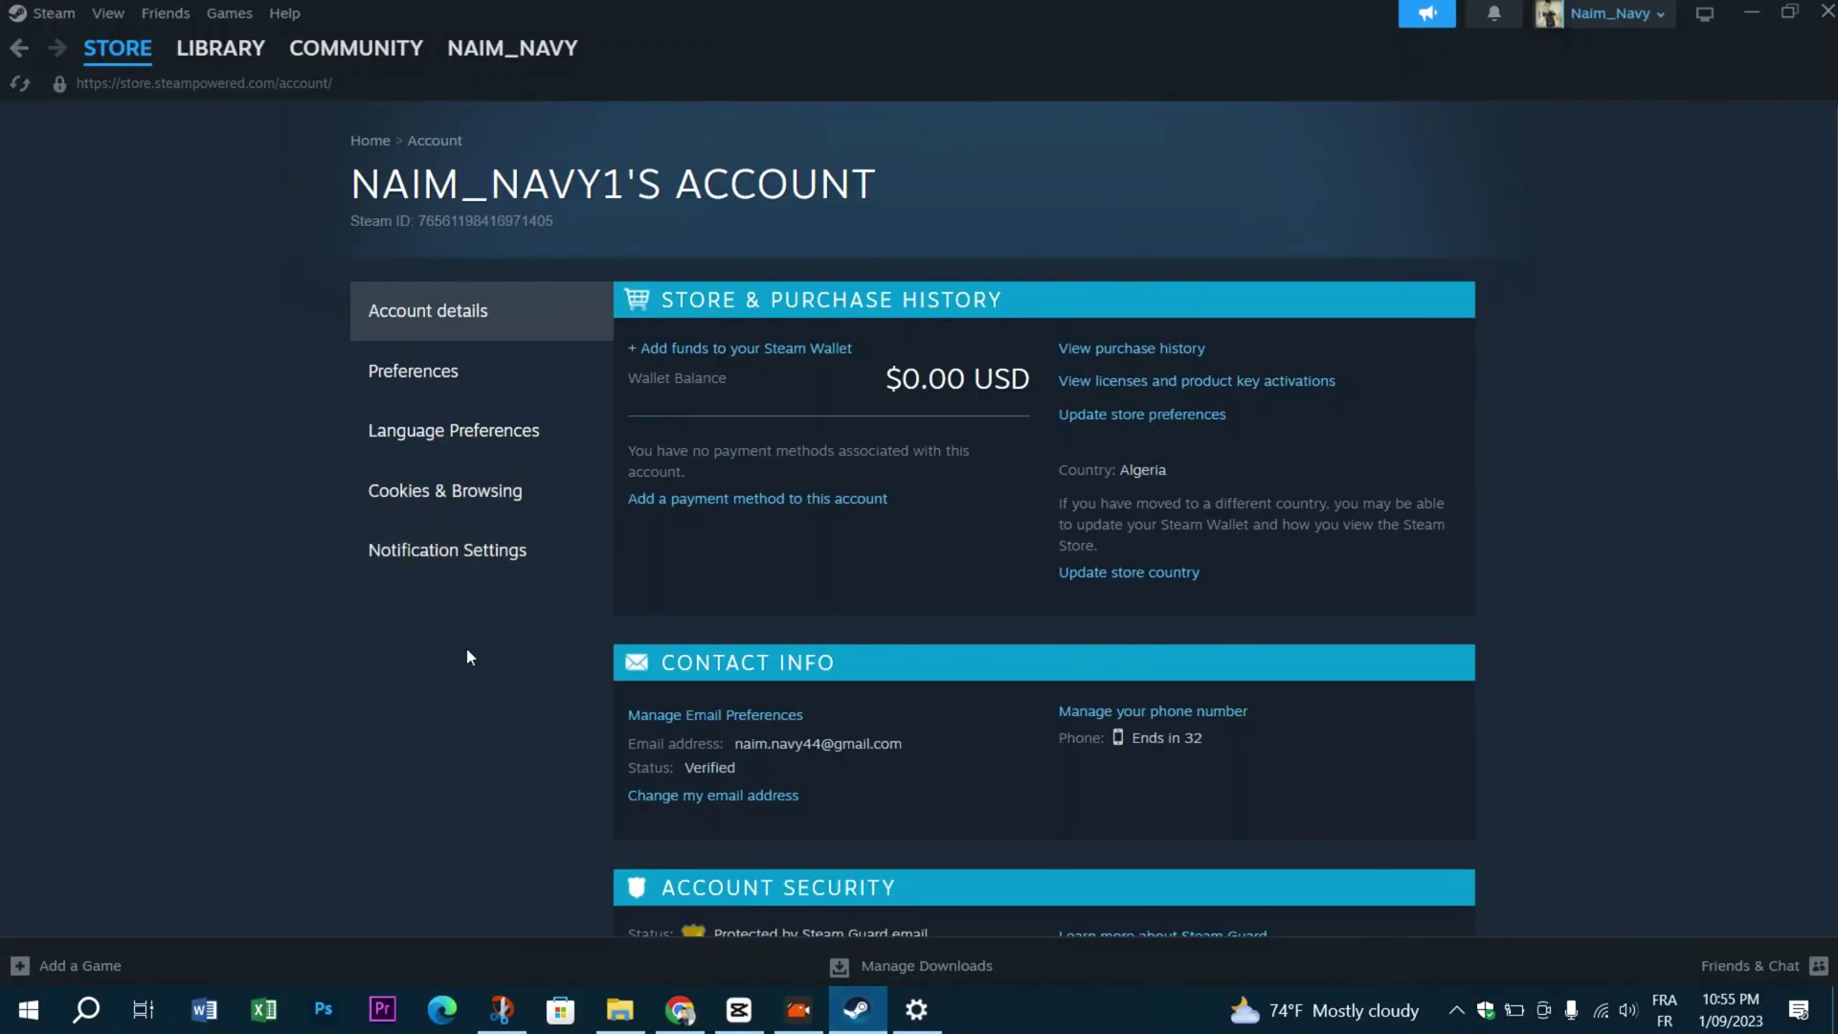